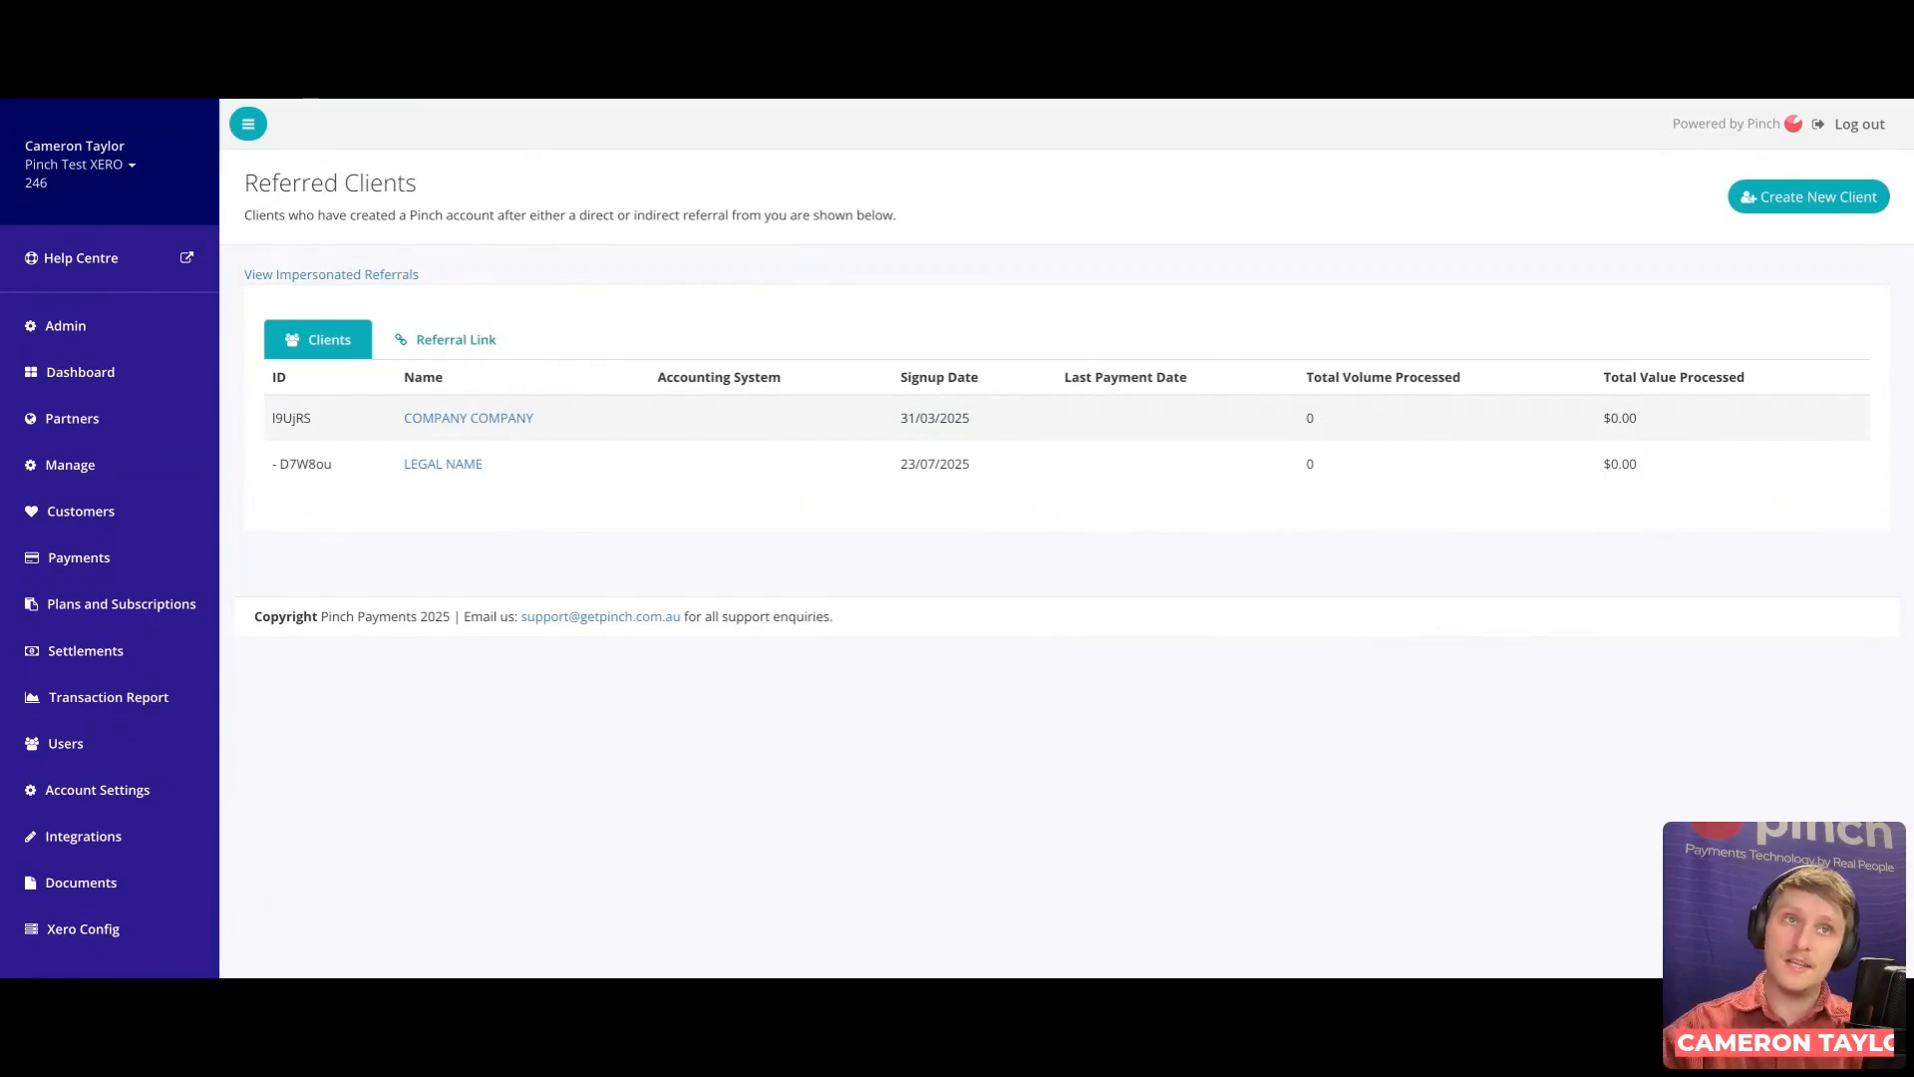
left_click(480, 344)
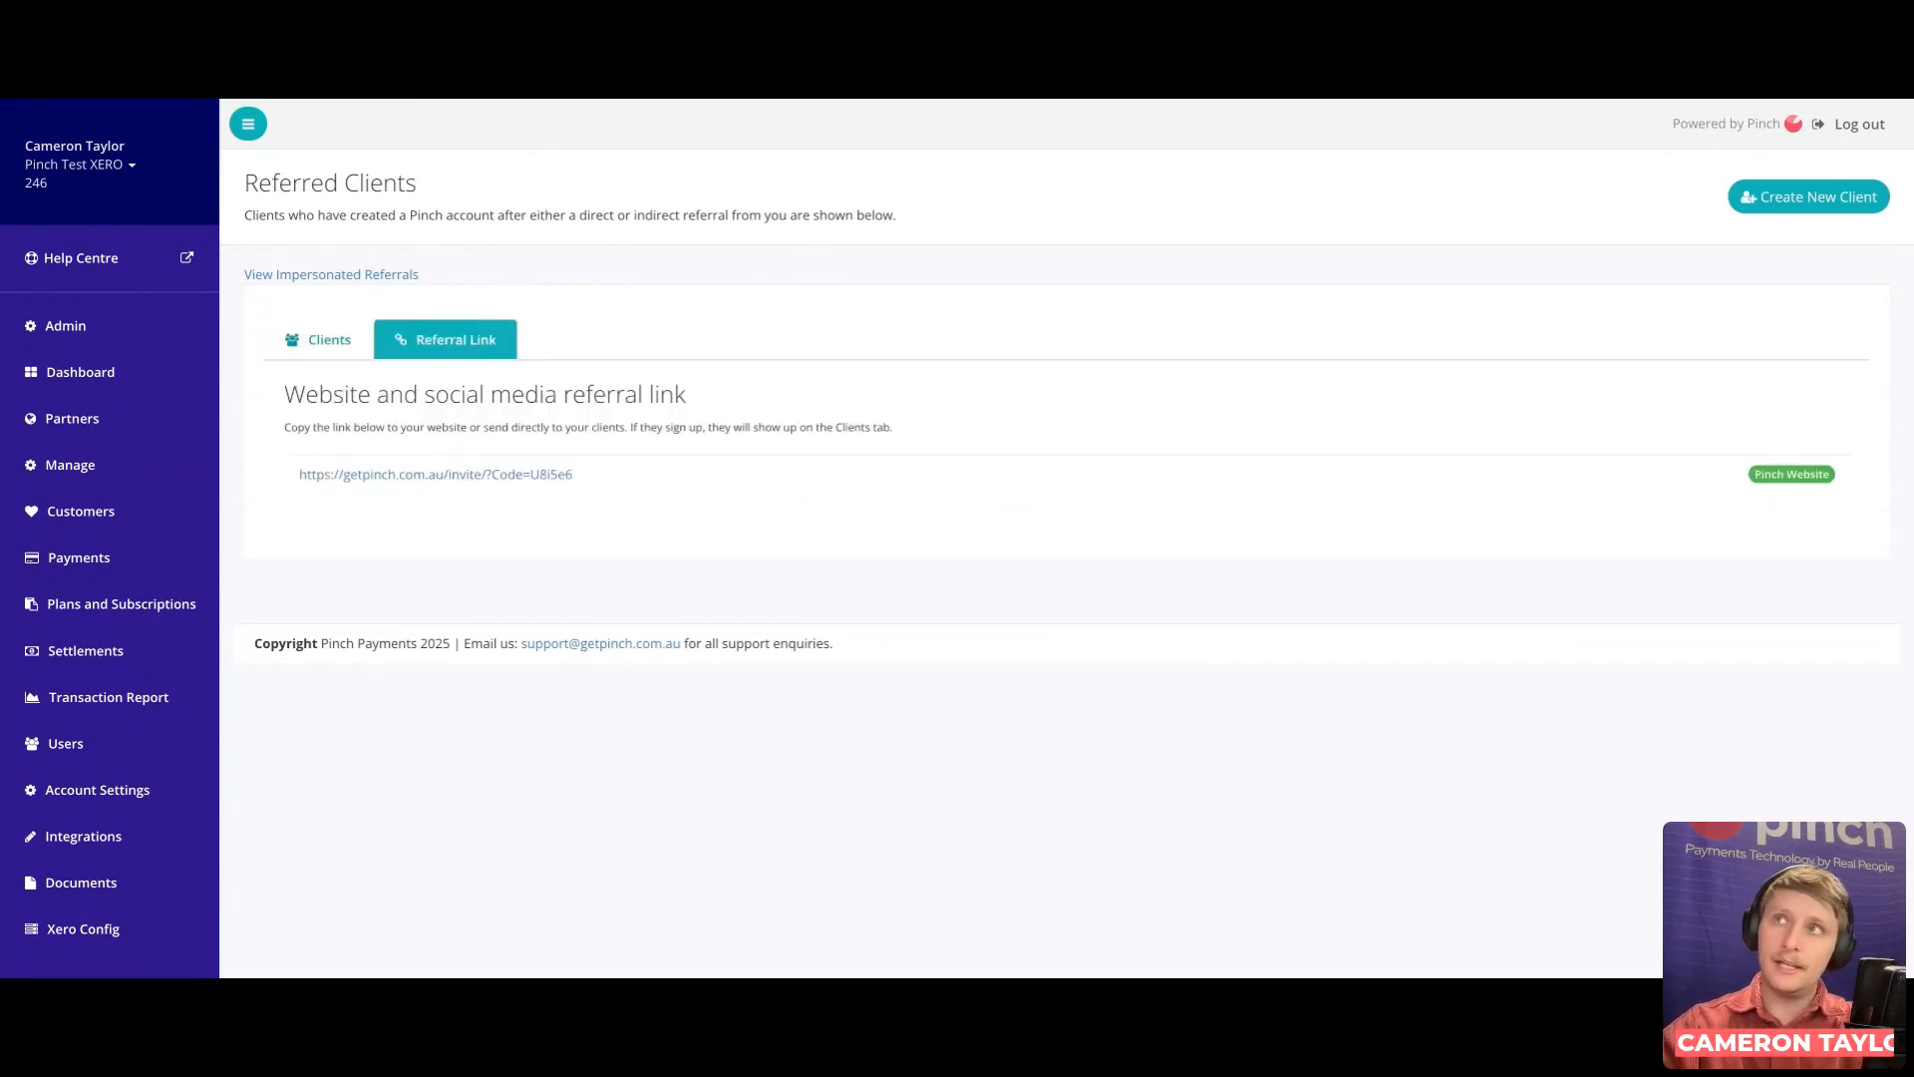
left_click(346, 343)
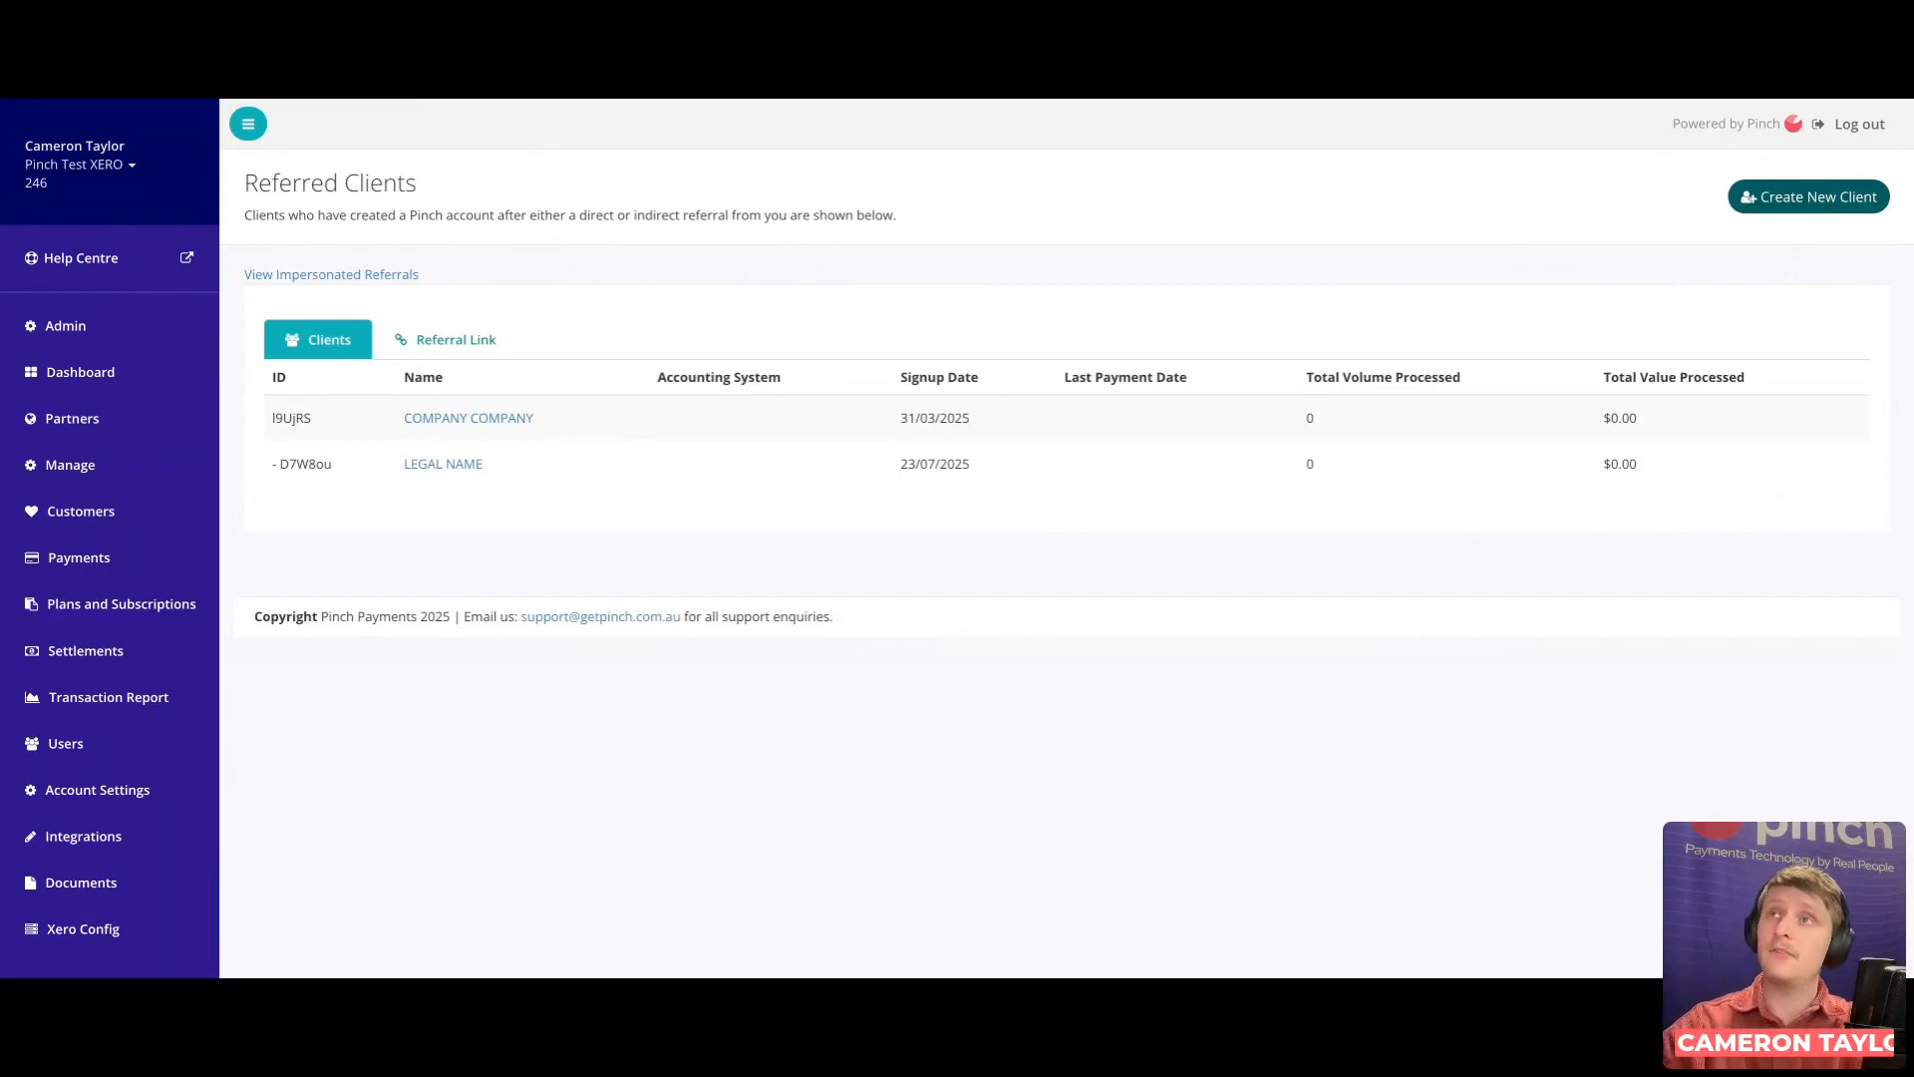
Step: Start a new client account and enter the director's first name, last name and e-mail address
left_click(1805, 205)
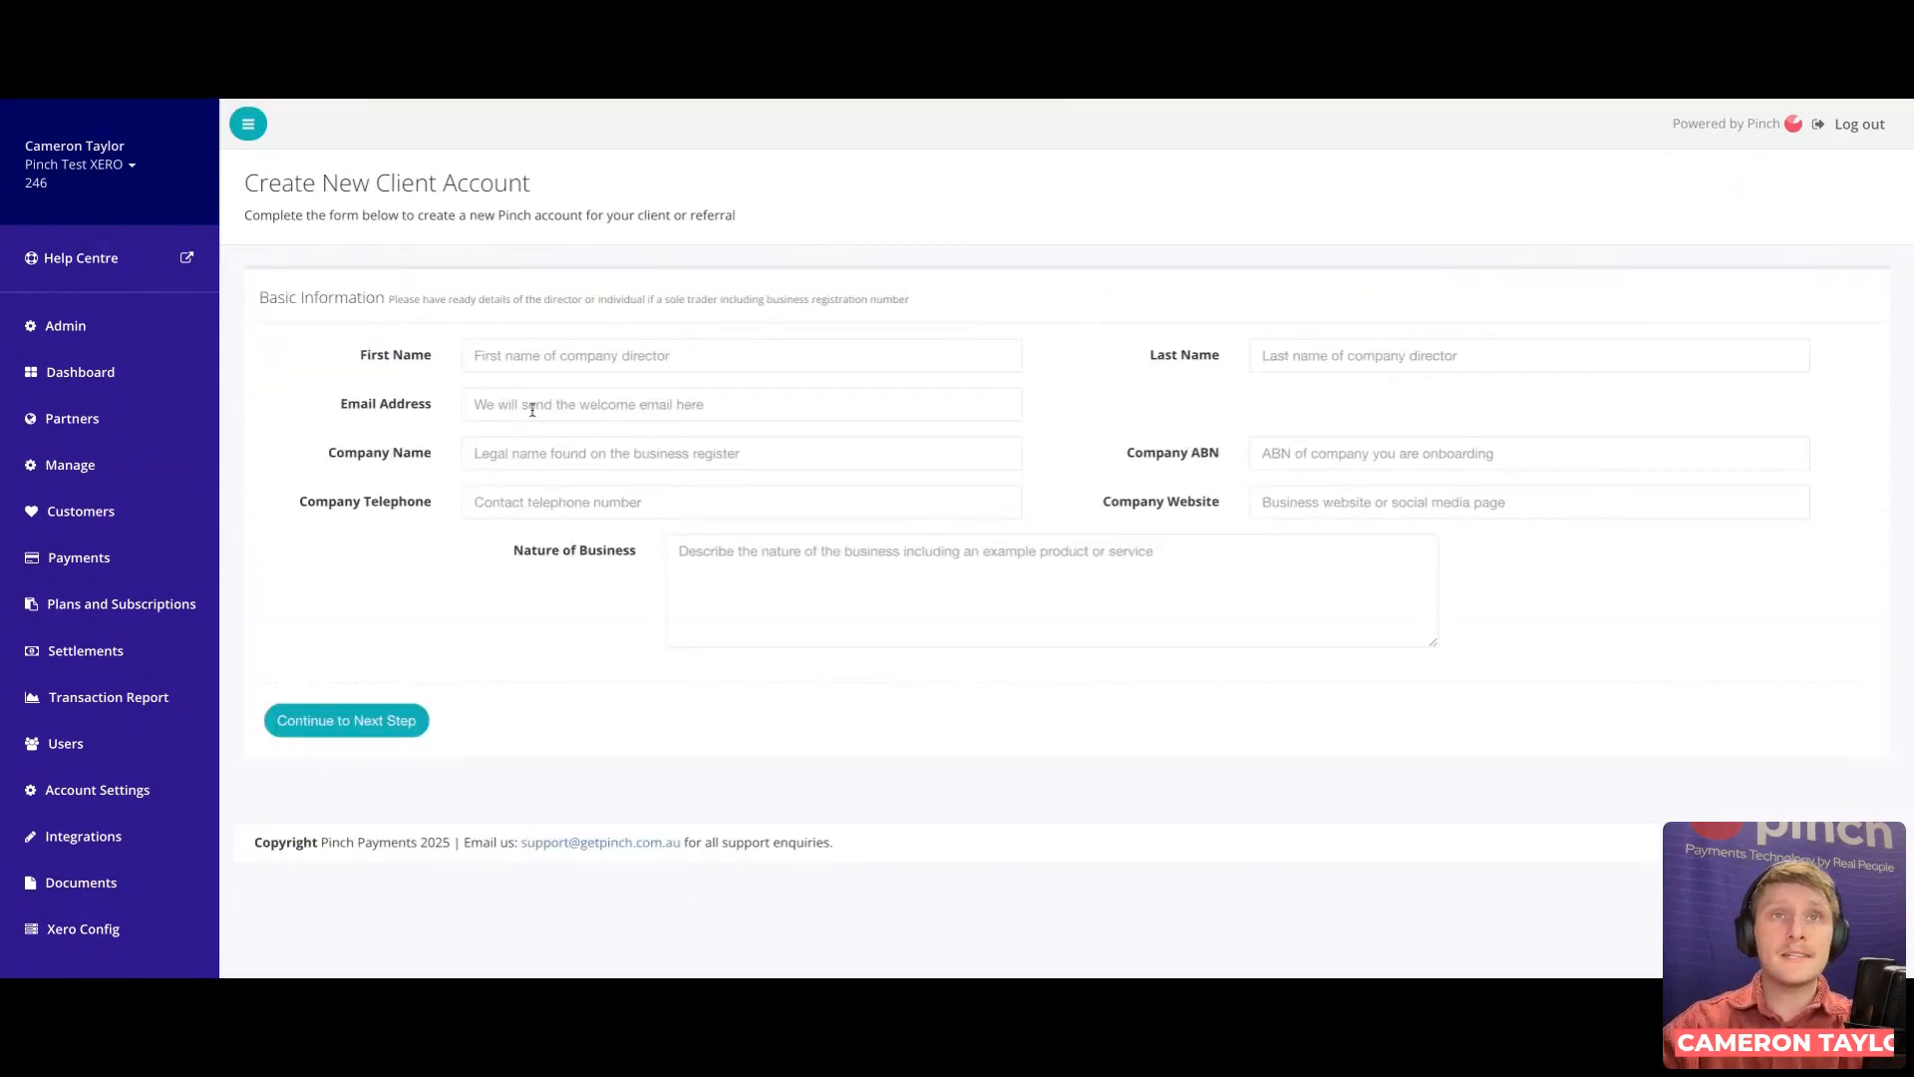
left_click(551, 357)
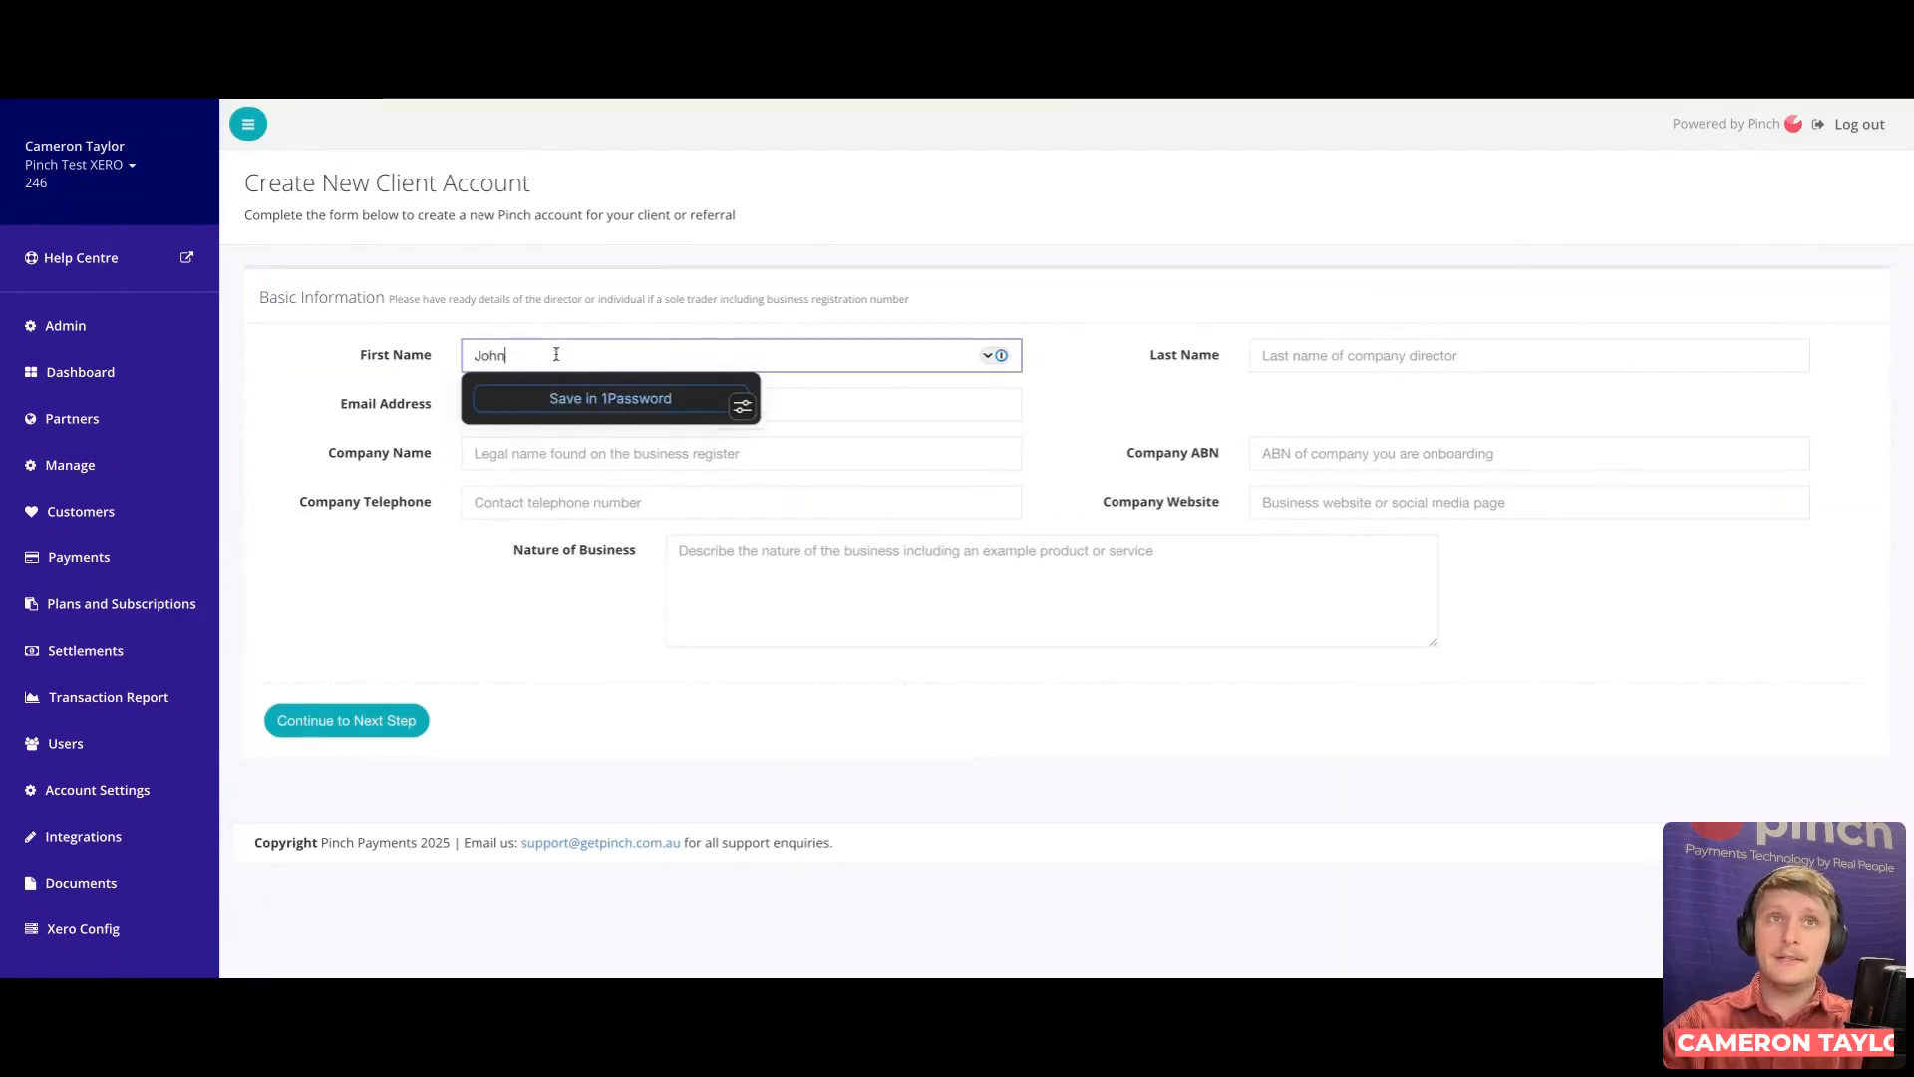
left_click(1301, 361)
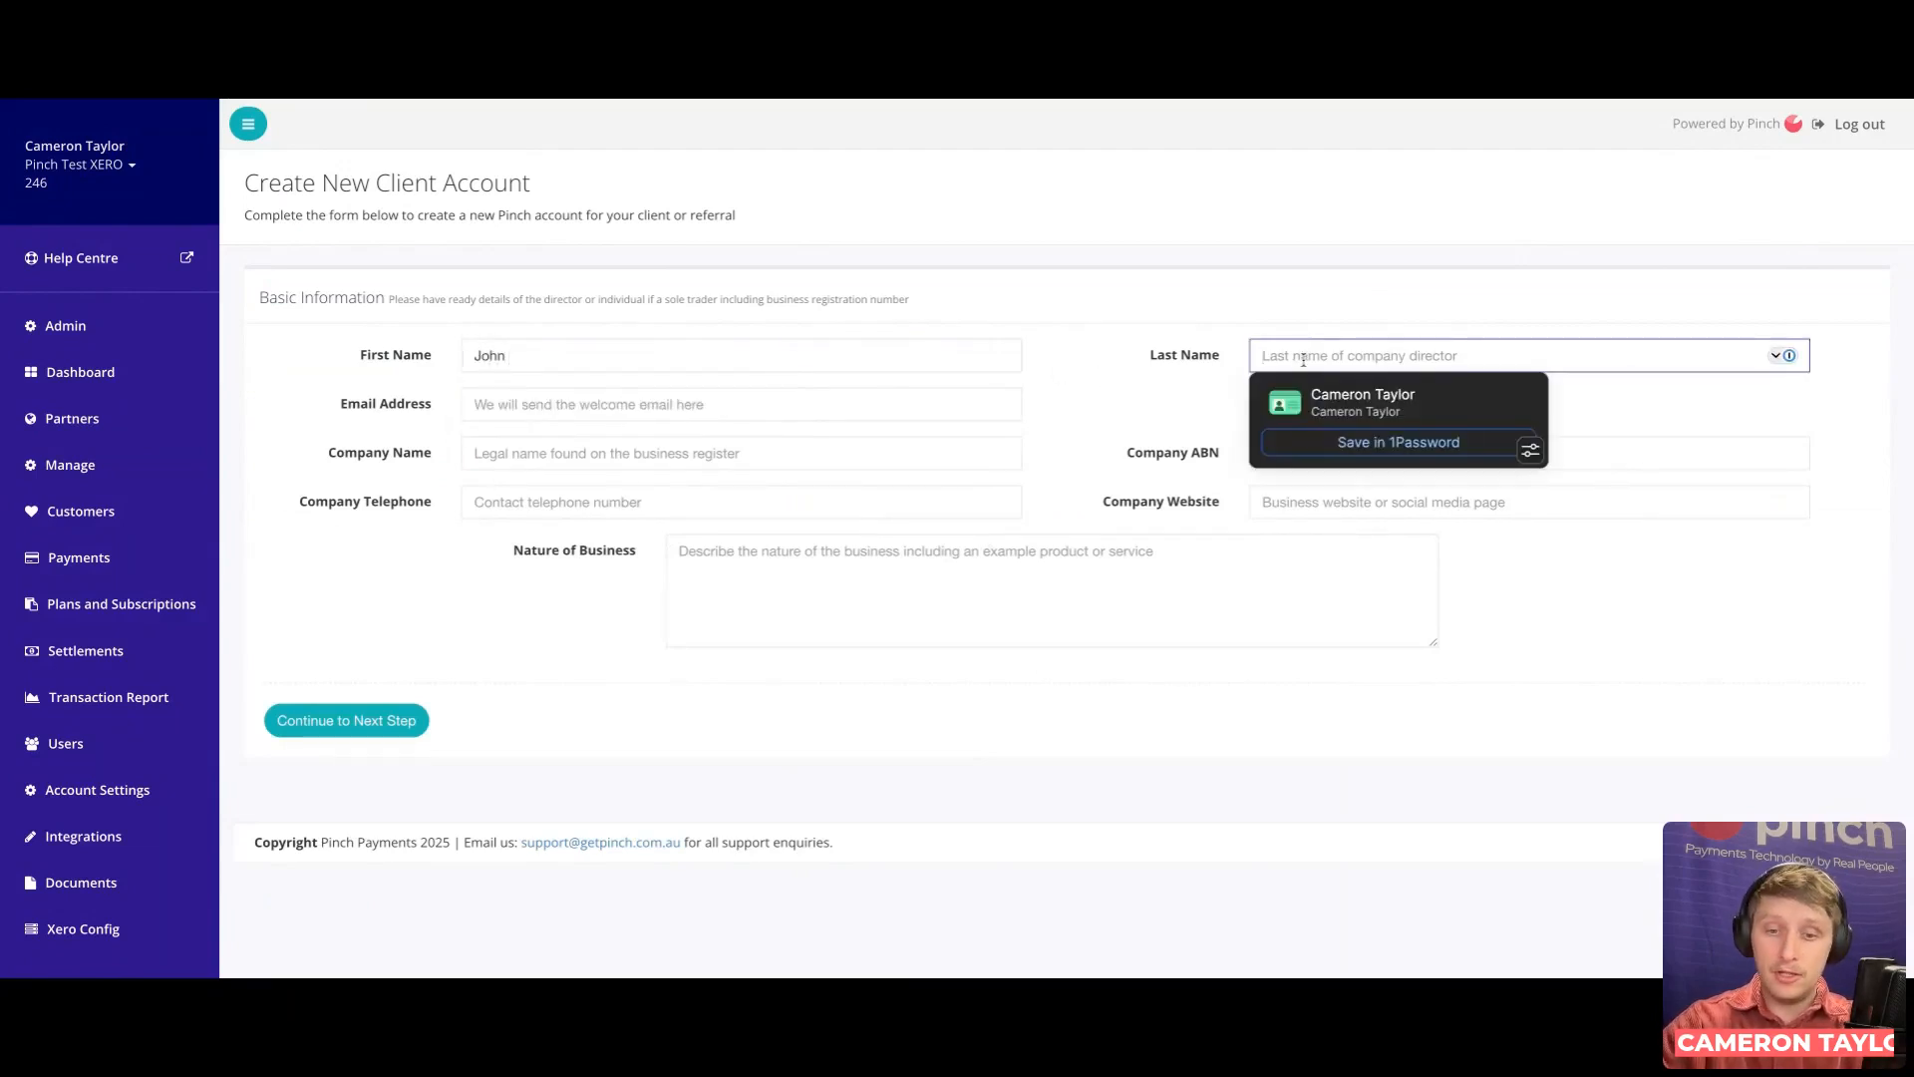
type("Ho")
key("BackSpace")
key("BackSpace")
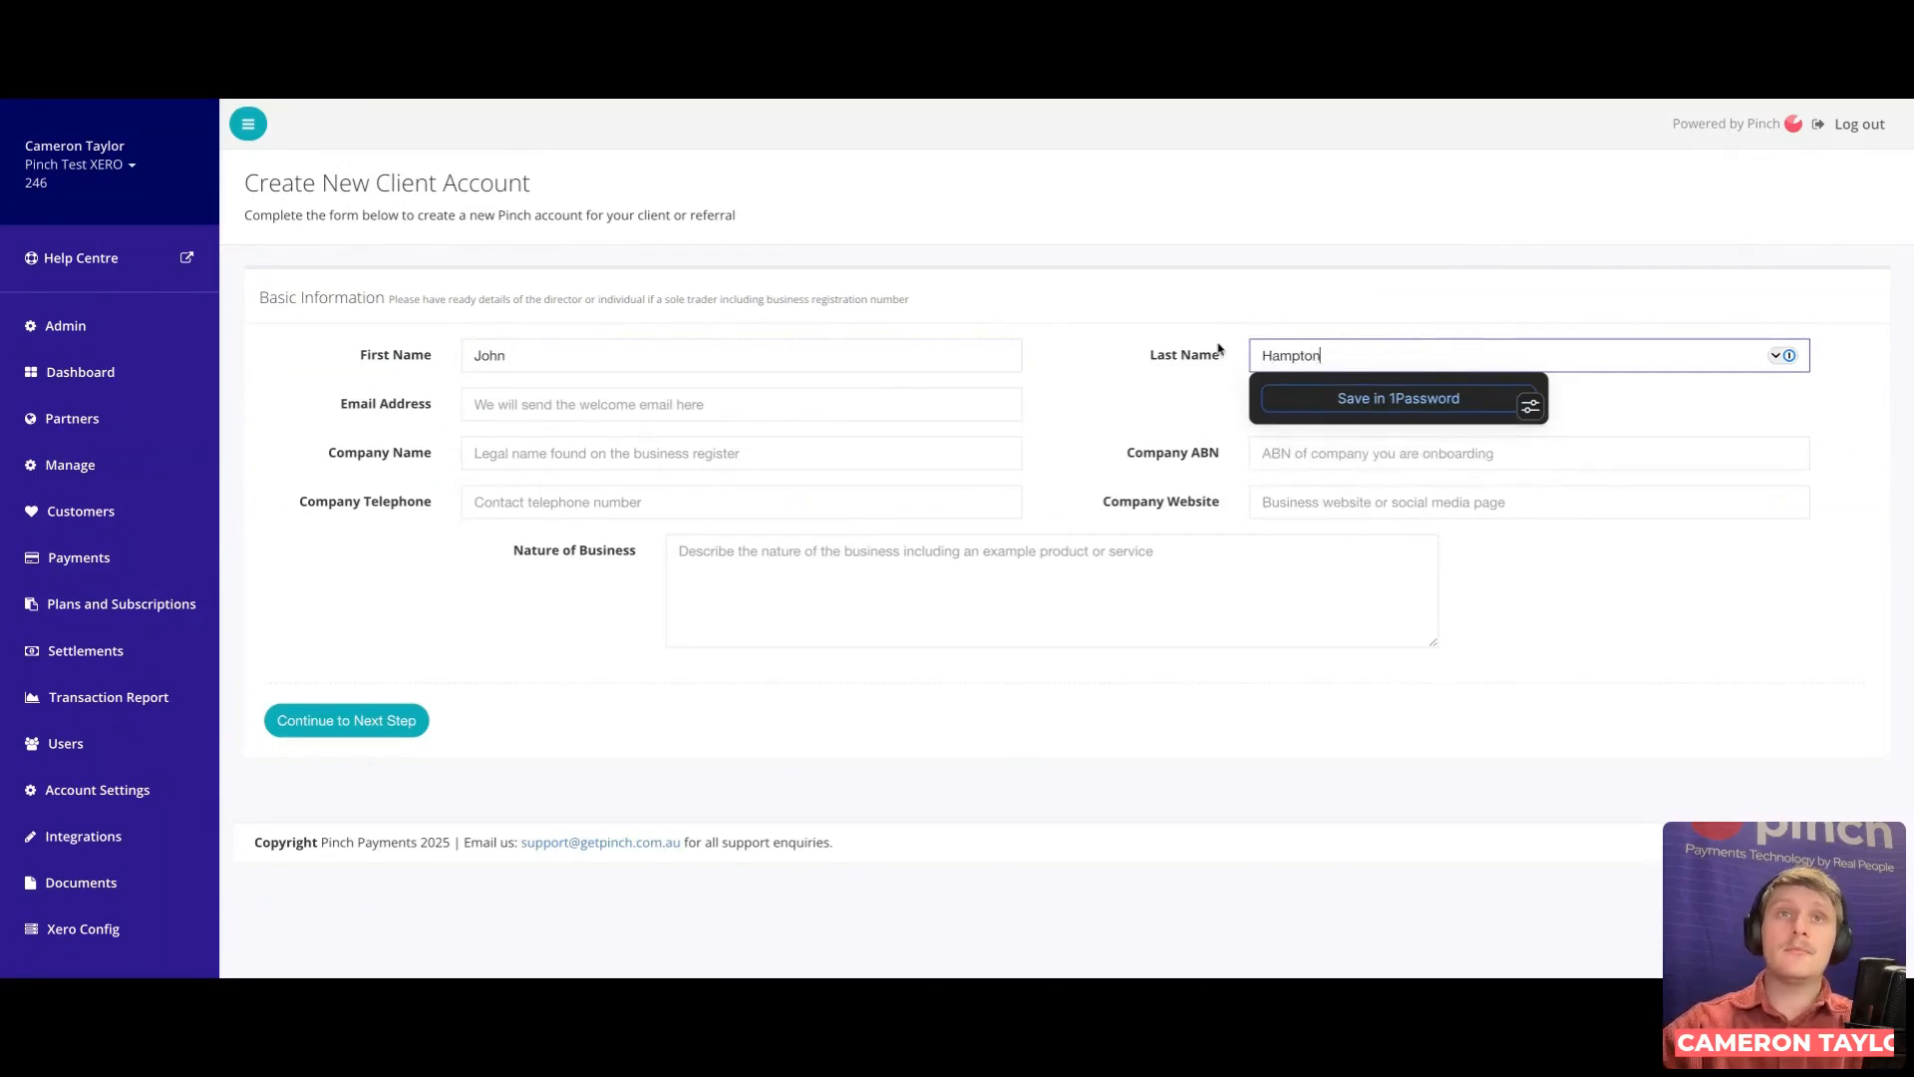
left_click(719, 415)
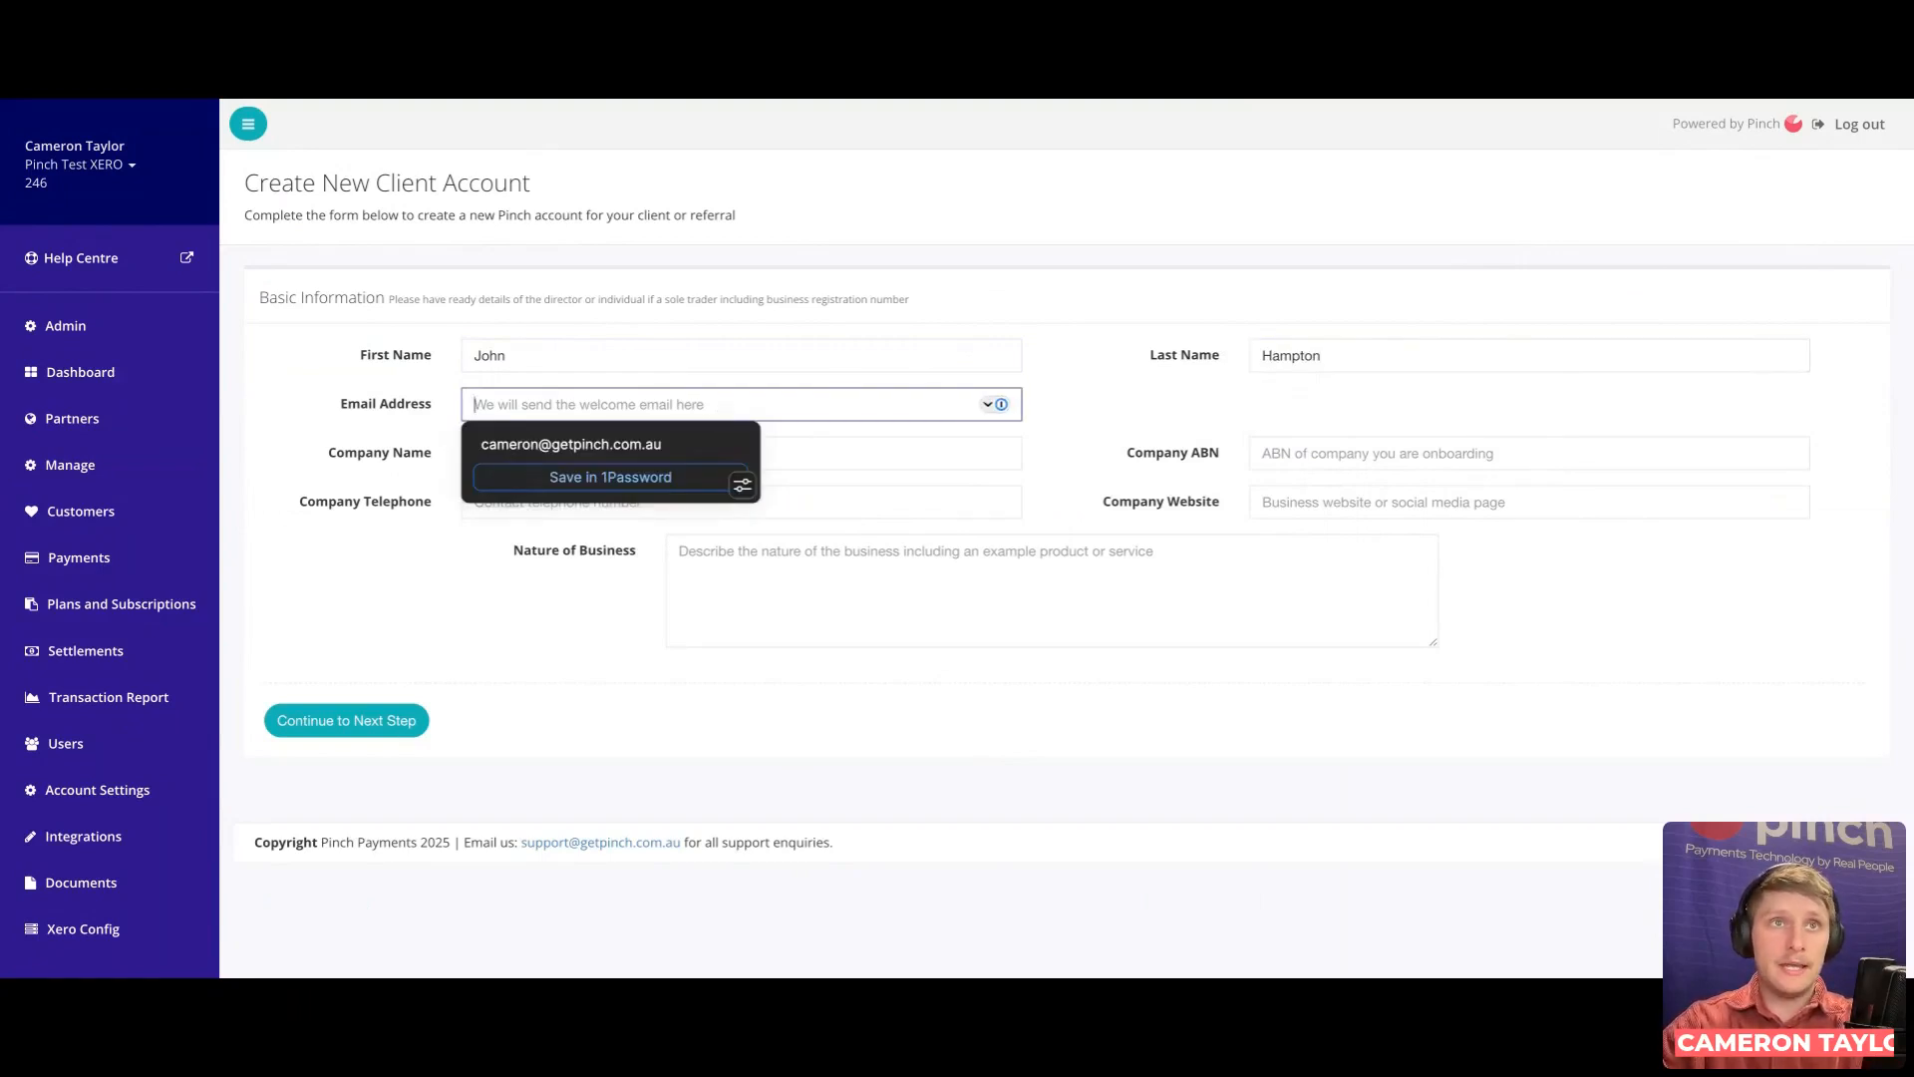
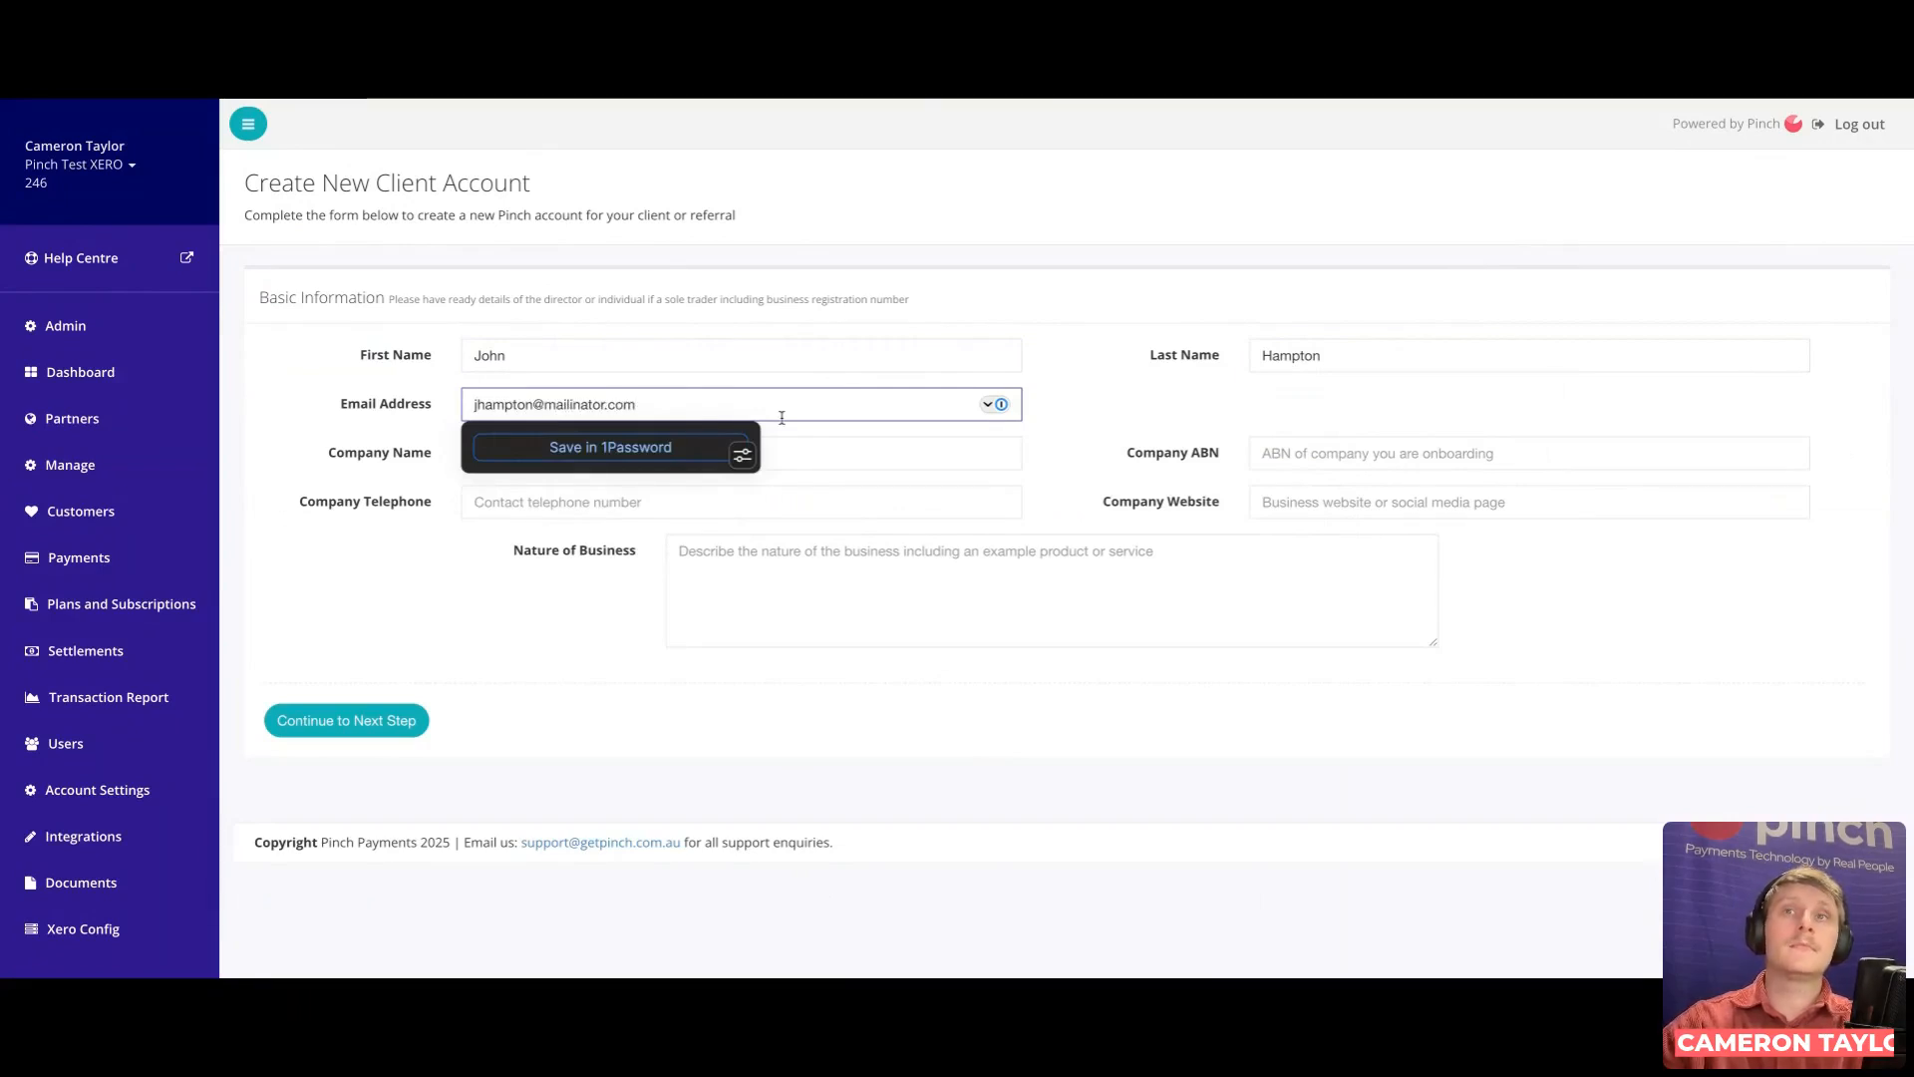
left_click(1172, 465)
Step: Enter the company name 'JH Homes', plus the company's ABN and telephone number
left_click(688, 449)
type("JH B")
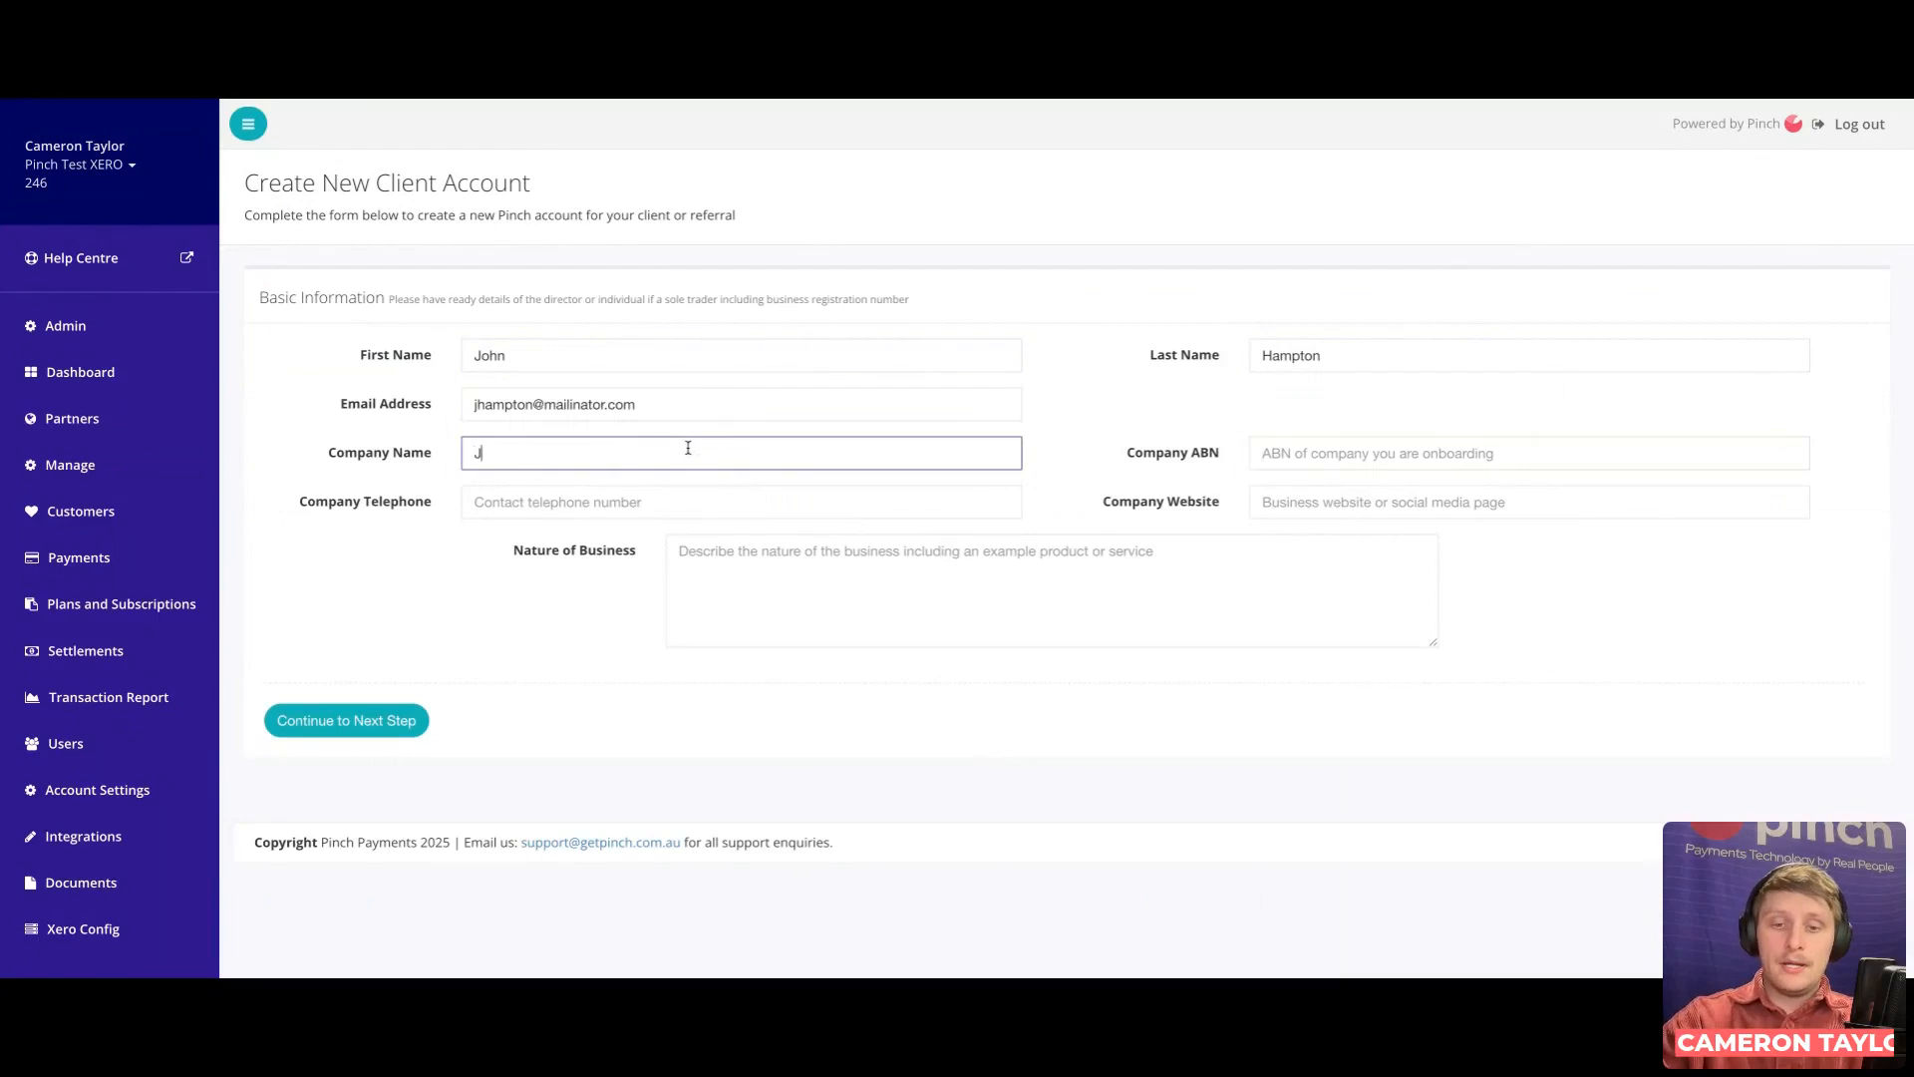
key("BackSpace")
type("Homes")
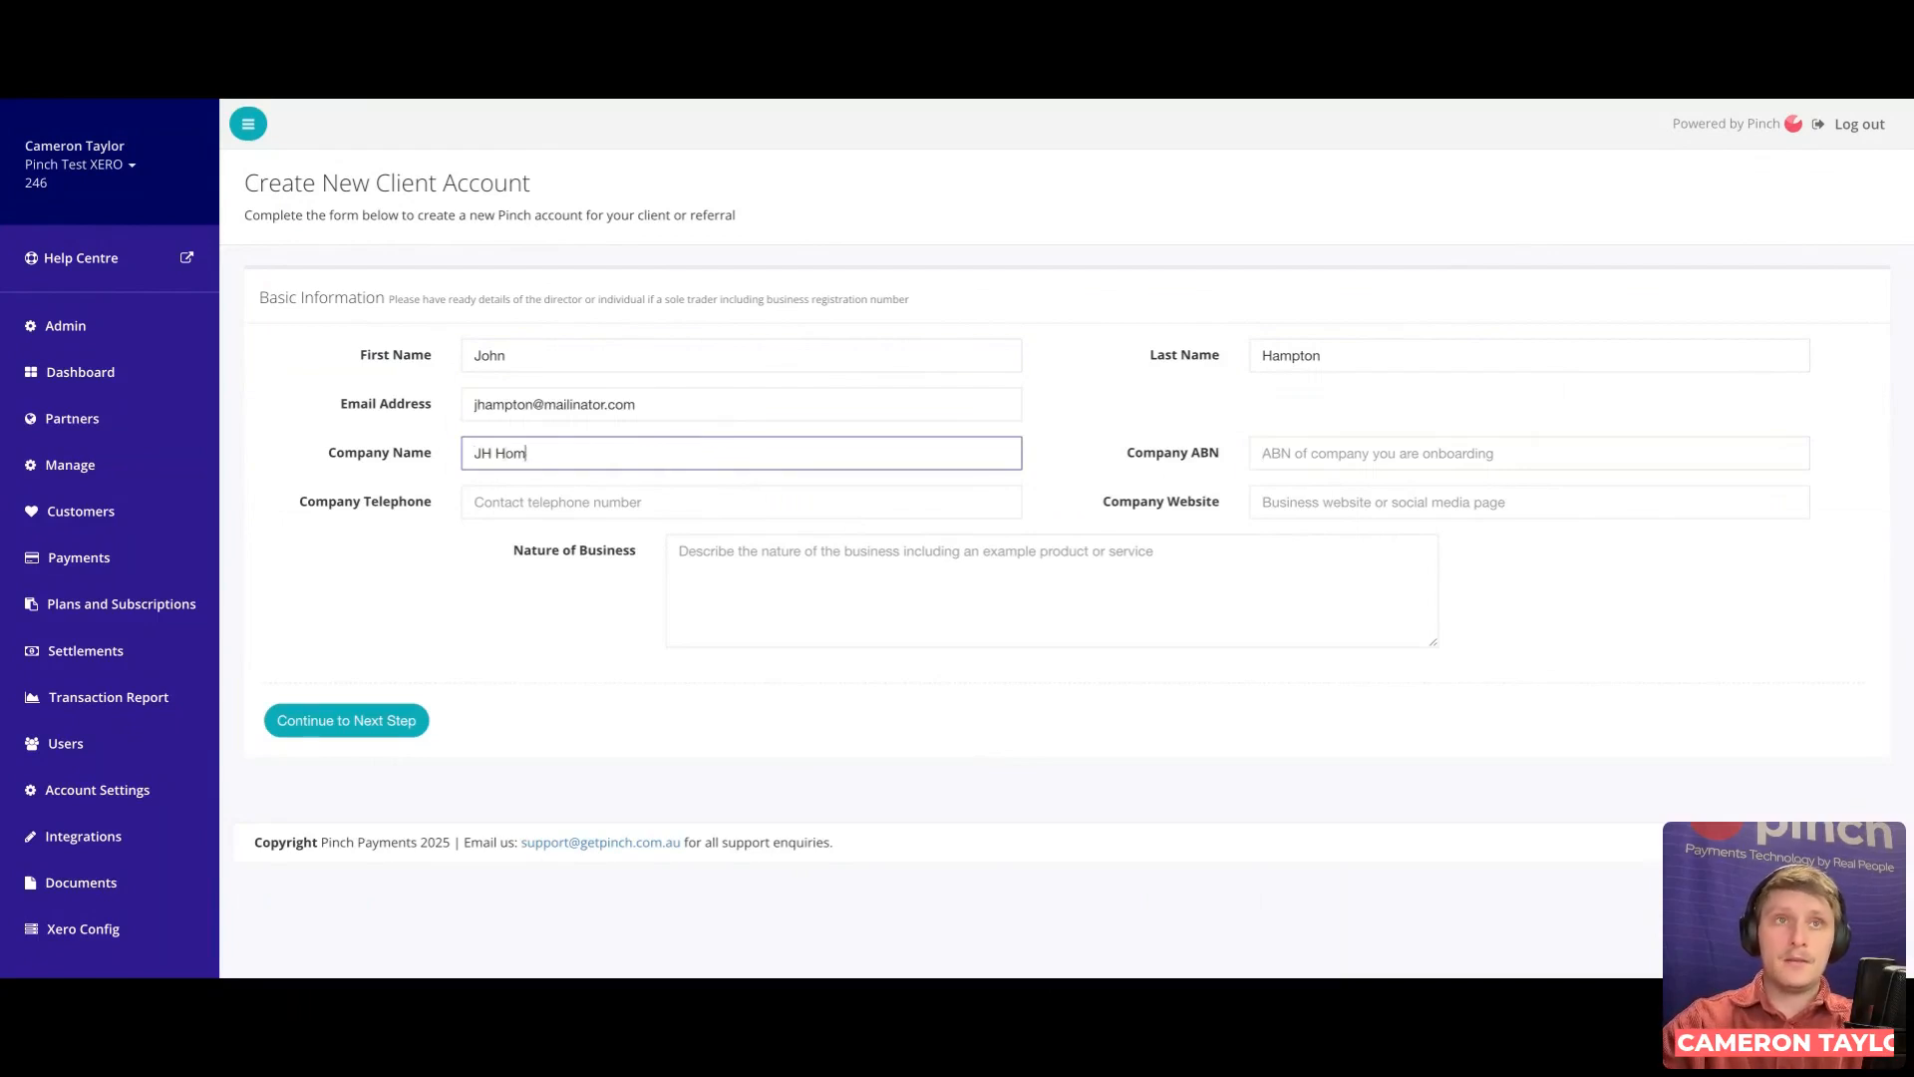
left_click(1321, 451)
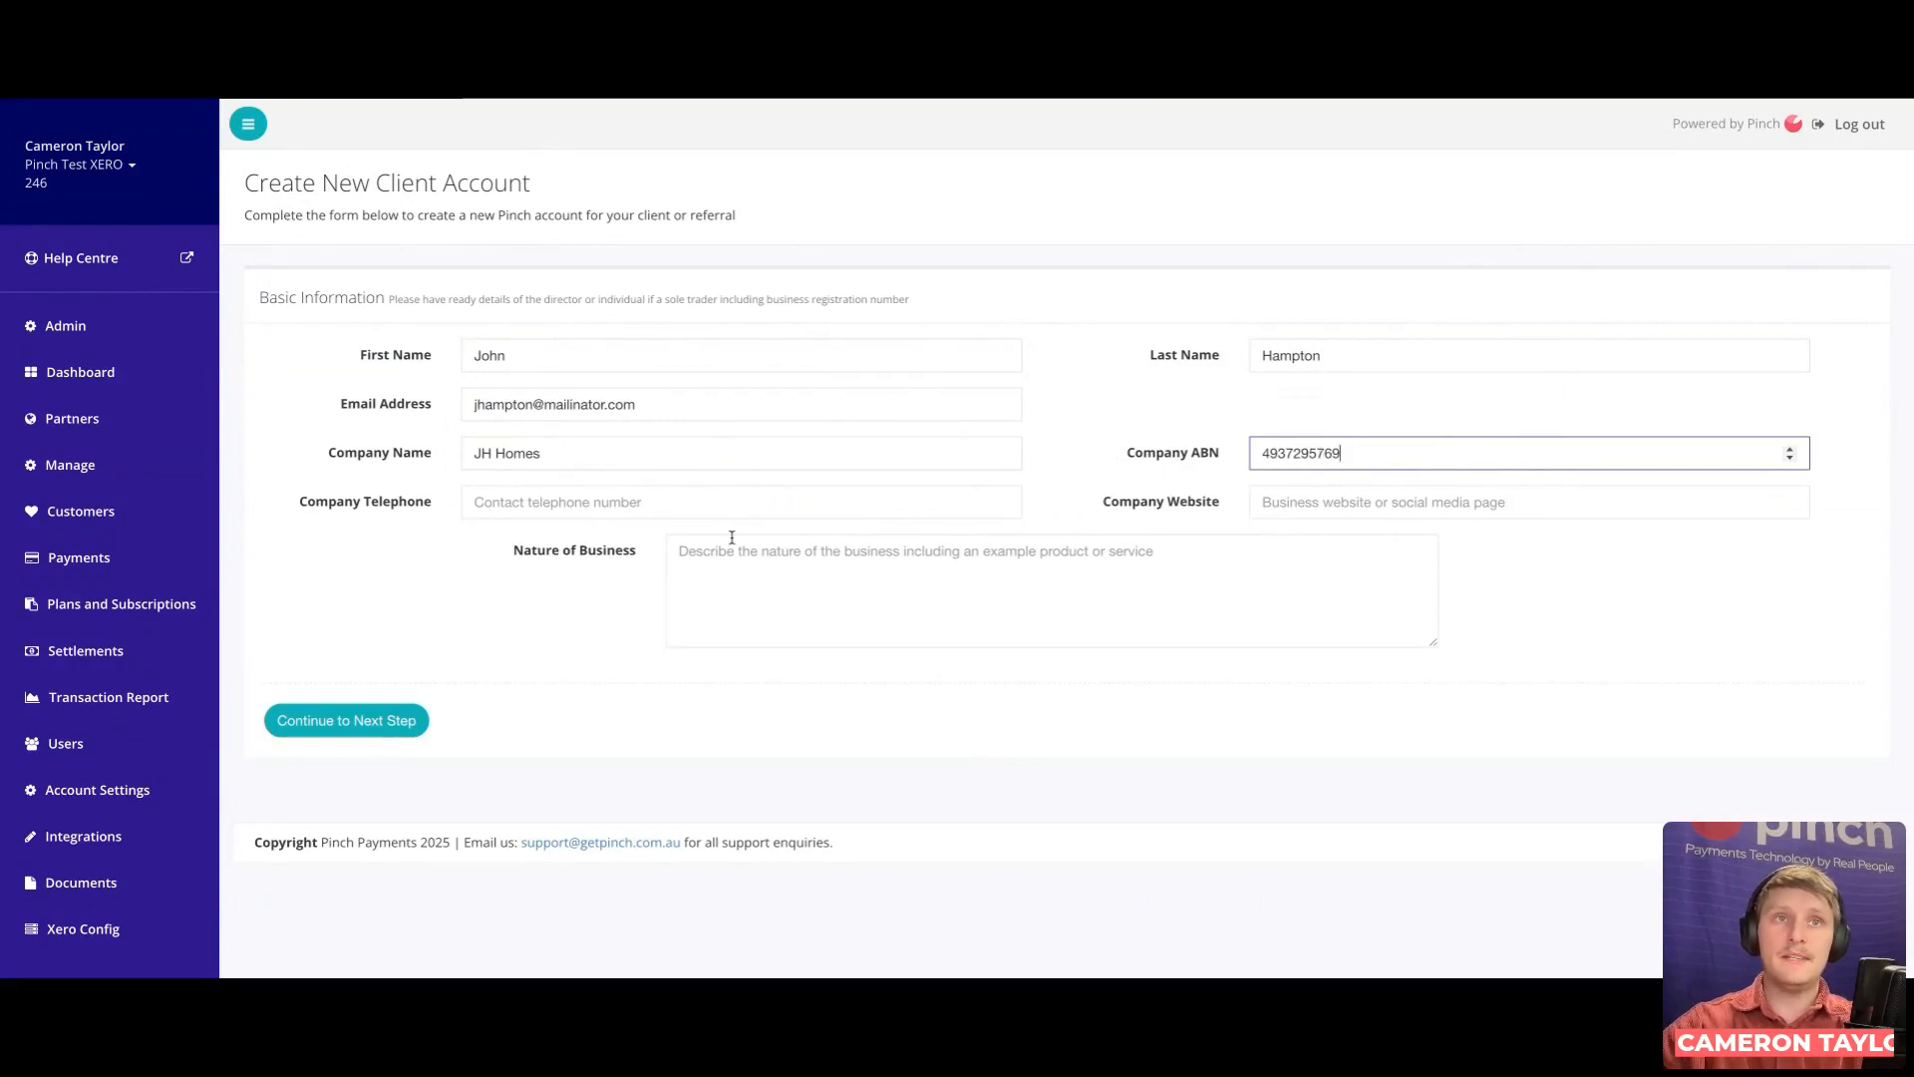
left_click(675, 508)
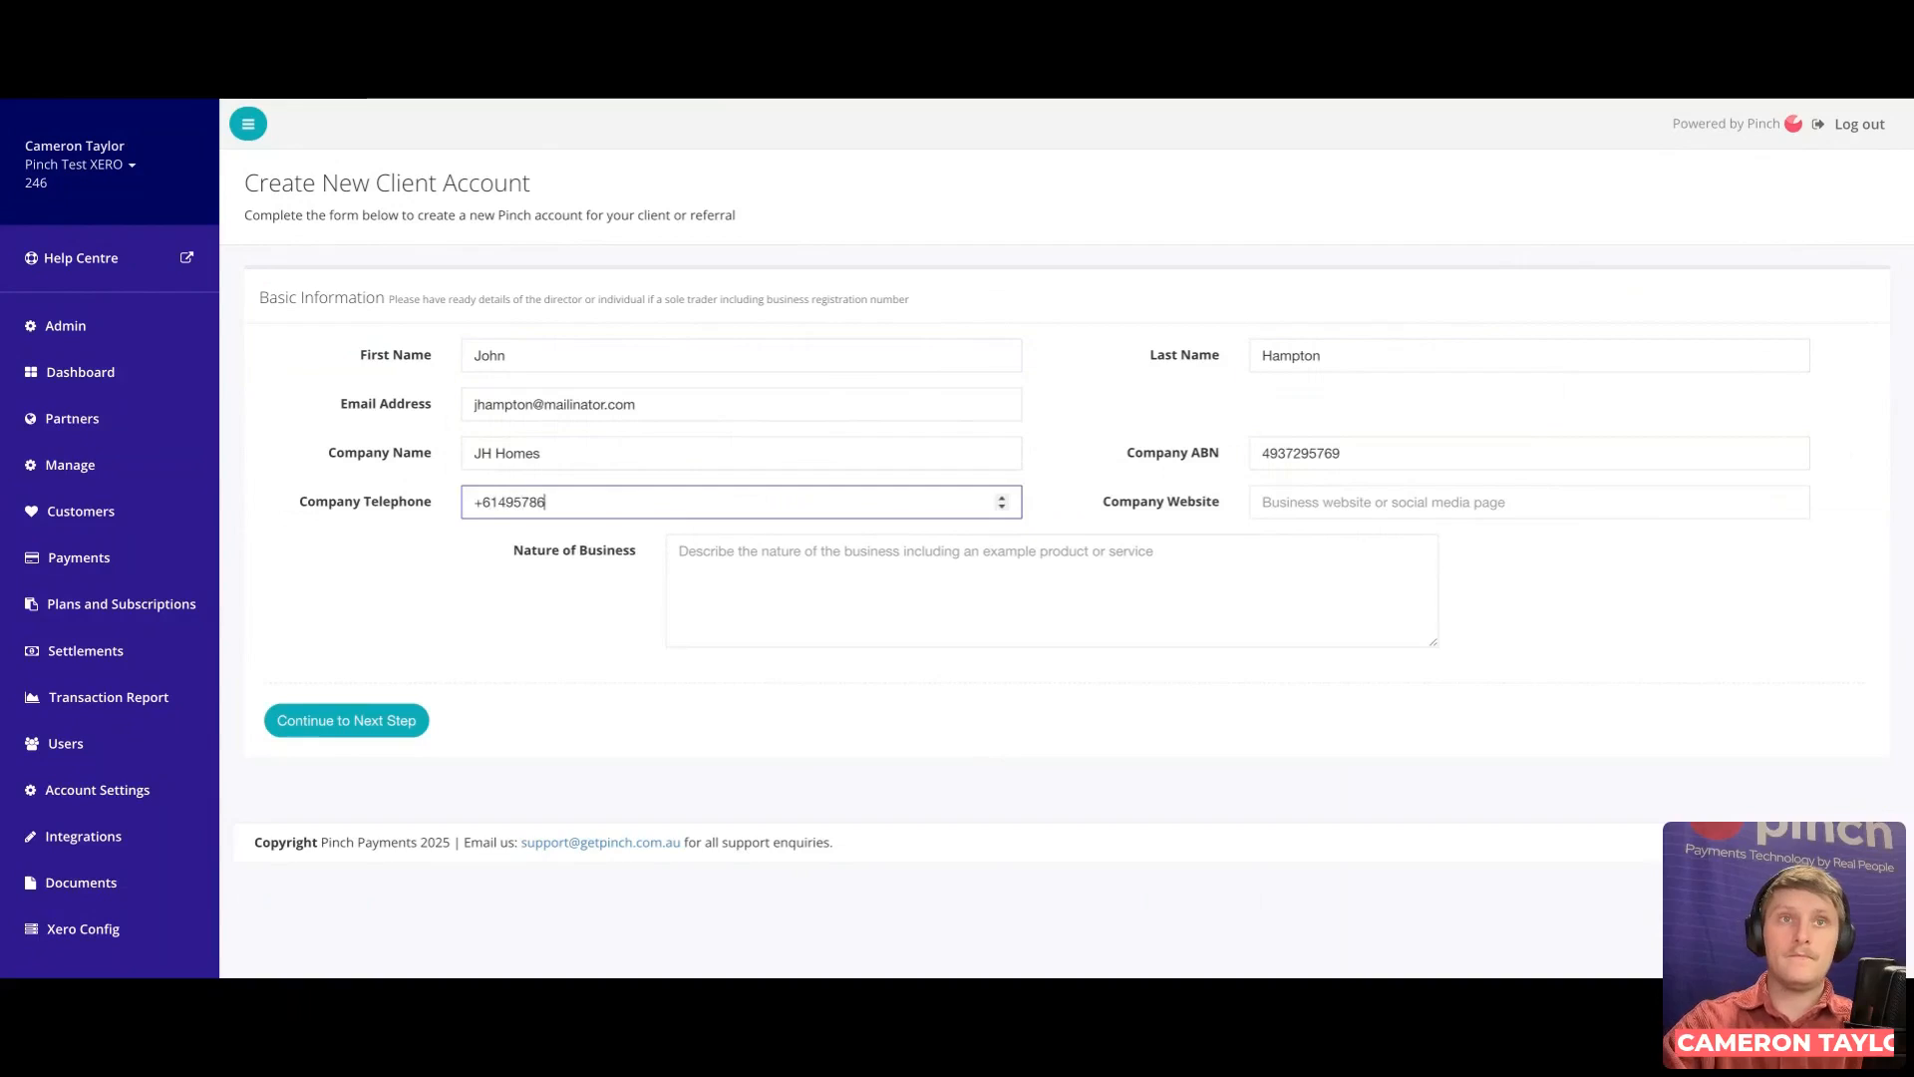
Step: Add the company website and set the nature of business to 'Home Builder'
left_click(1348, 488)
type("Jhampton.com")
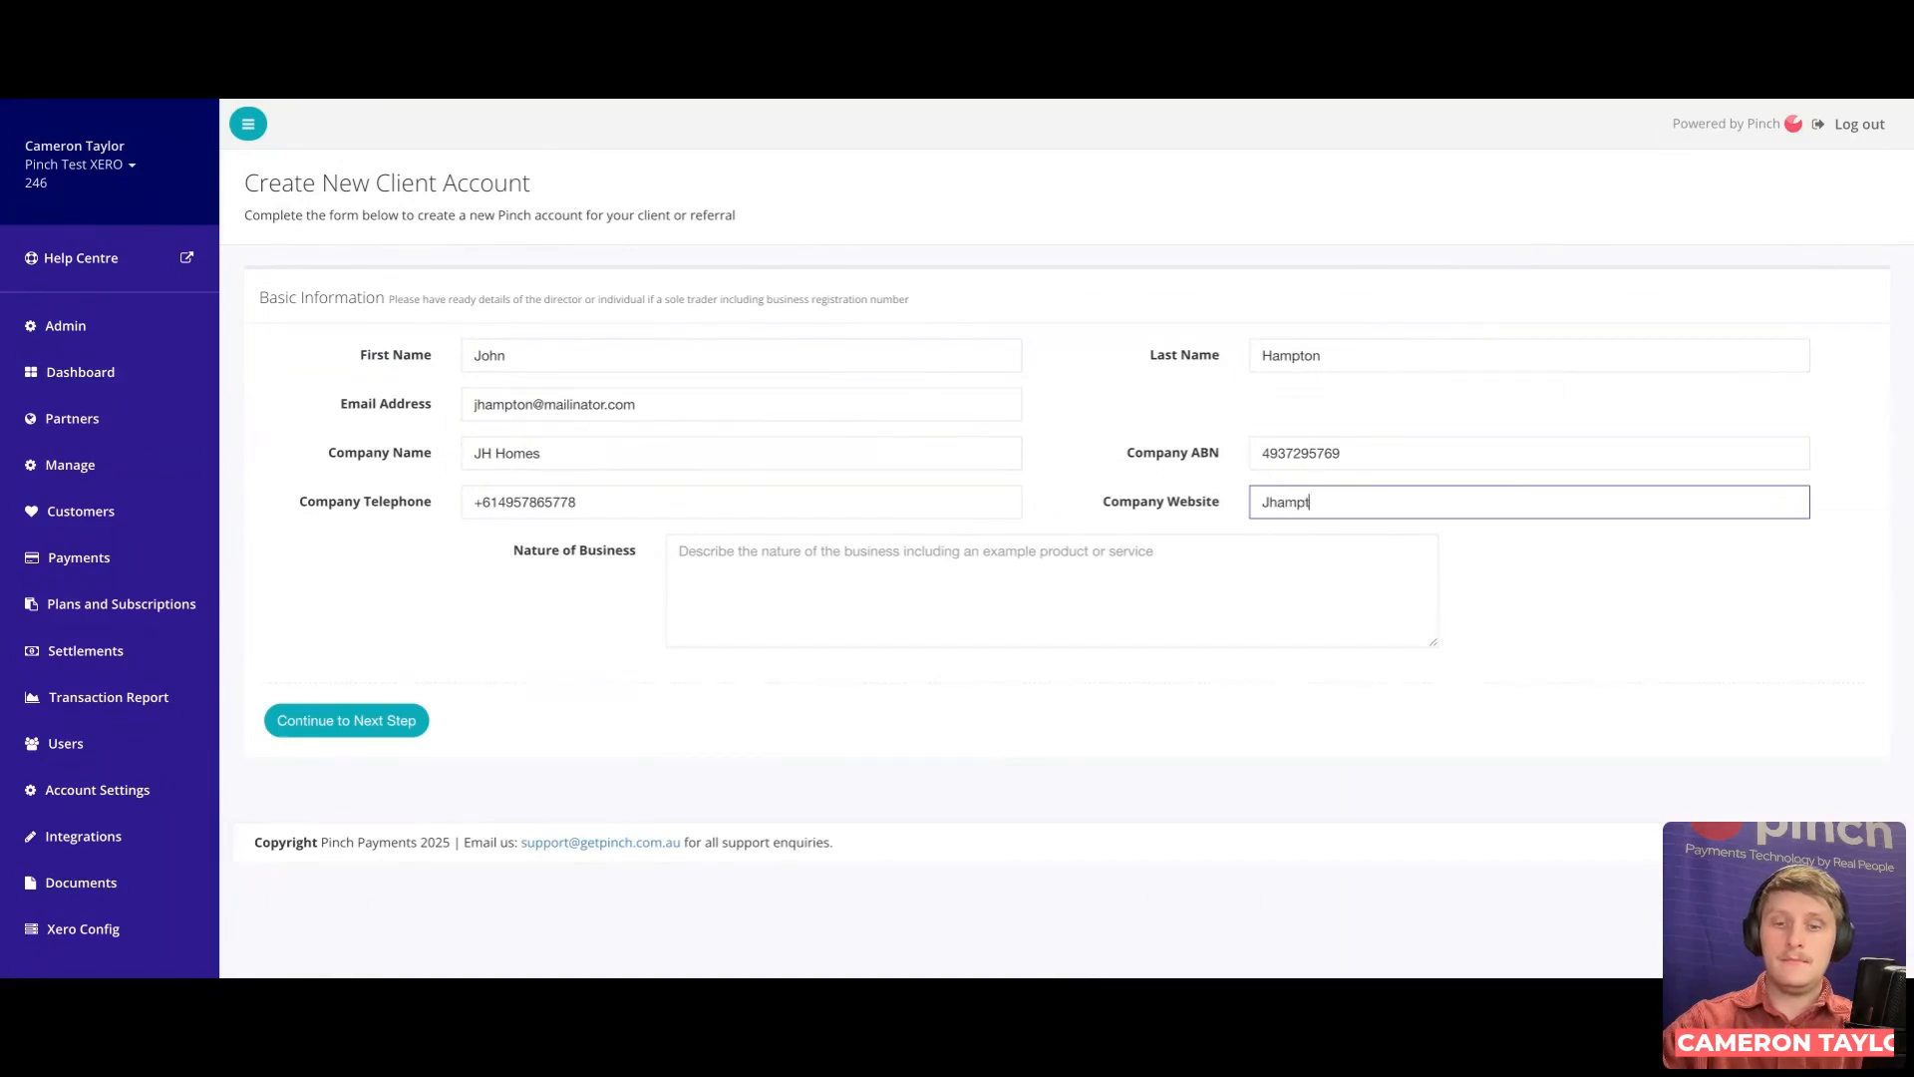
left_click(1654, 584)
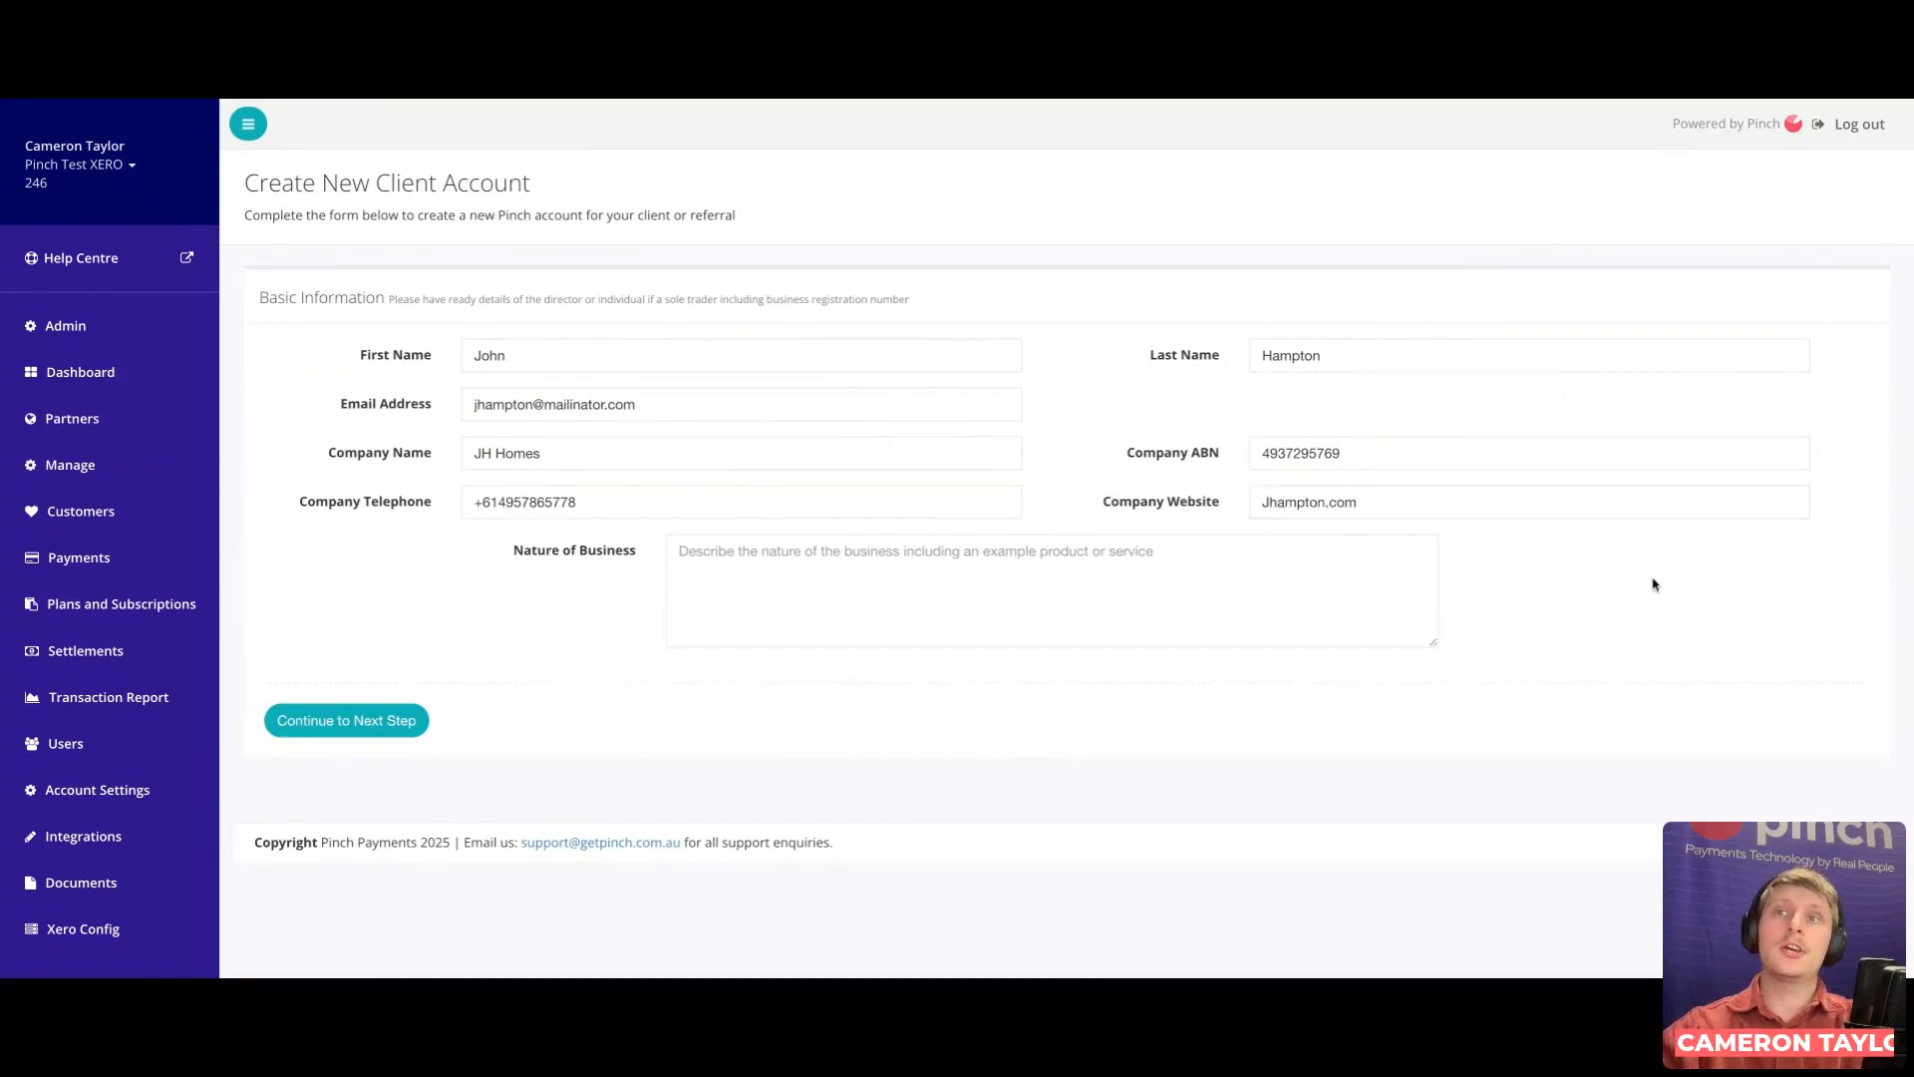
left_click(795, 561)
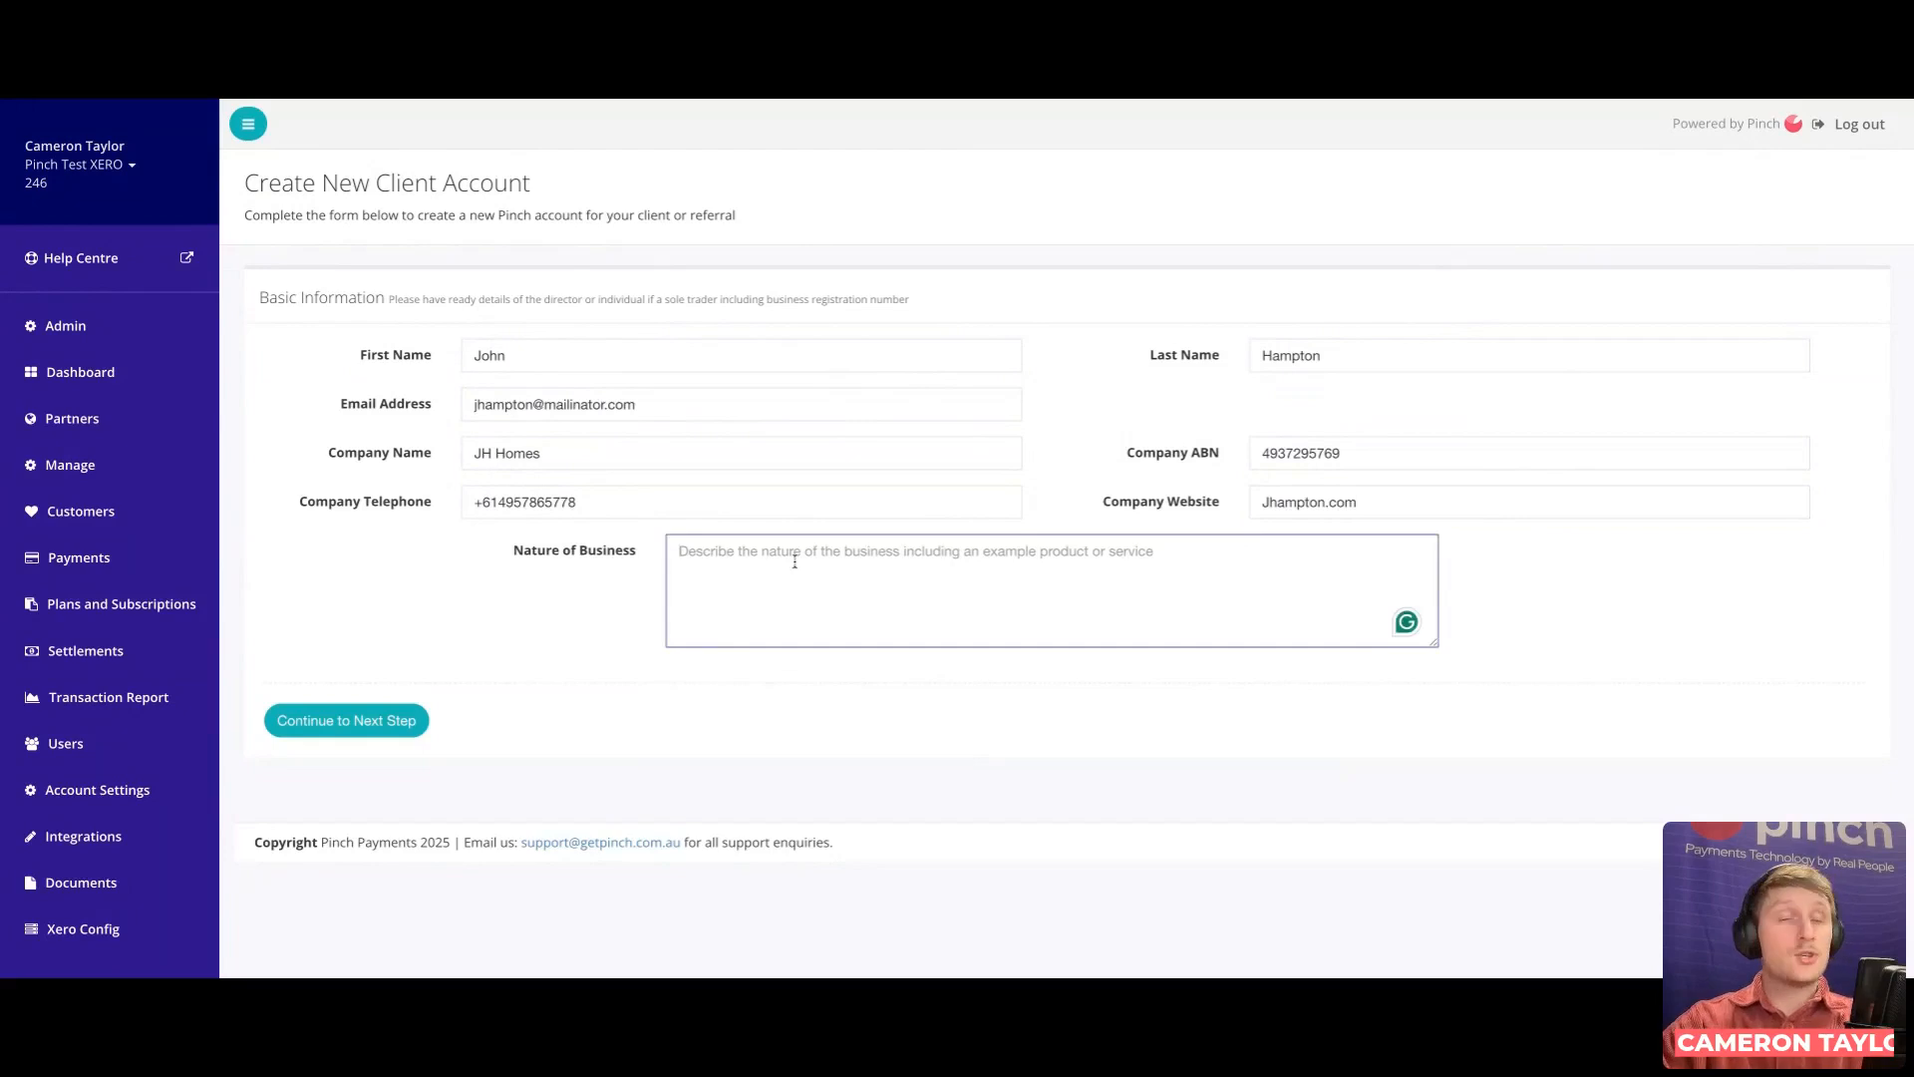
type("Home")
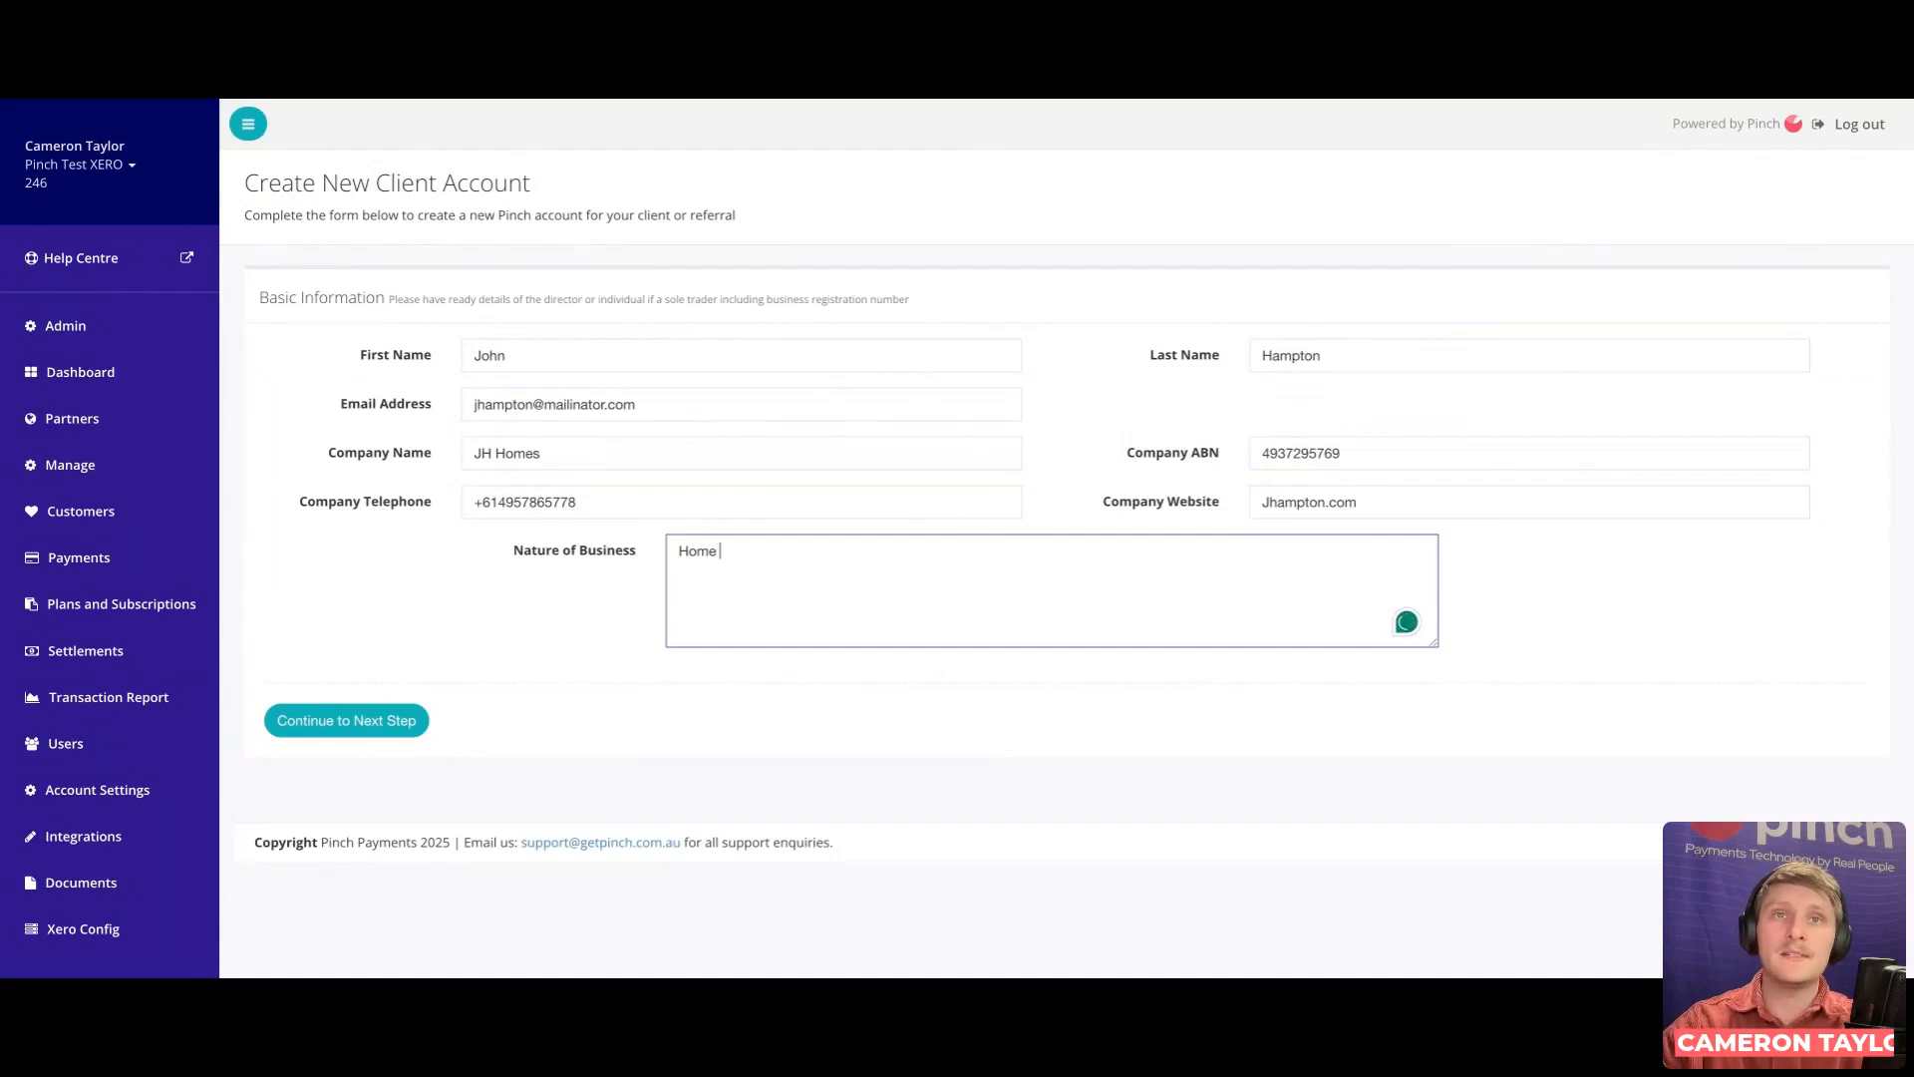
type("Builder")
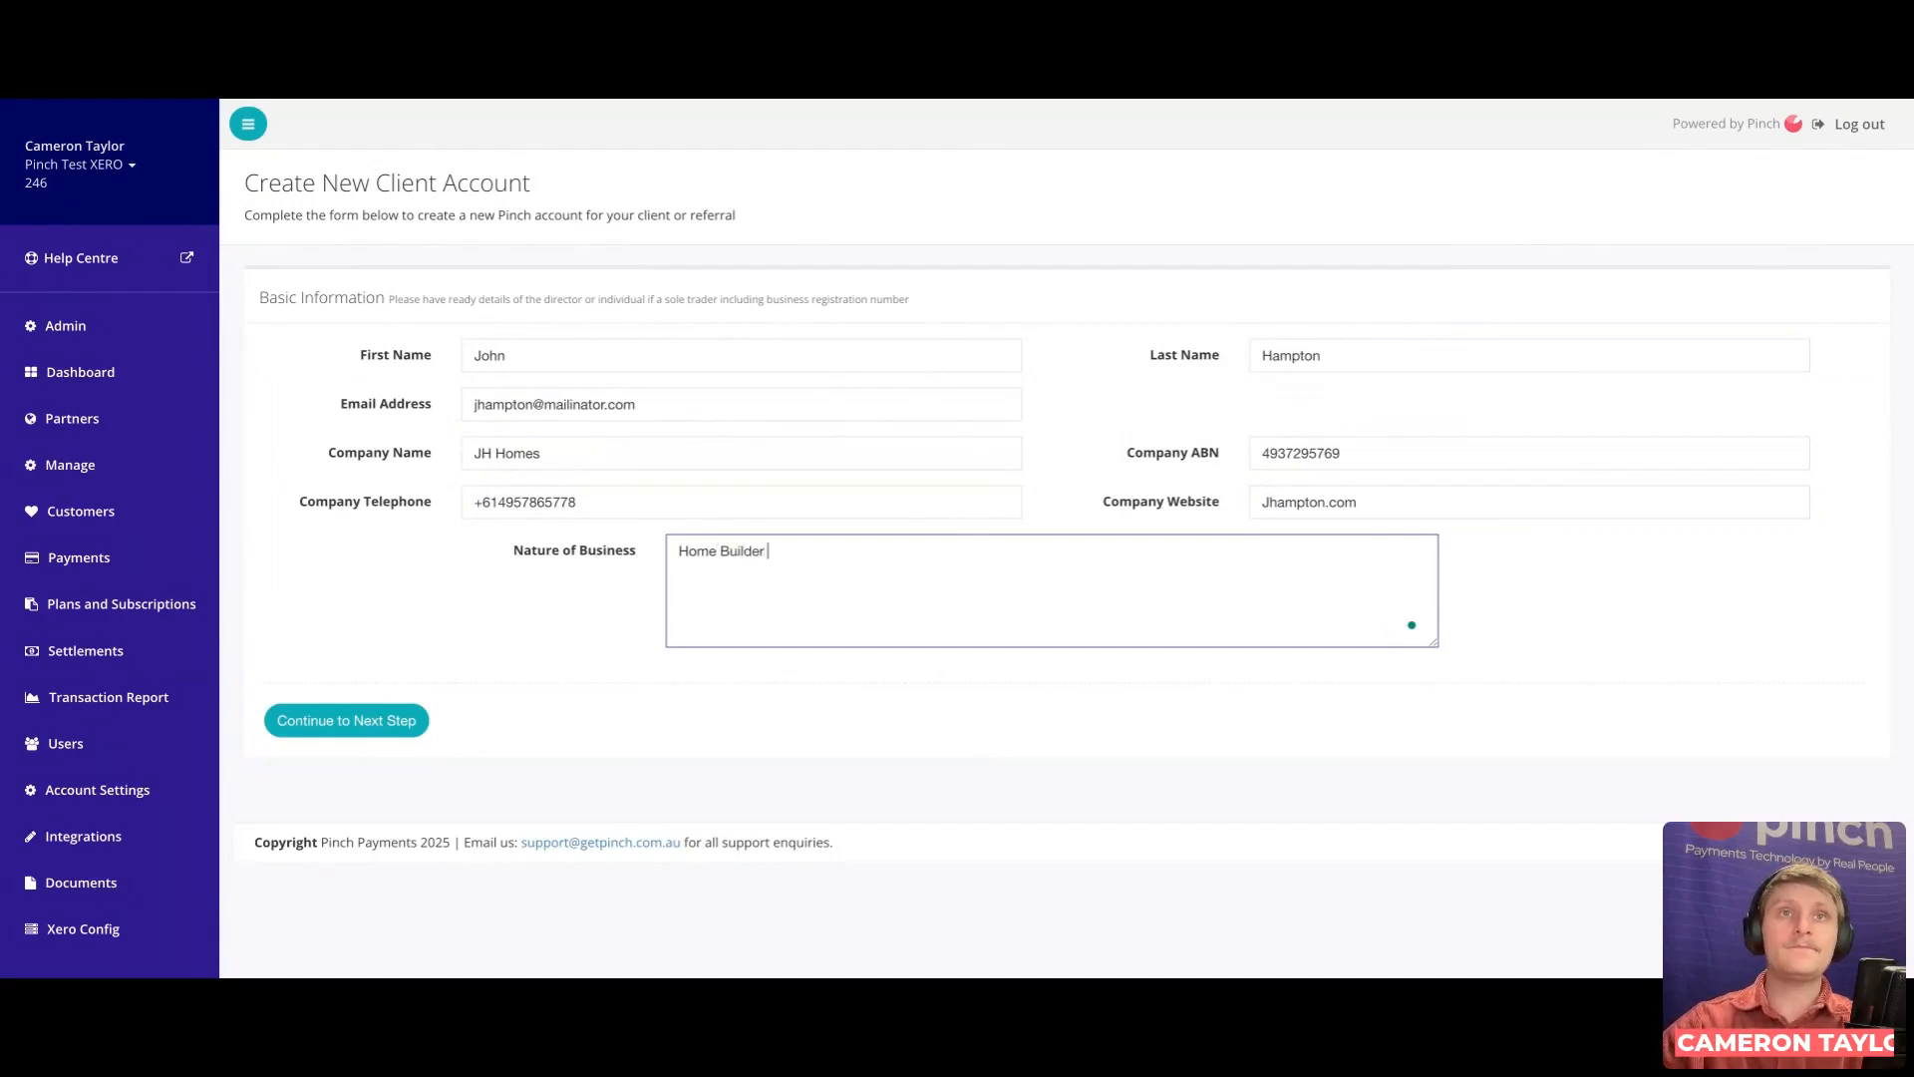
left_click(486, 593)
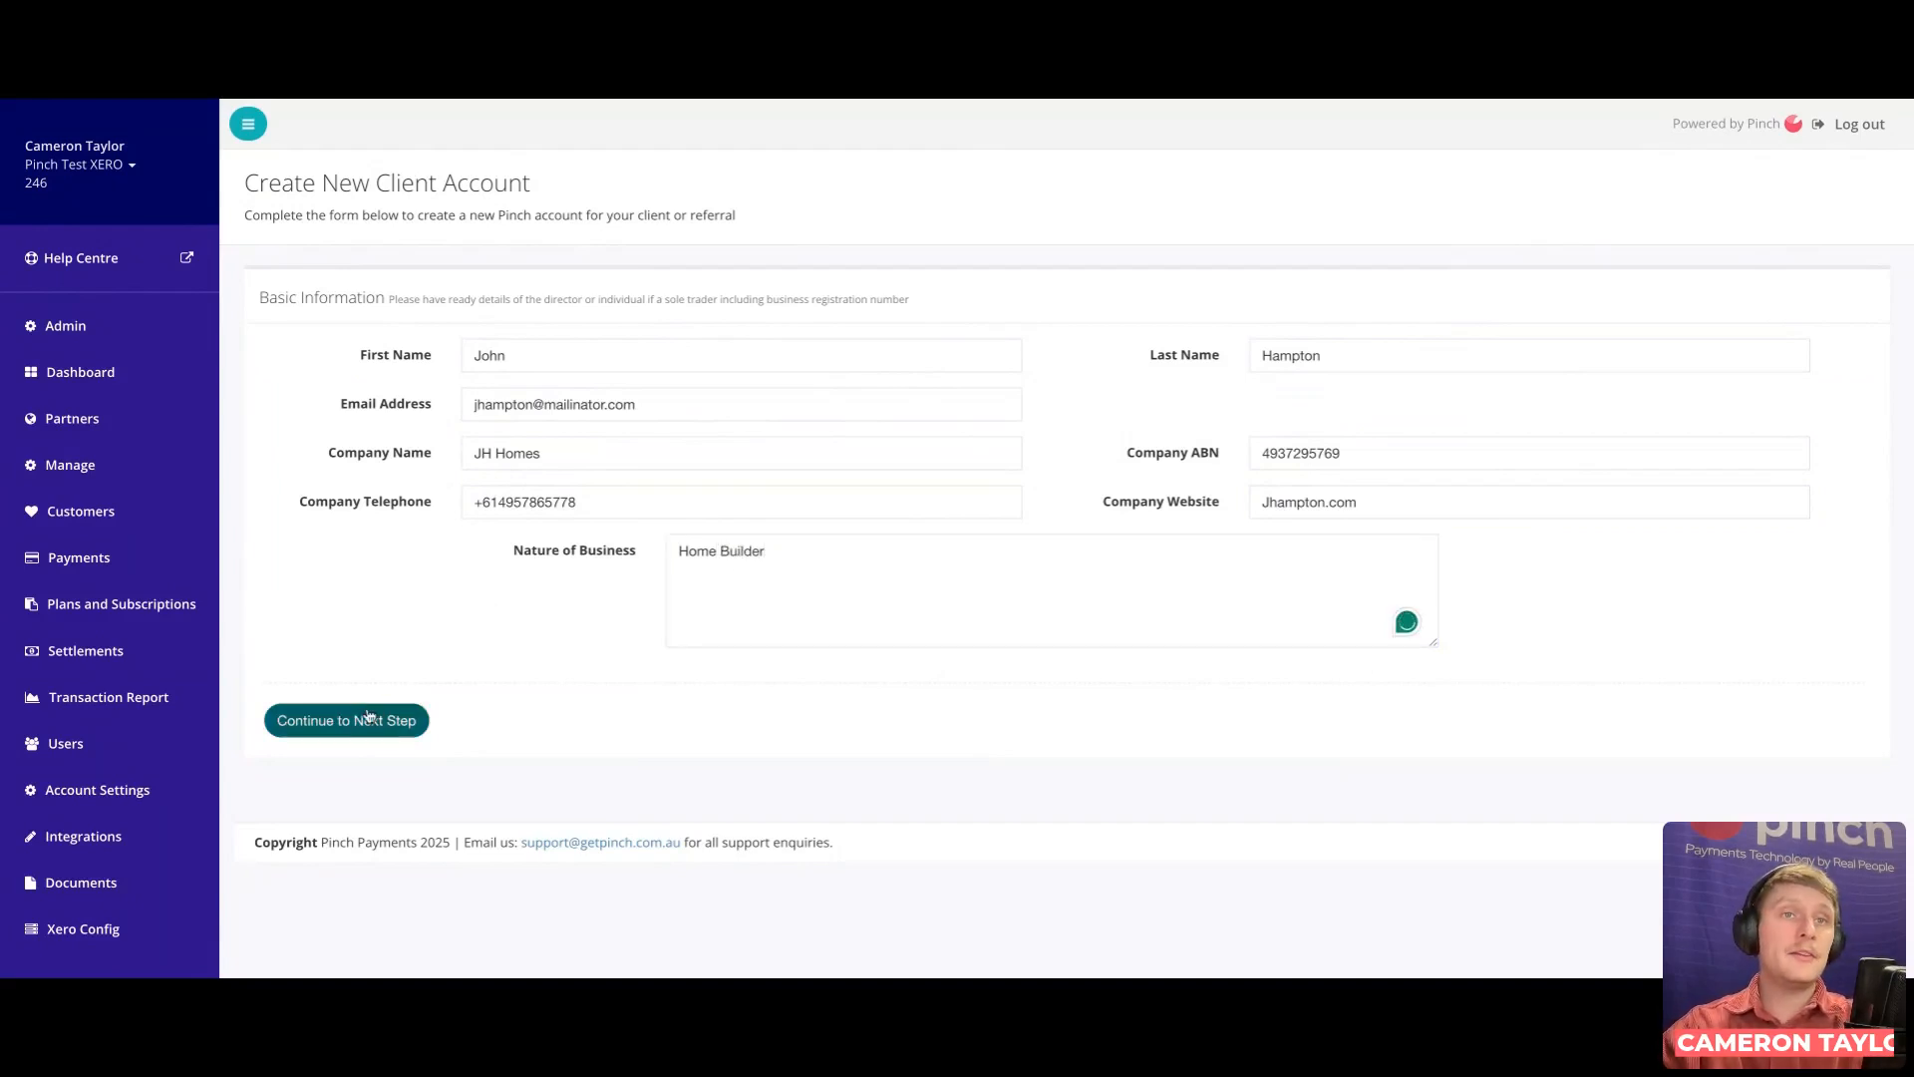
Step: Submit the JH Homes basic details to create the initial client and continue
left_click(387, 733)
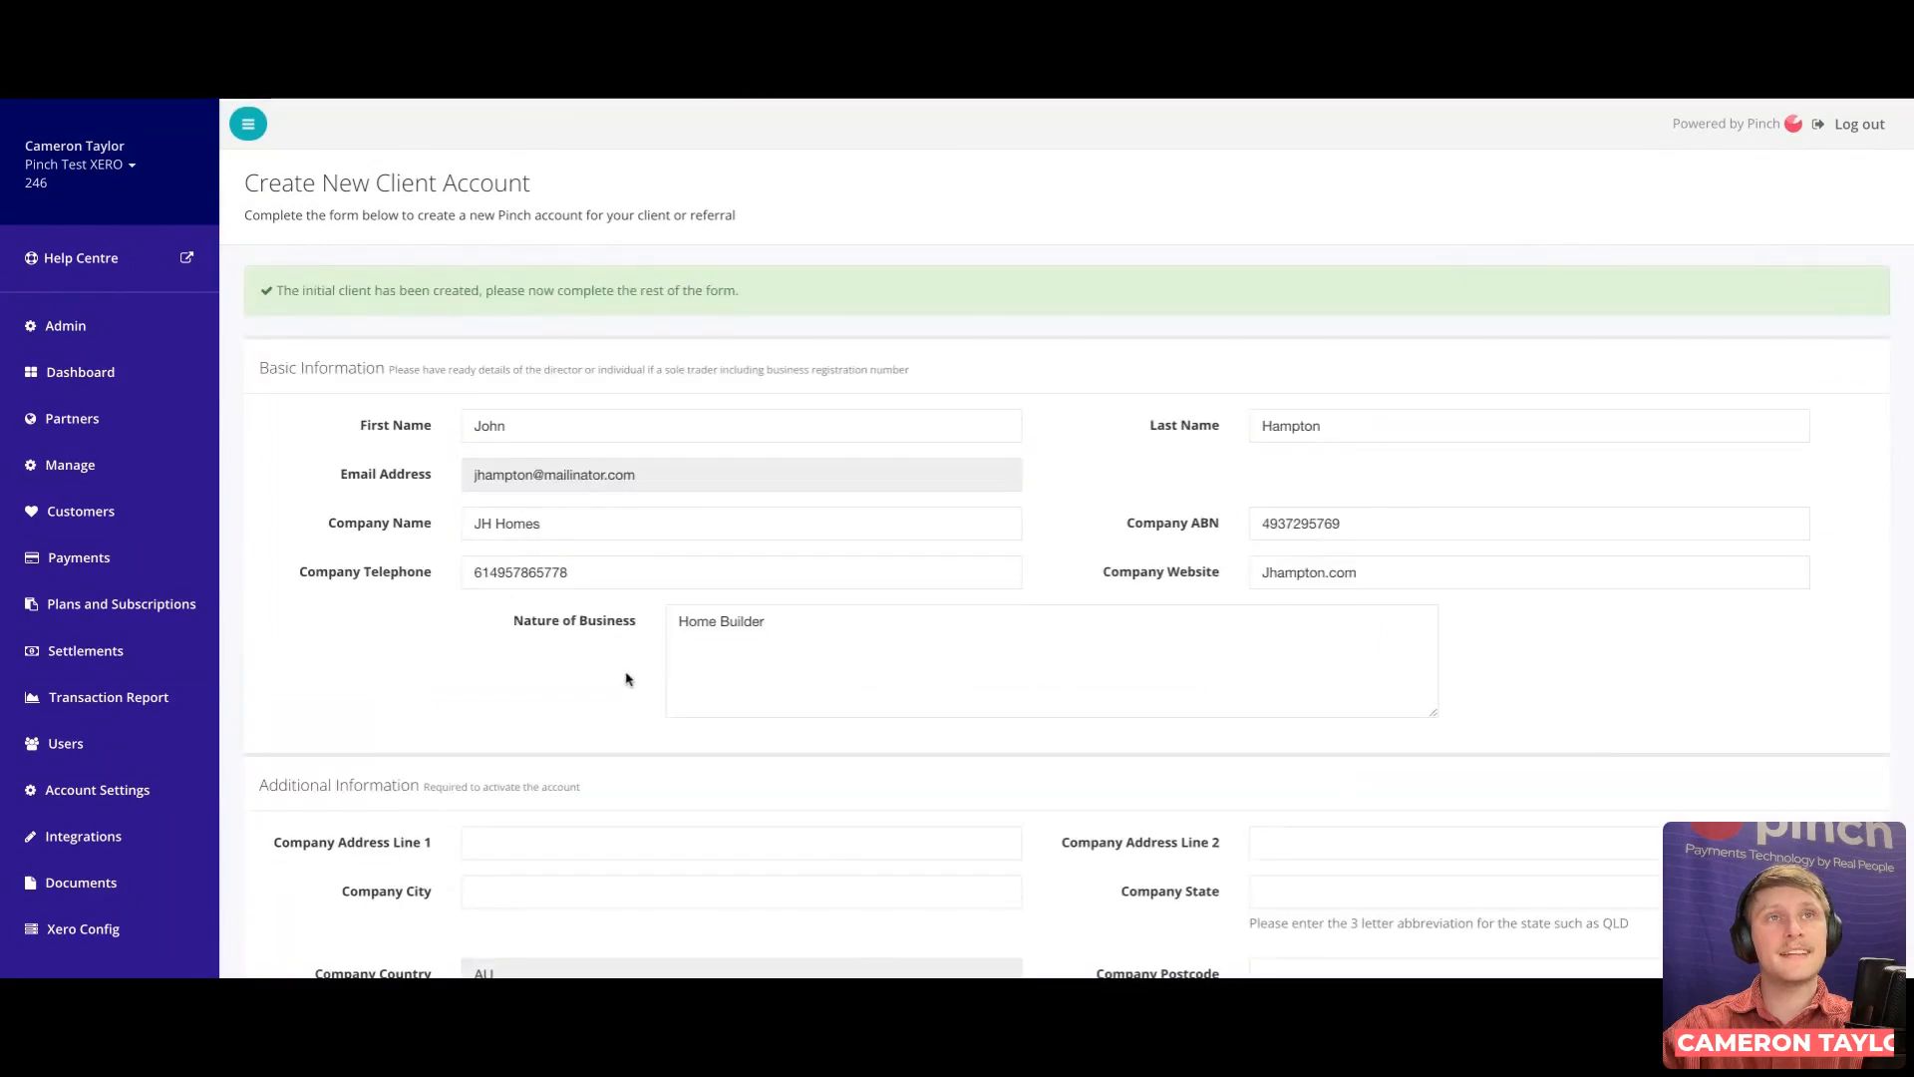
Step: Fill in the company's street address, city, state and postcode
scroll(685, 655, "down", 1)
scroll(685, 655, "down", 3)
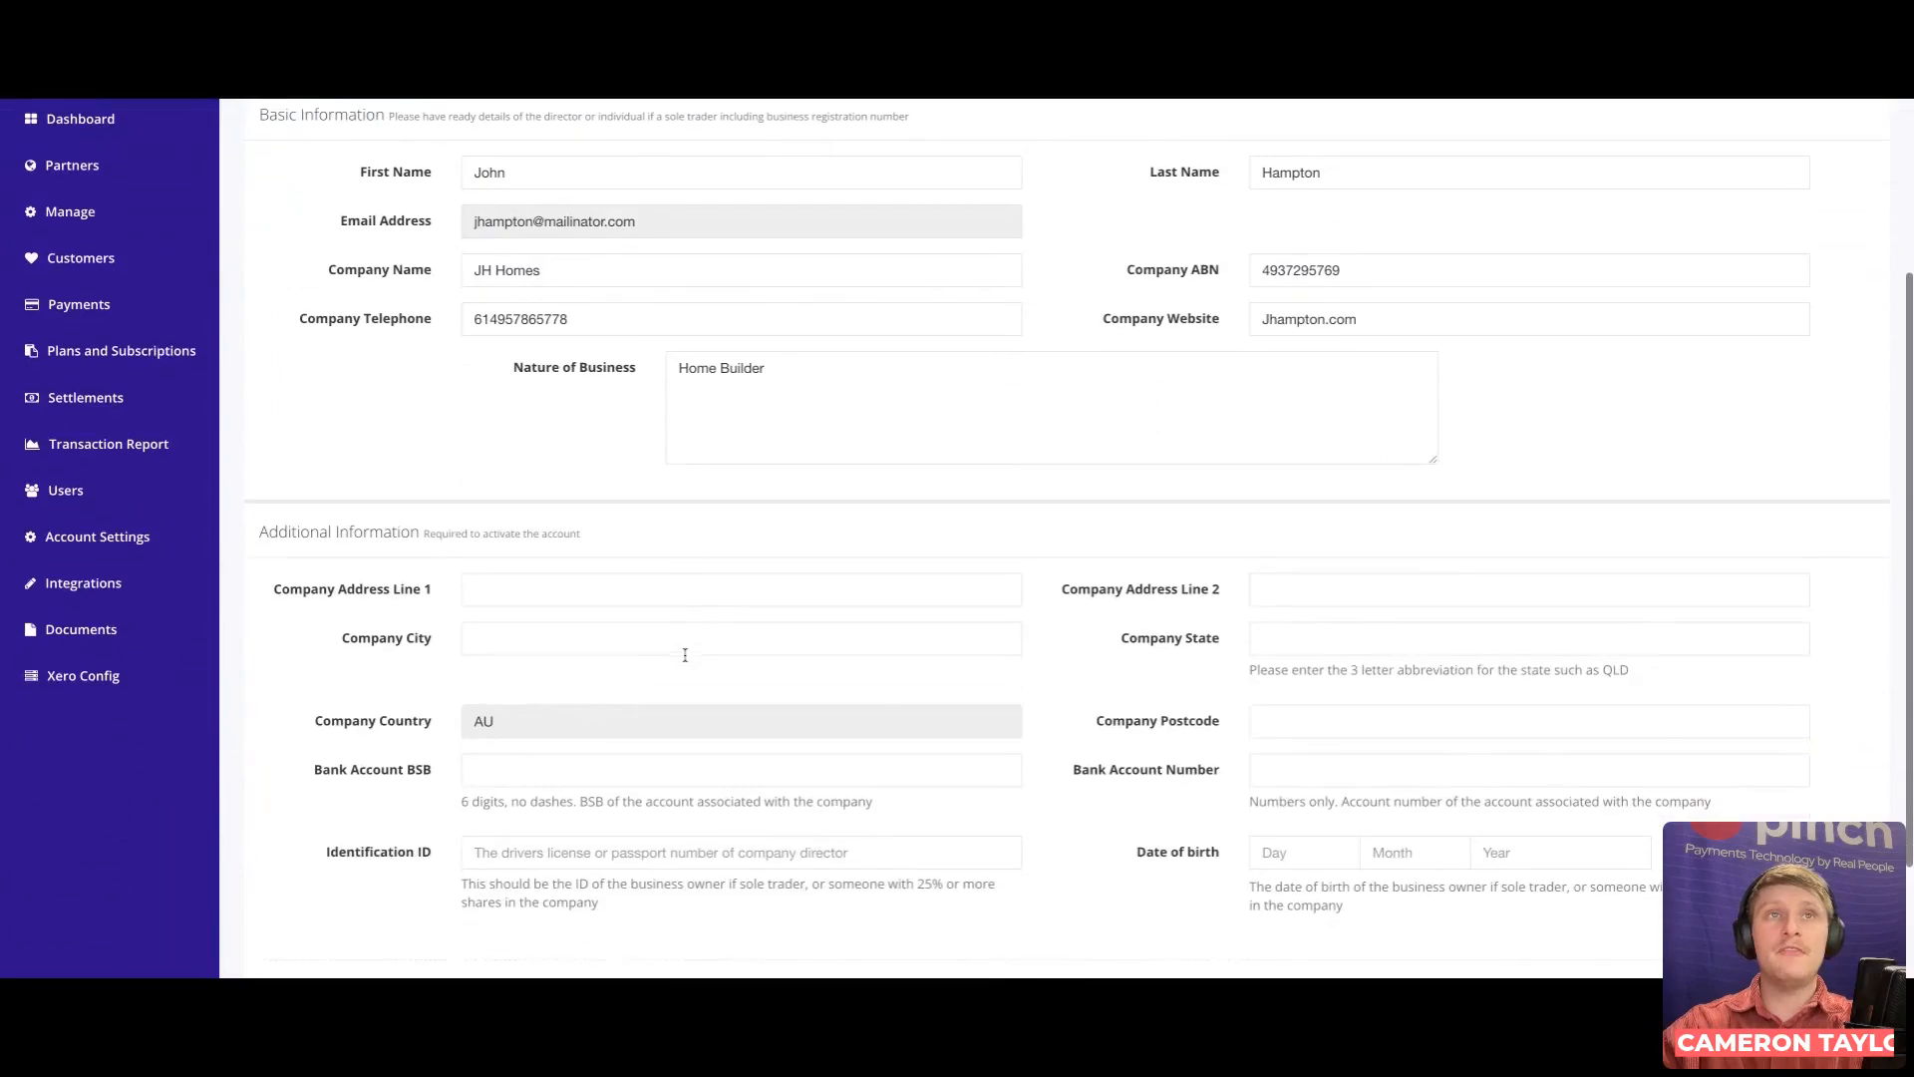
scroll(678, 513, "down", 2)
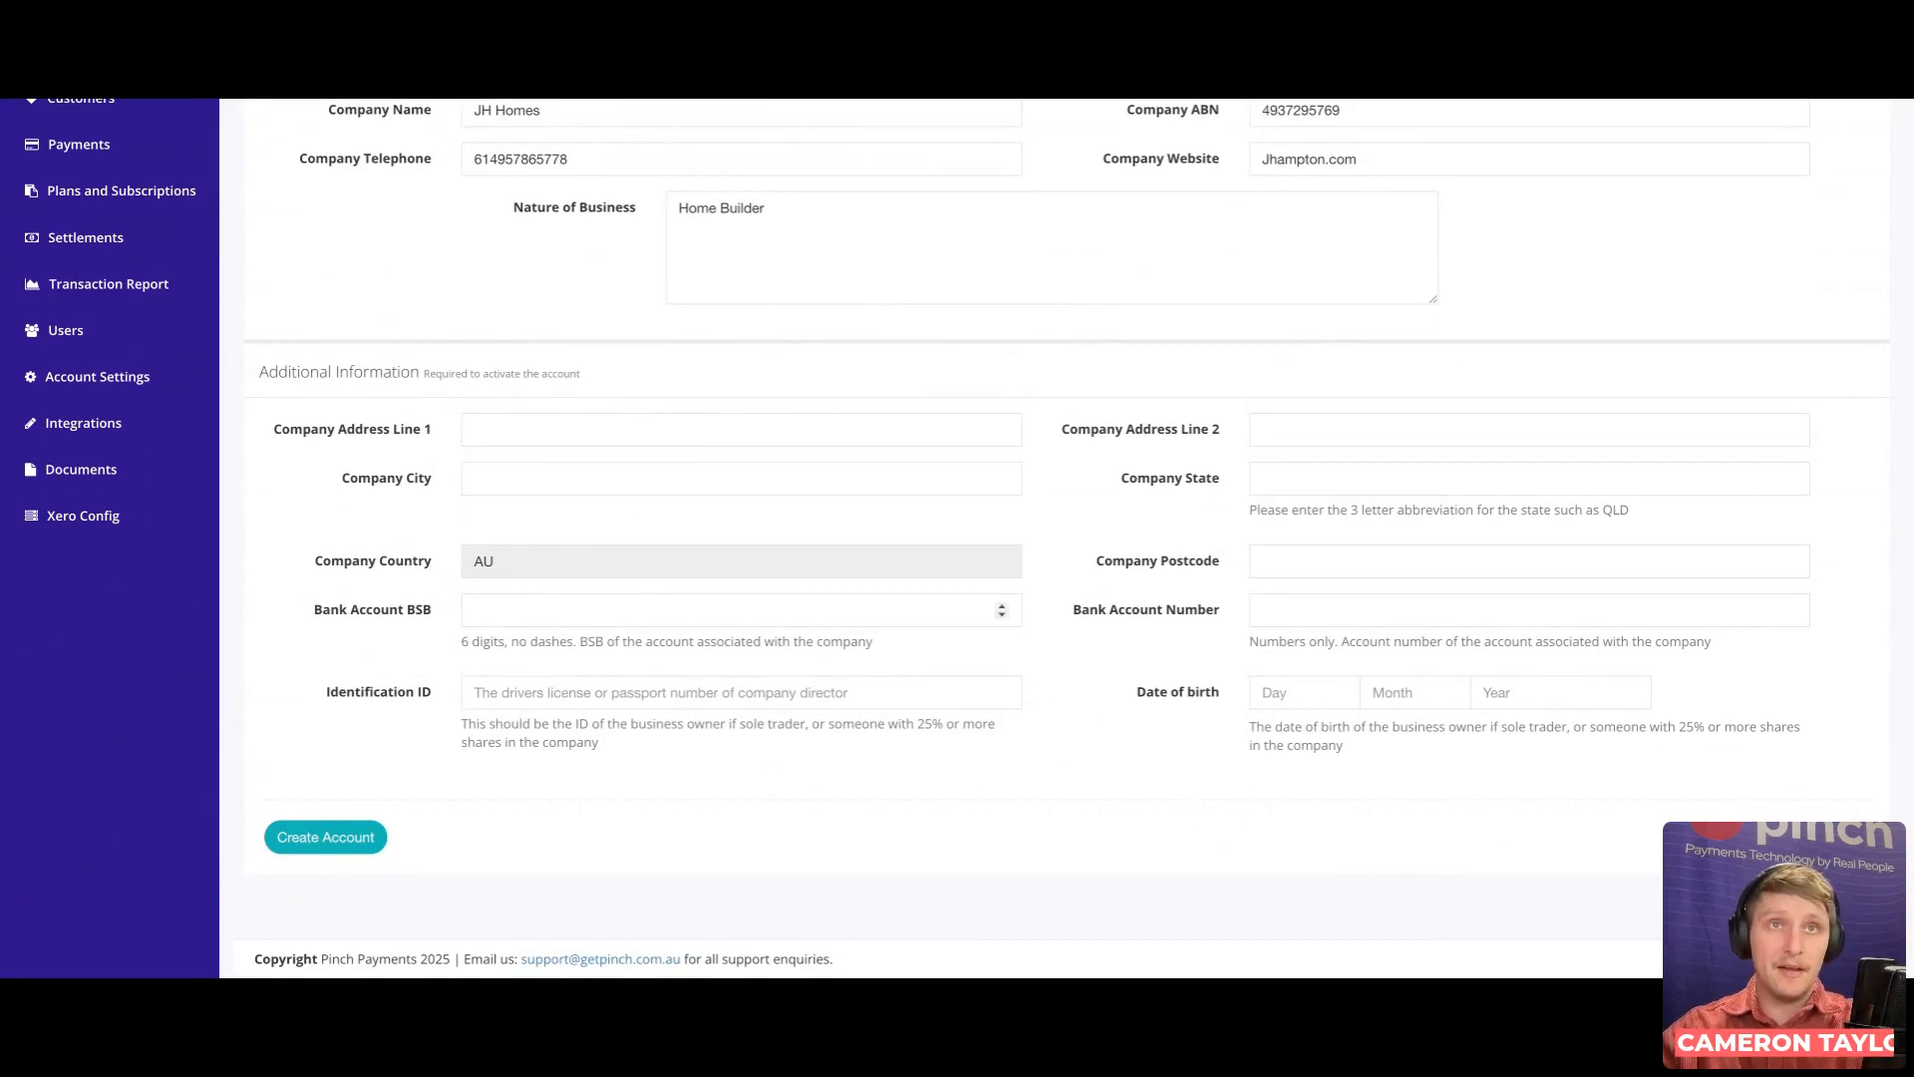
left_click(573, 430)
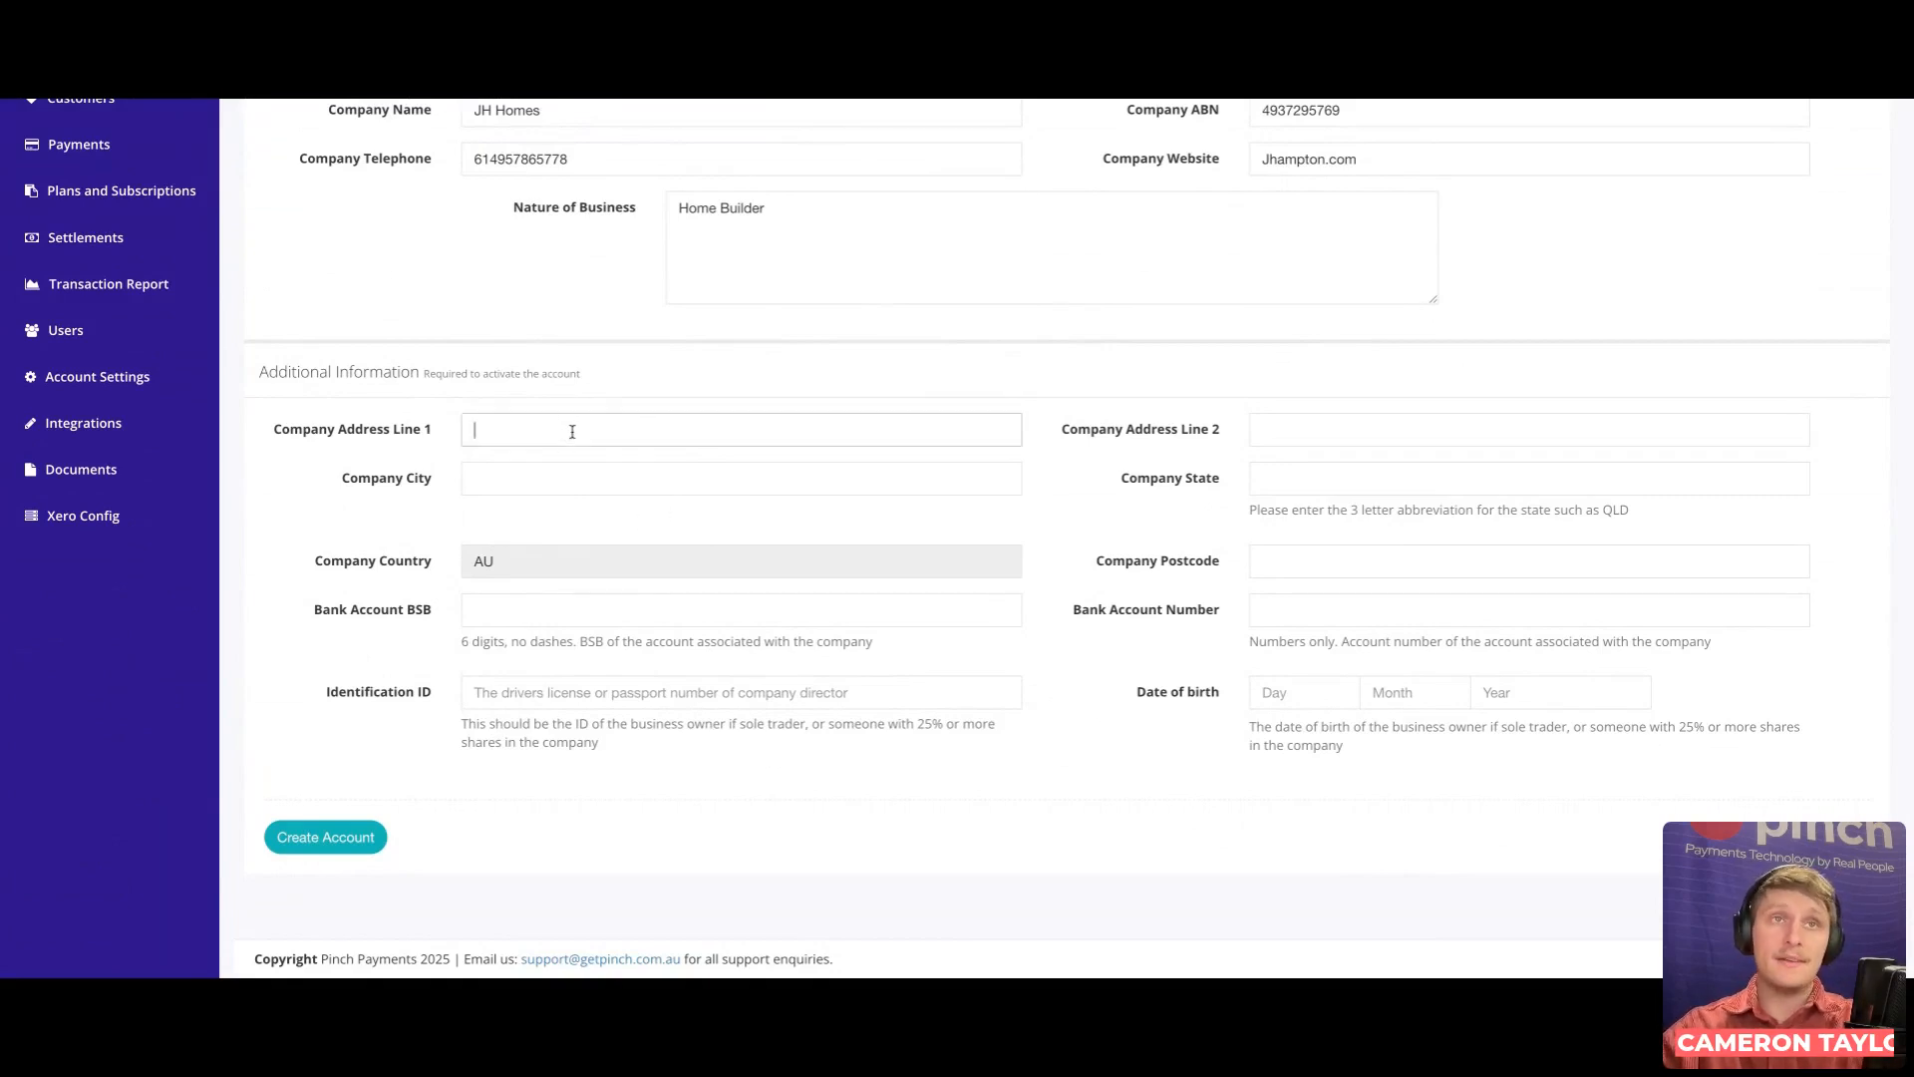
type("Smith St")
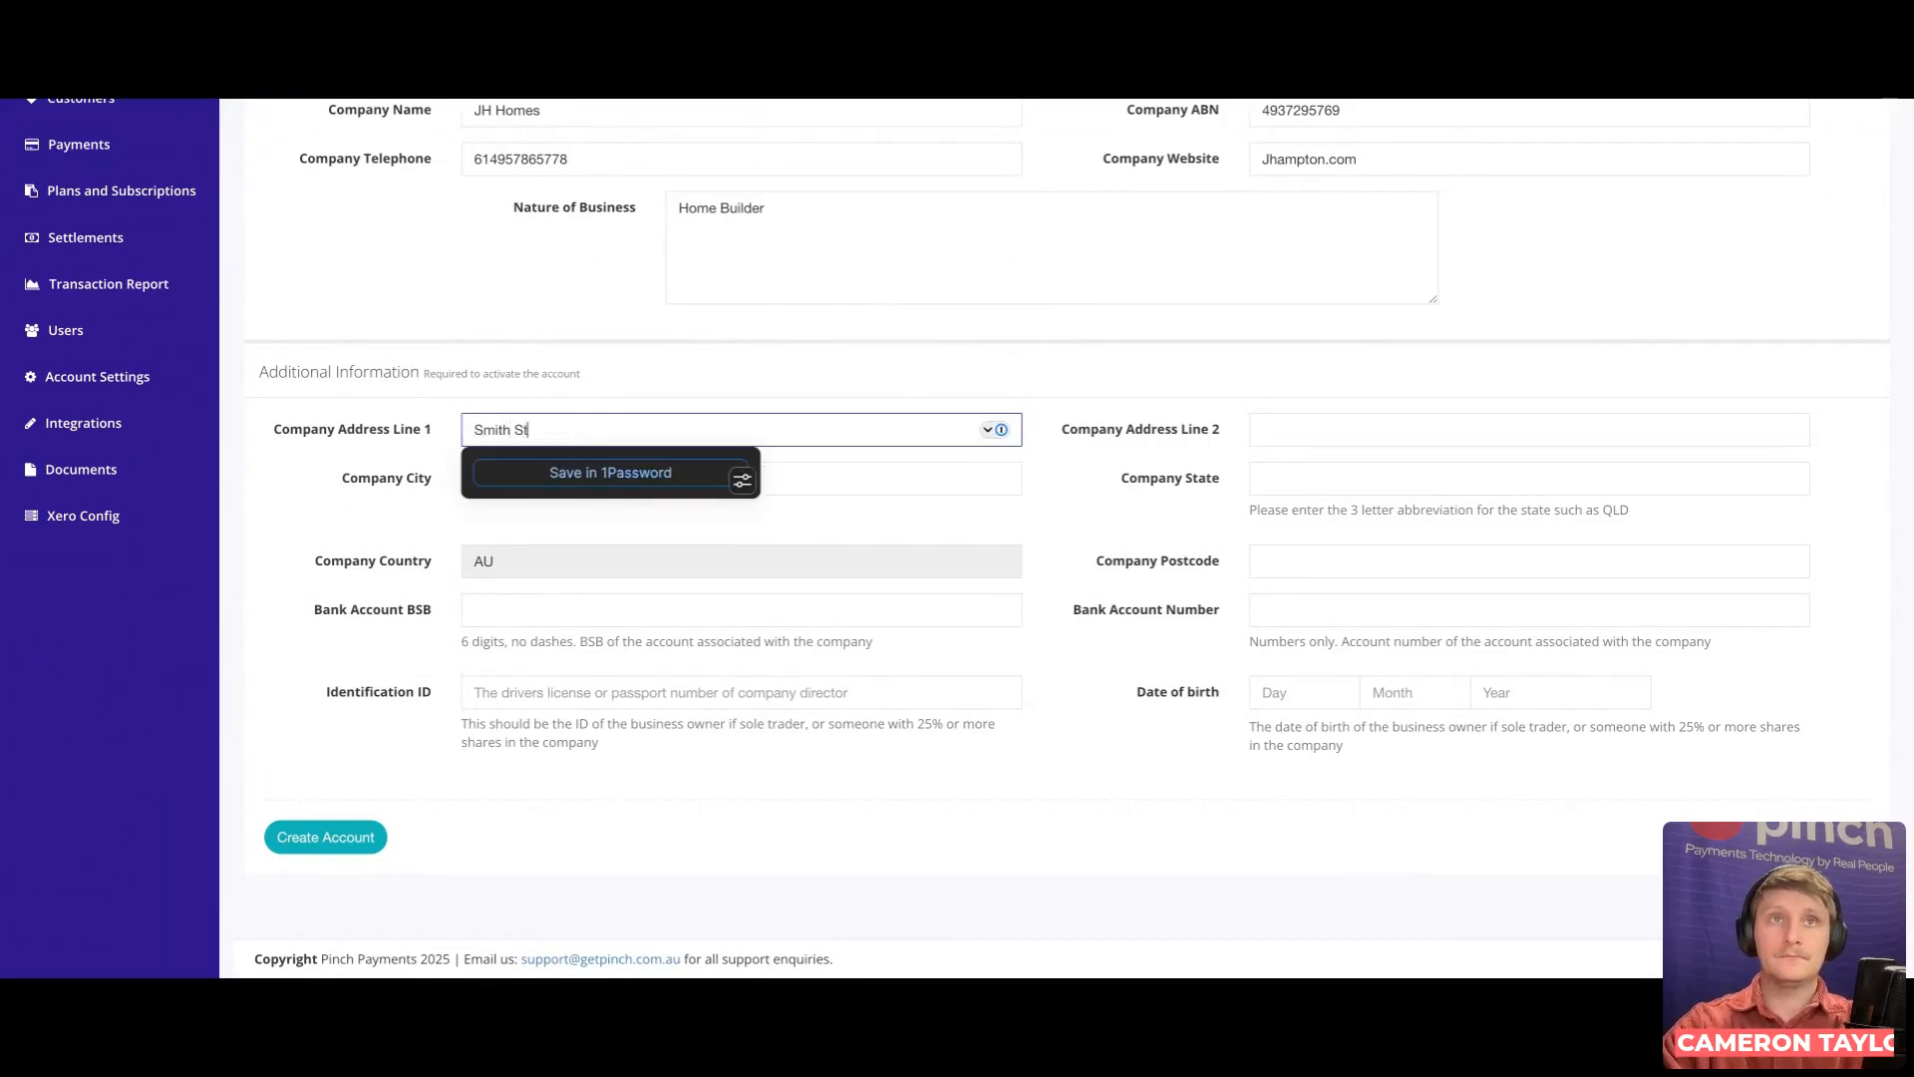
left_click(399, 483)
type("Brisbane")
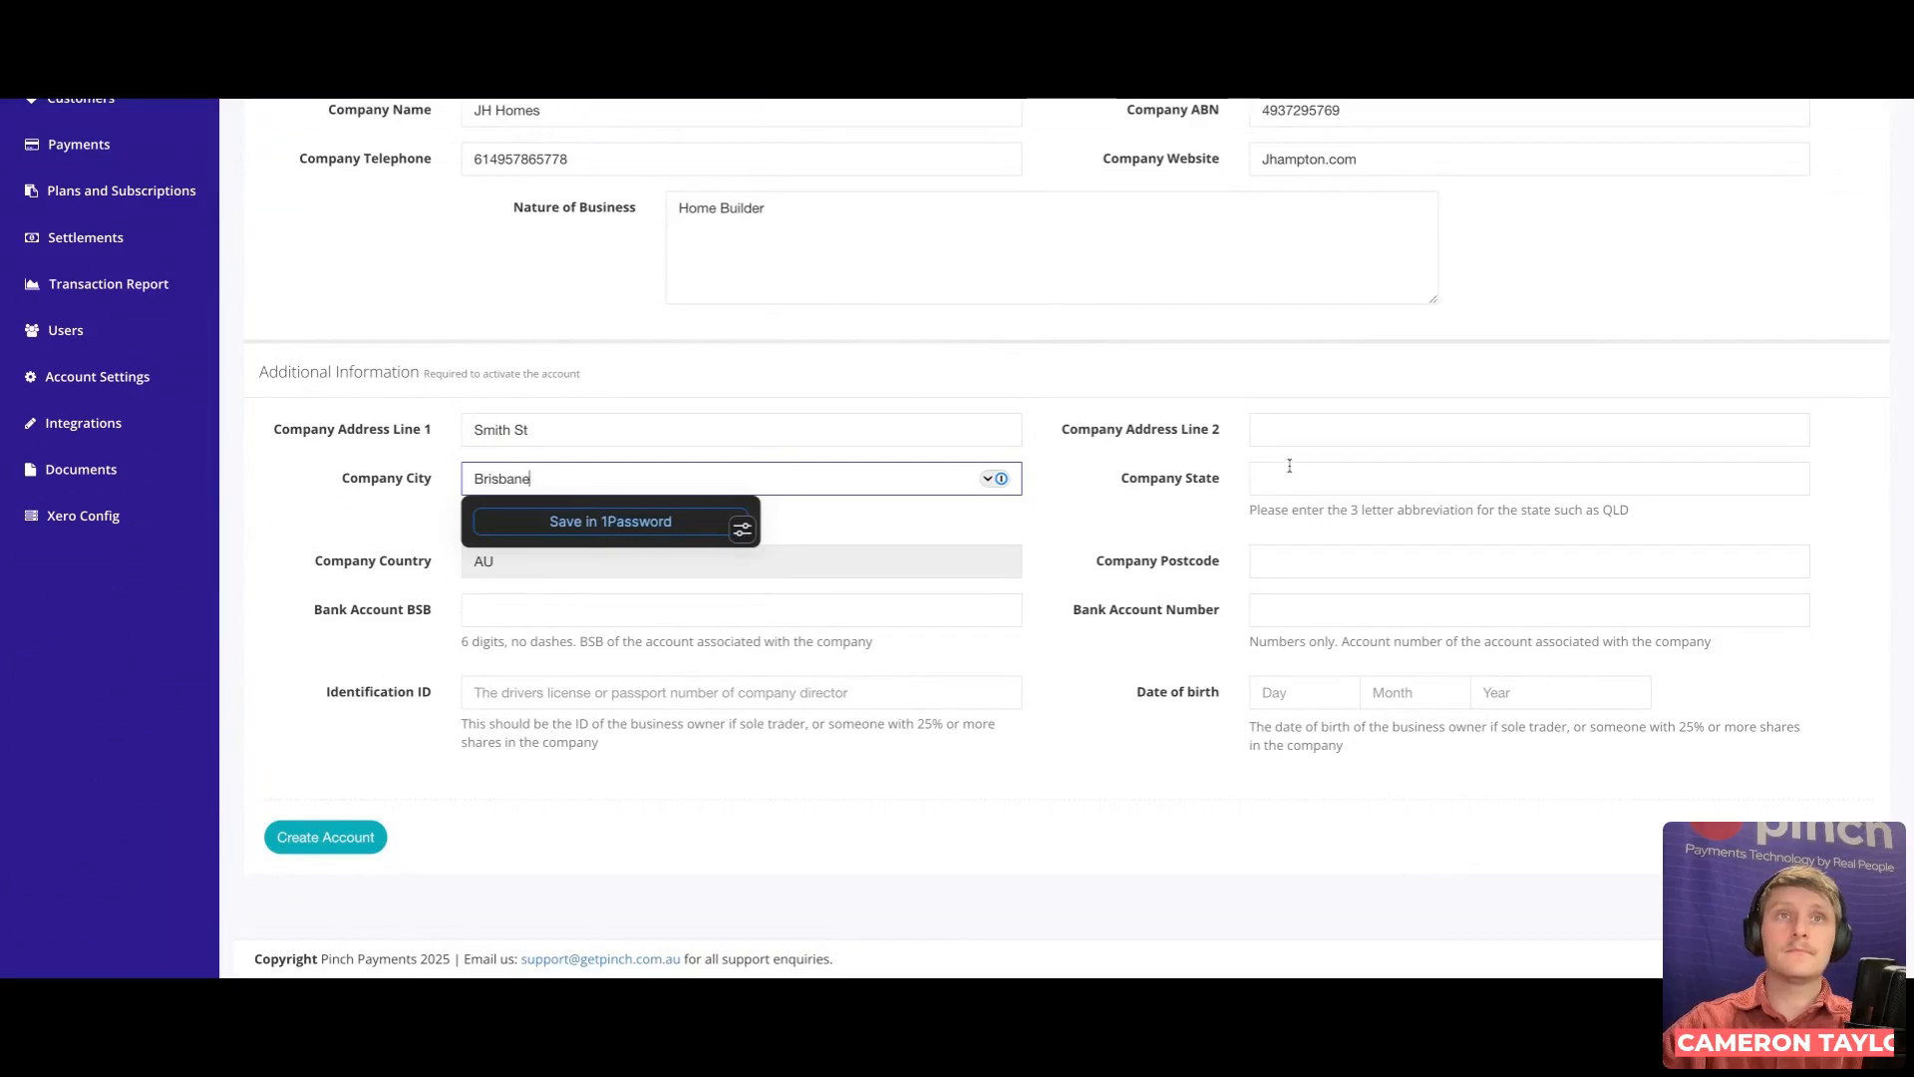
left_click(1290, 476)
type("QLD")
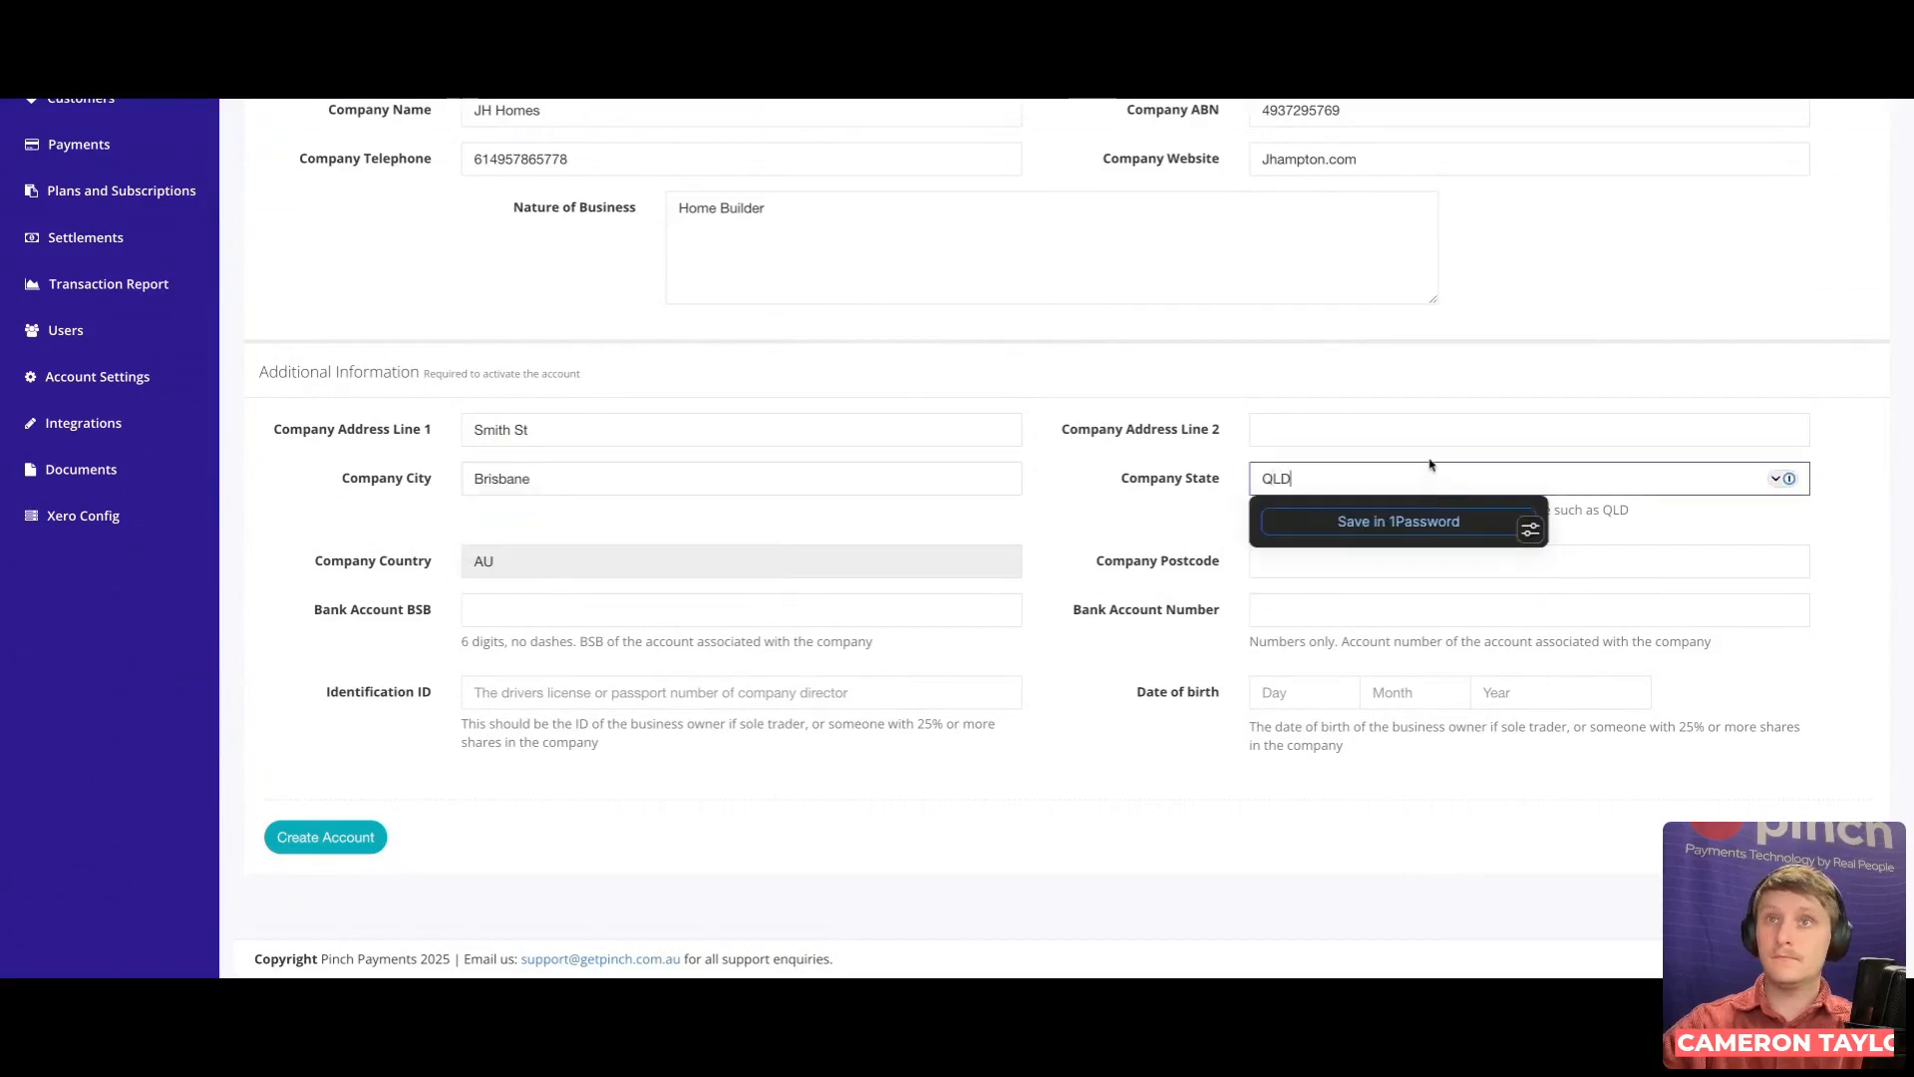
left_click(731, 477)
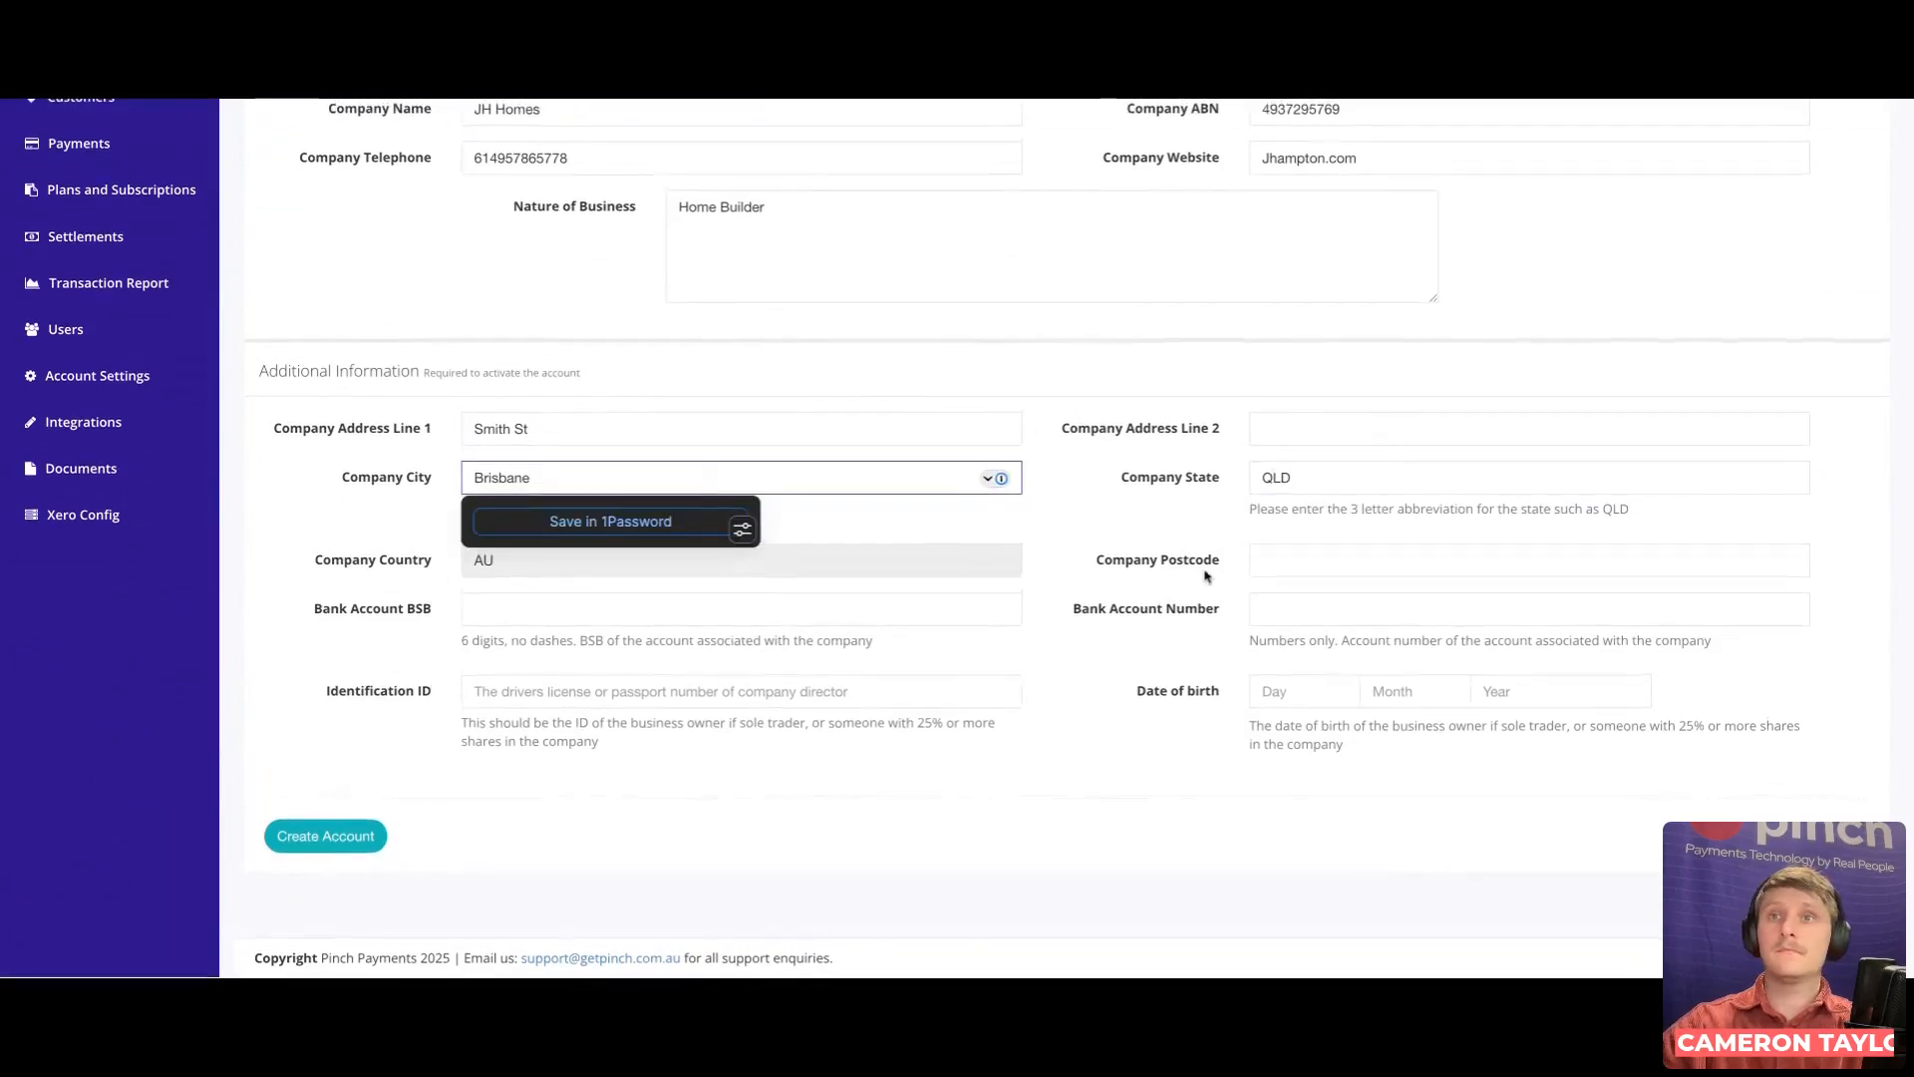
left_click(1317, 559)
type("4000")
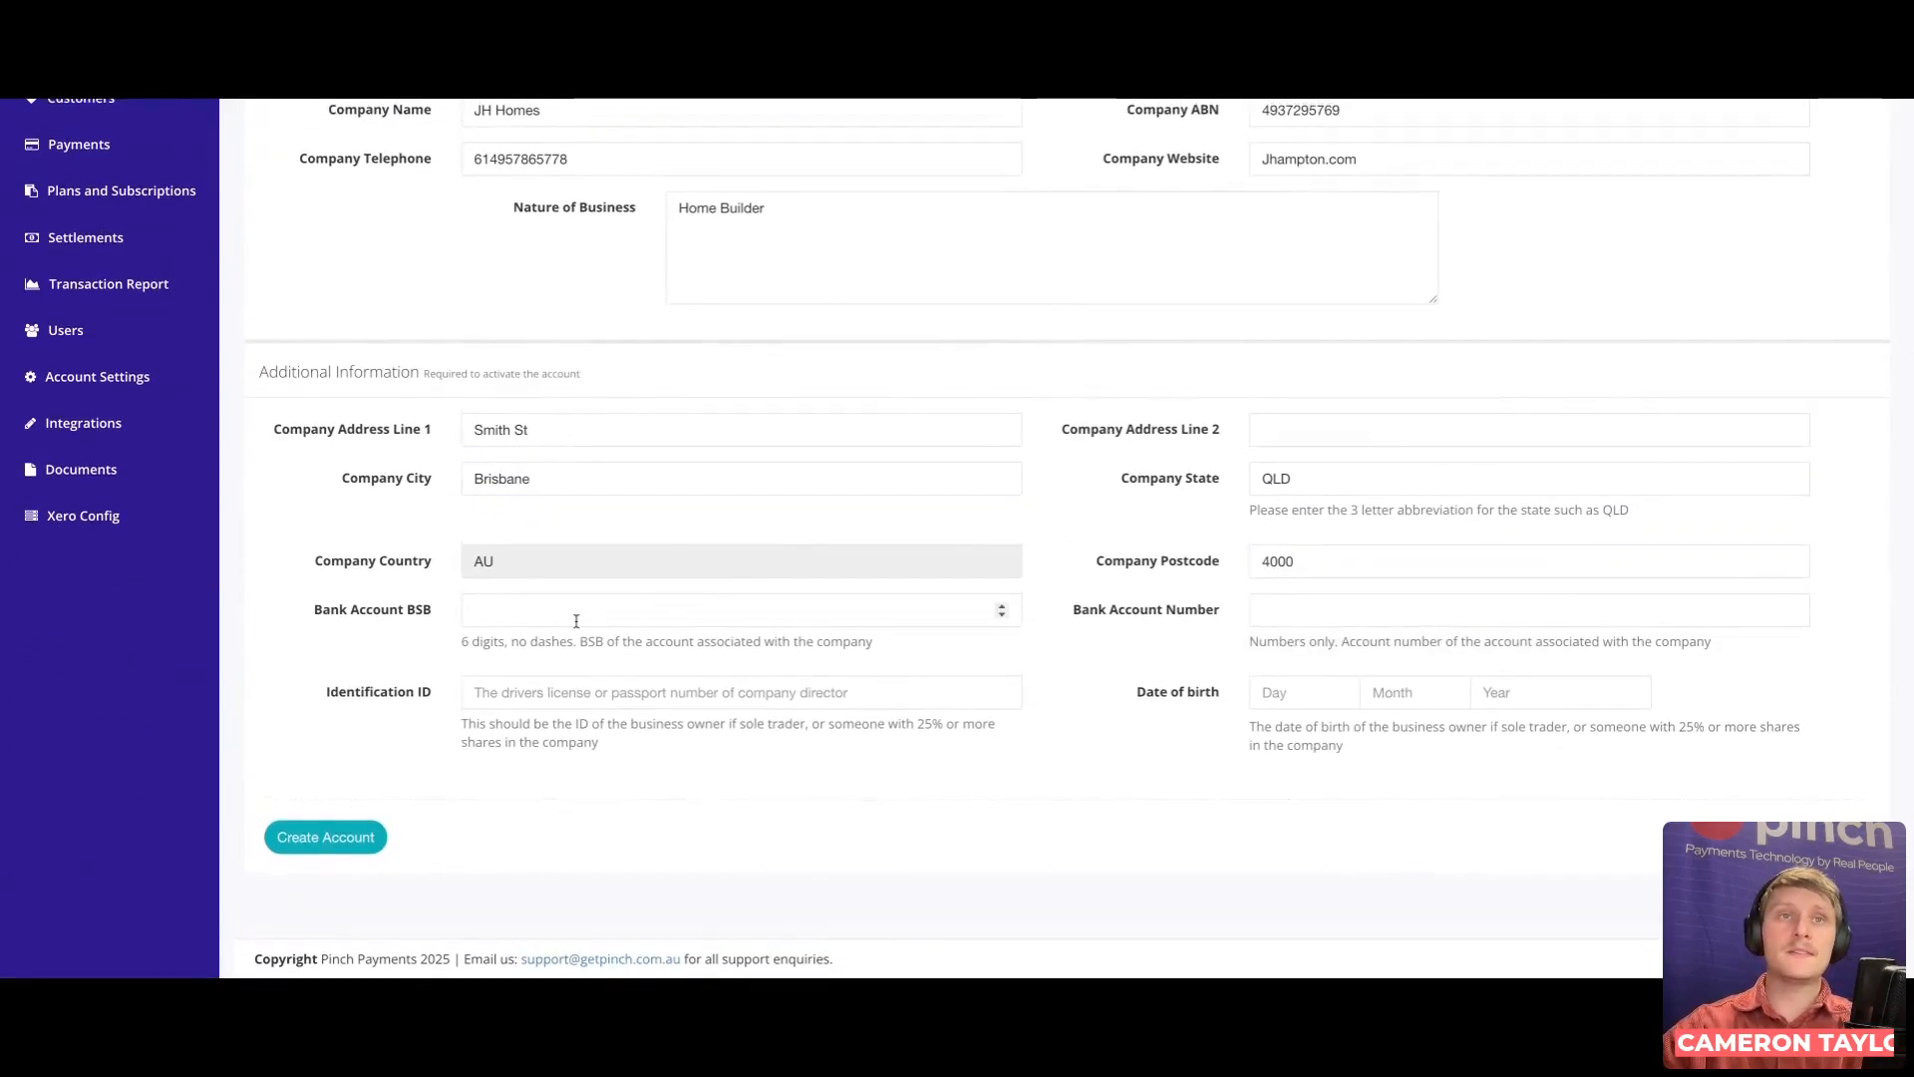
Step: Enter the bank account BSB, bank account number and the director's identification ID
left_click(576, 620)
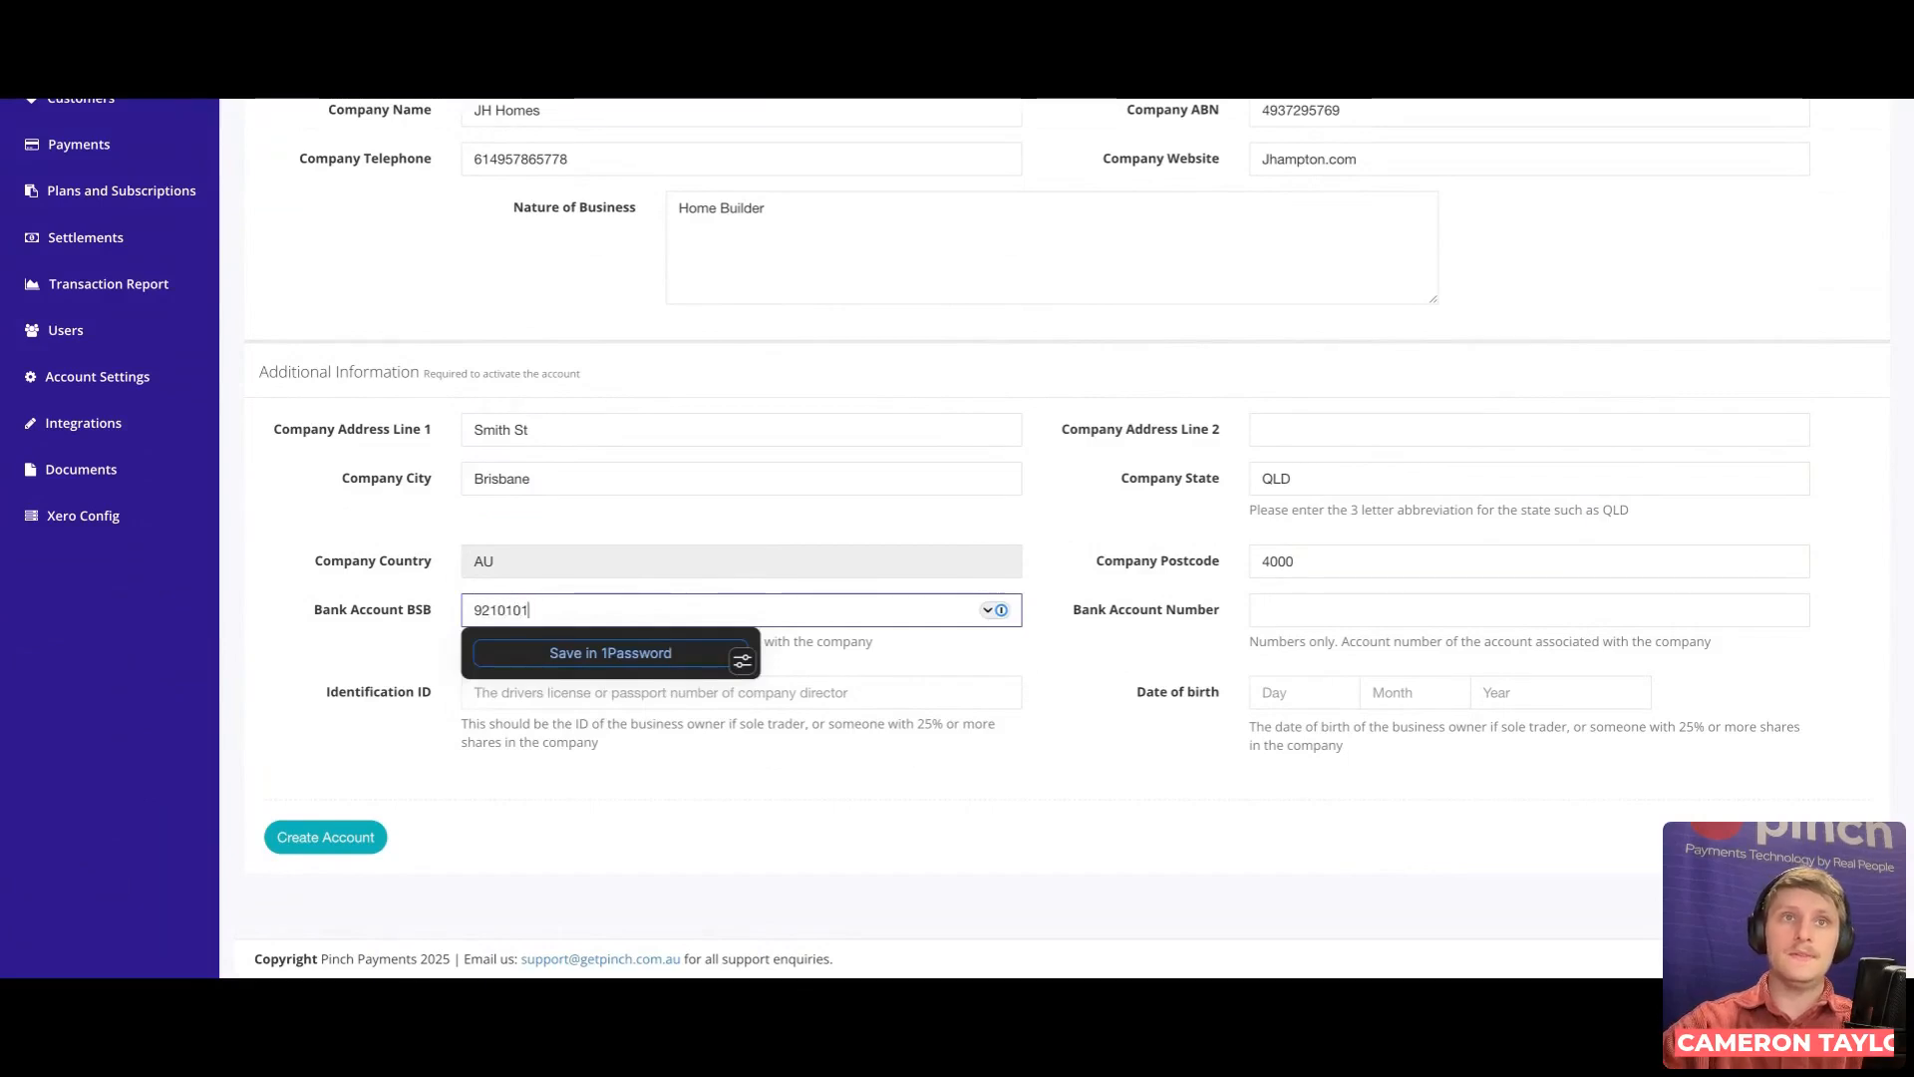
left_click(1417, 611)
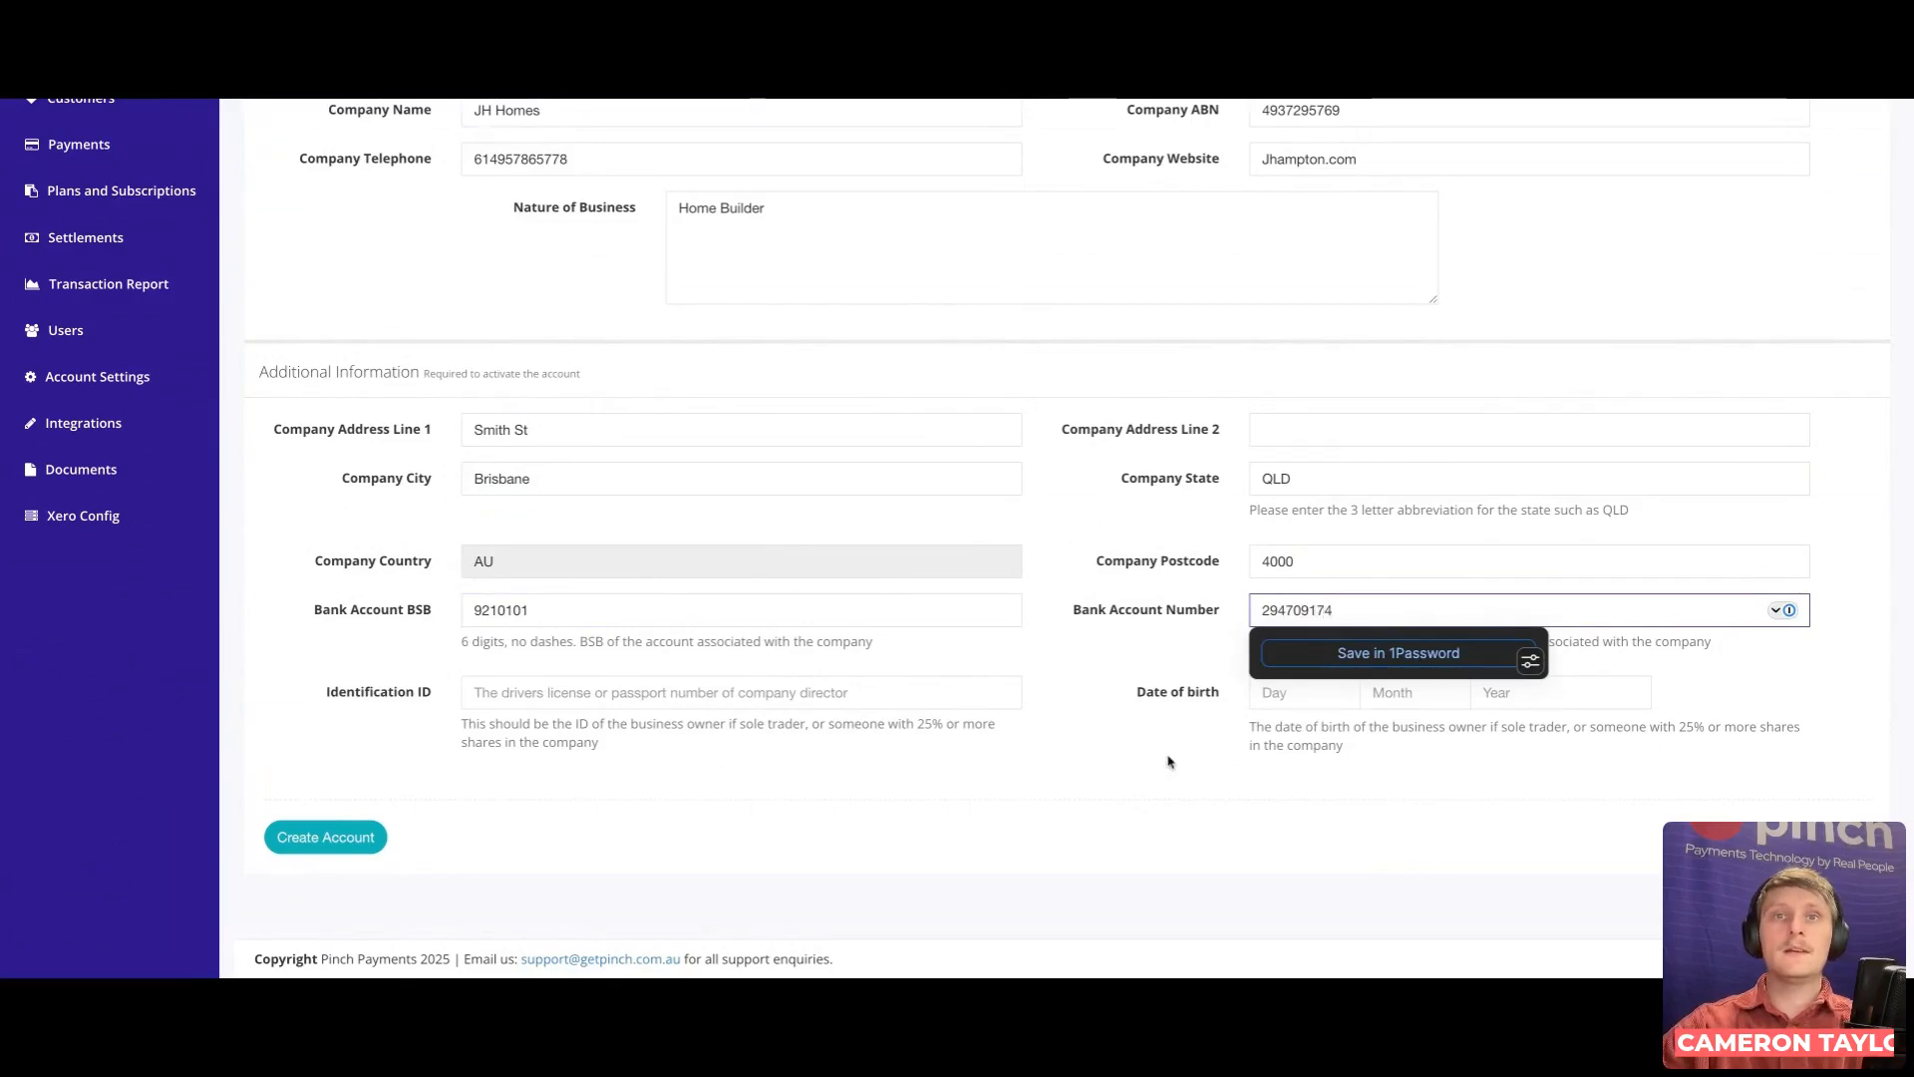
left_click(1169, 762)
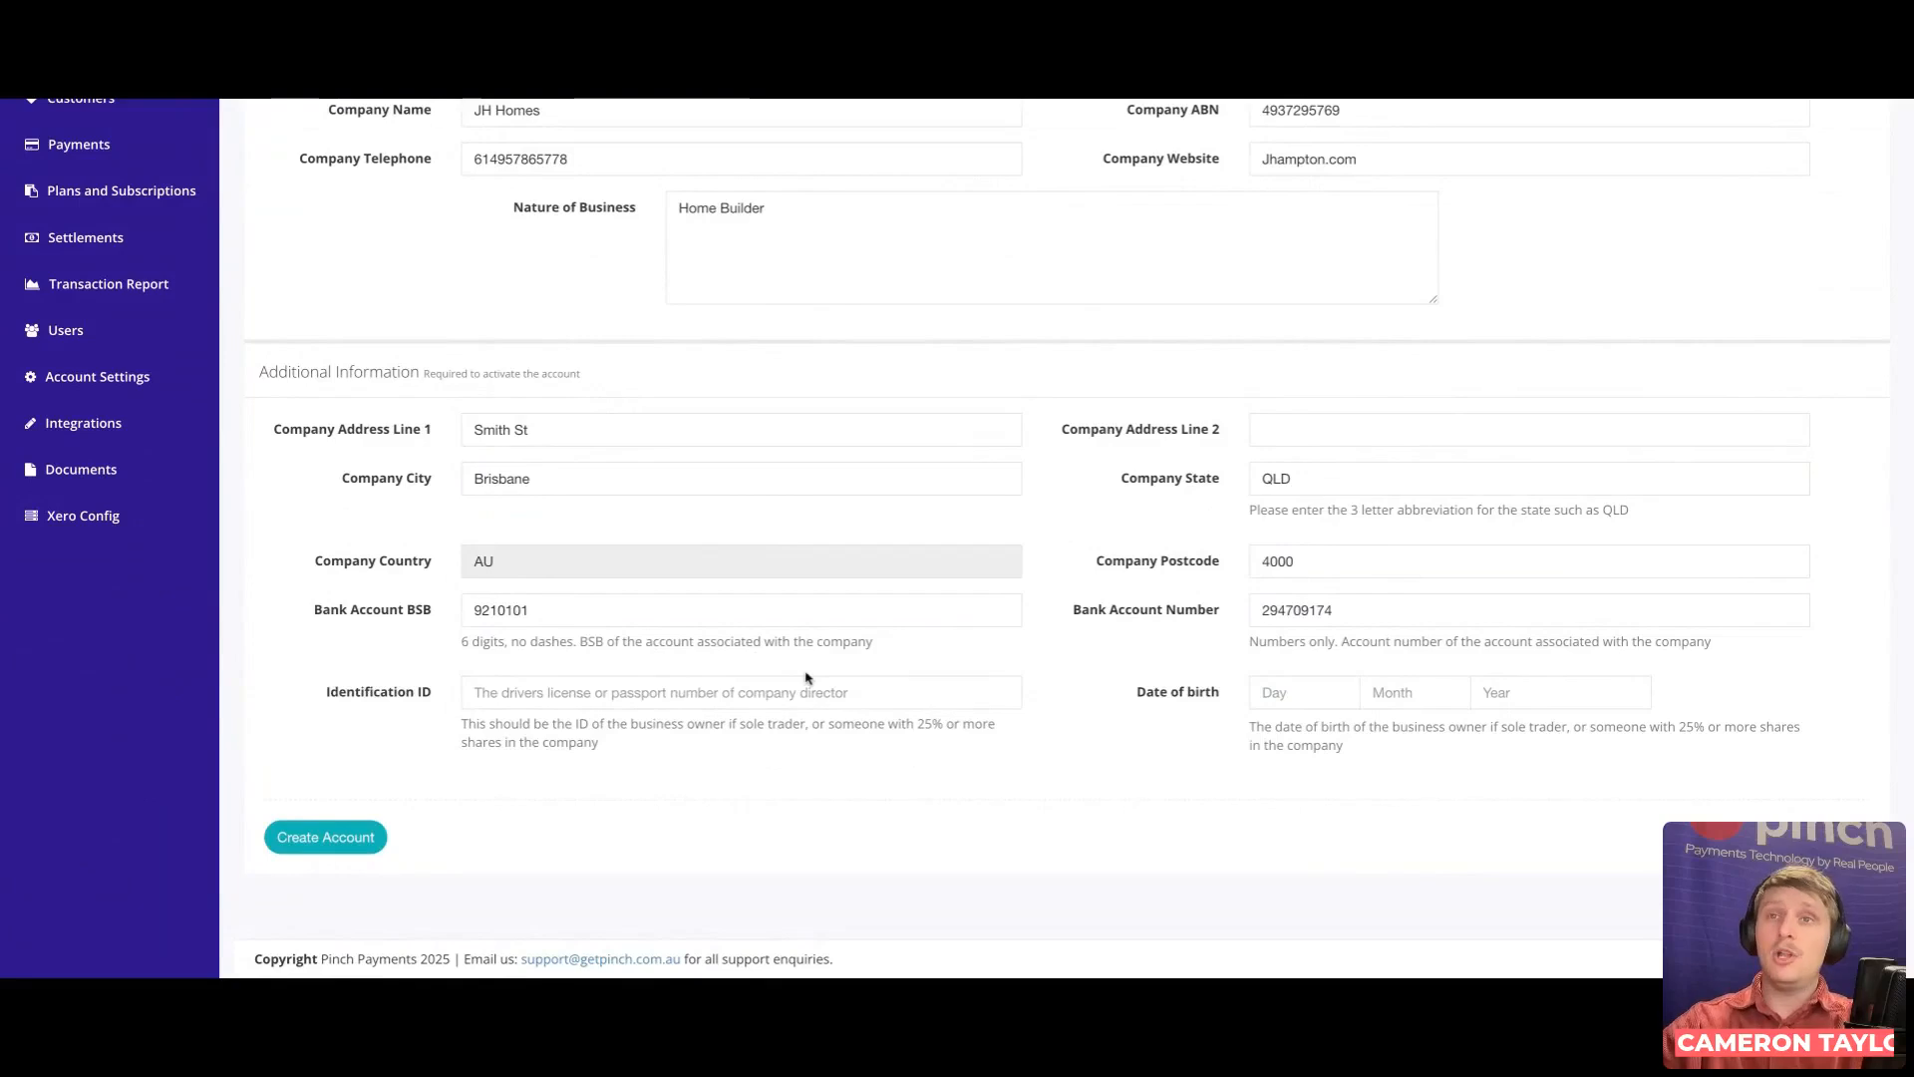
left_click(587, 690)
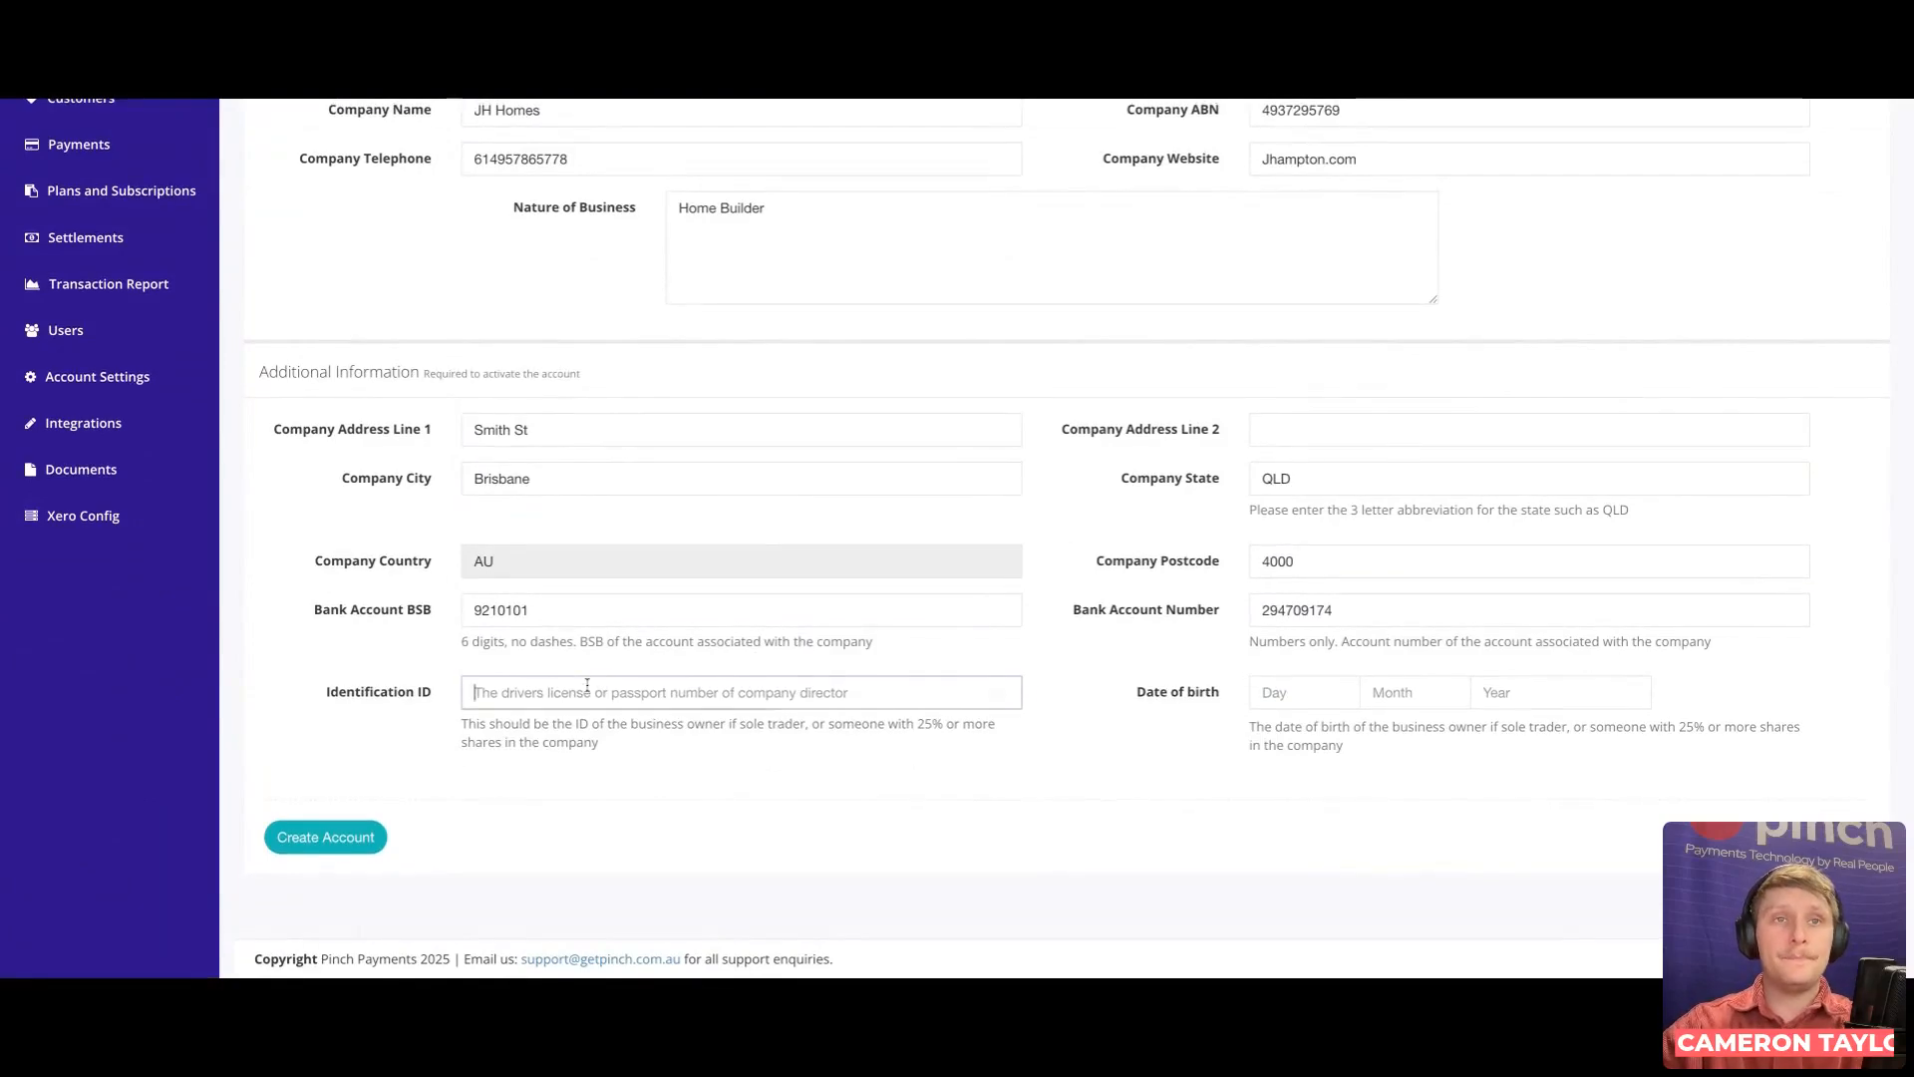
type("••••••••••••••••")
left_click(978, 816)
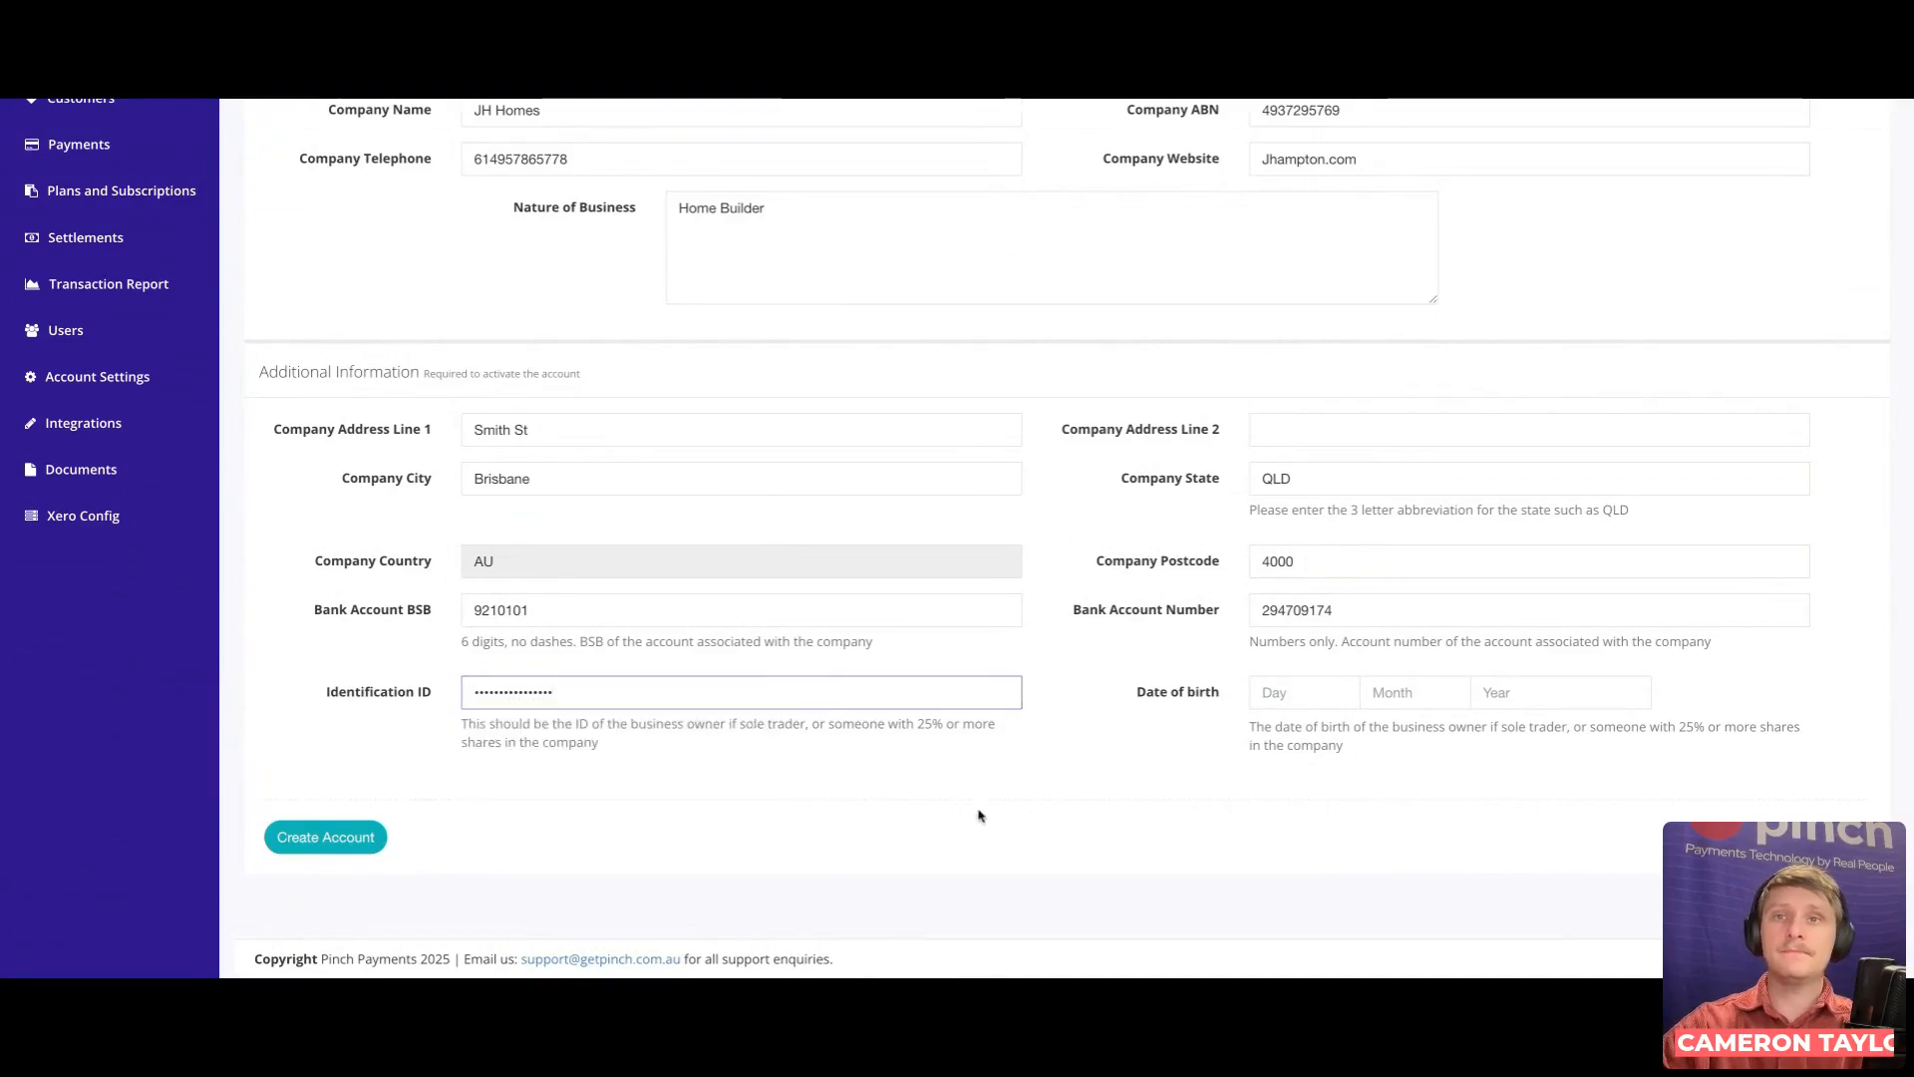
Step: Enter the director's date of birth in the Day, Month and Year fields
left_click(1308, 695)
type("03")
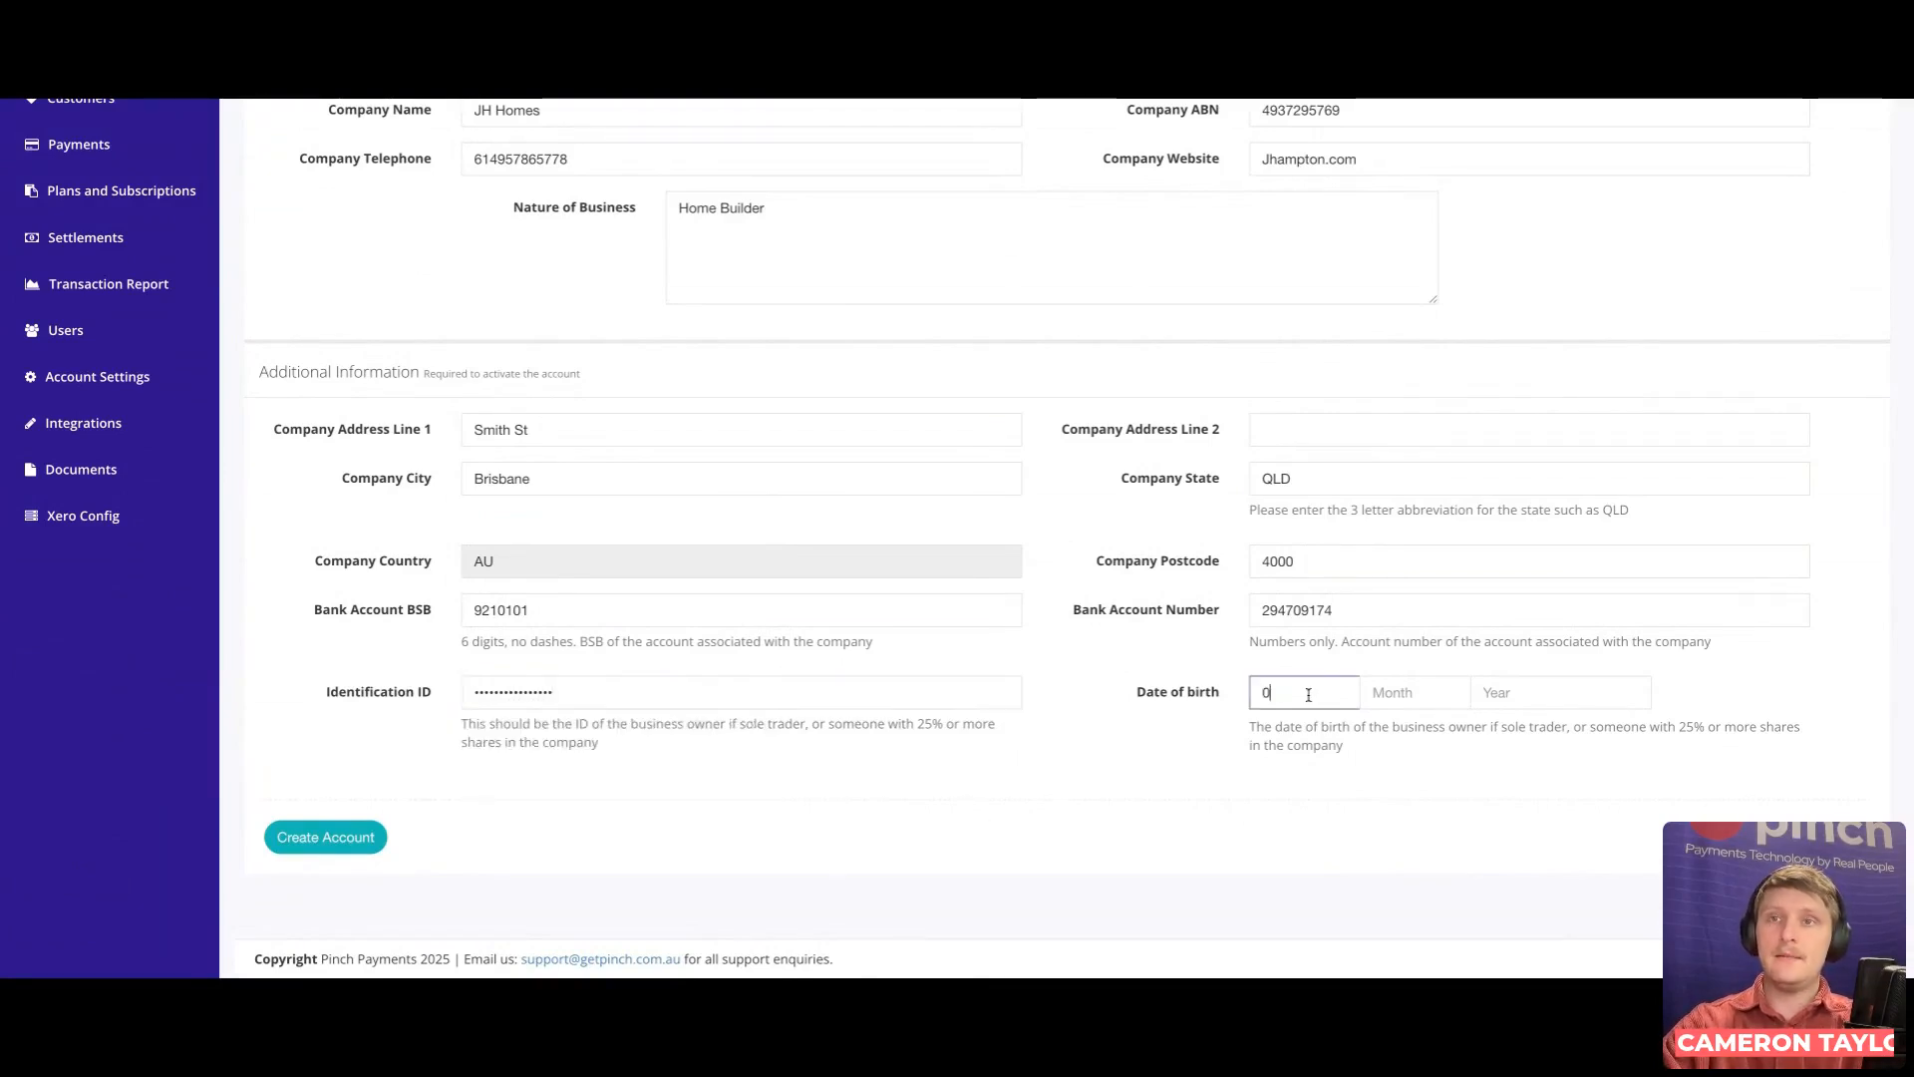
left_click(1409, 704)
type("83")
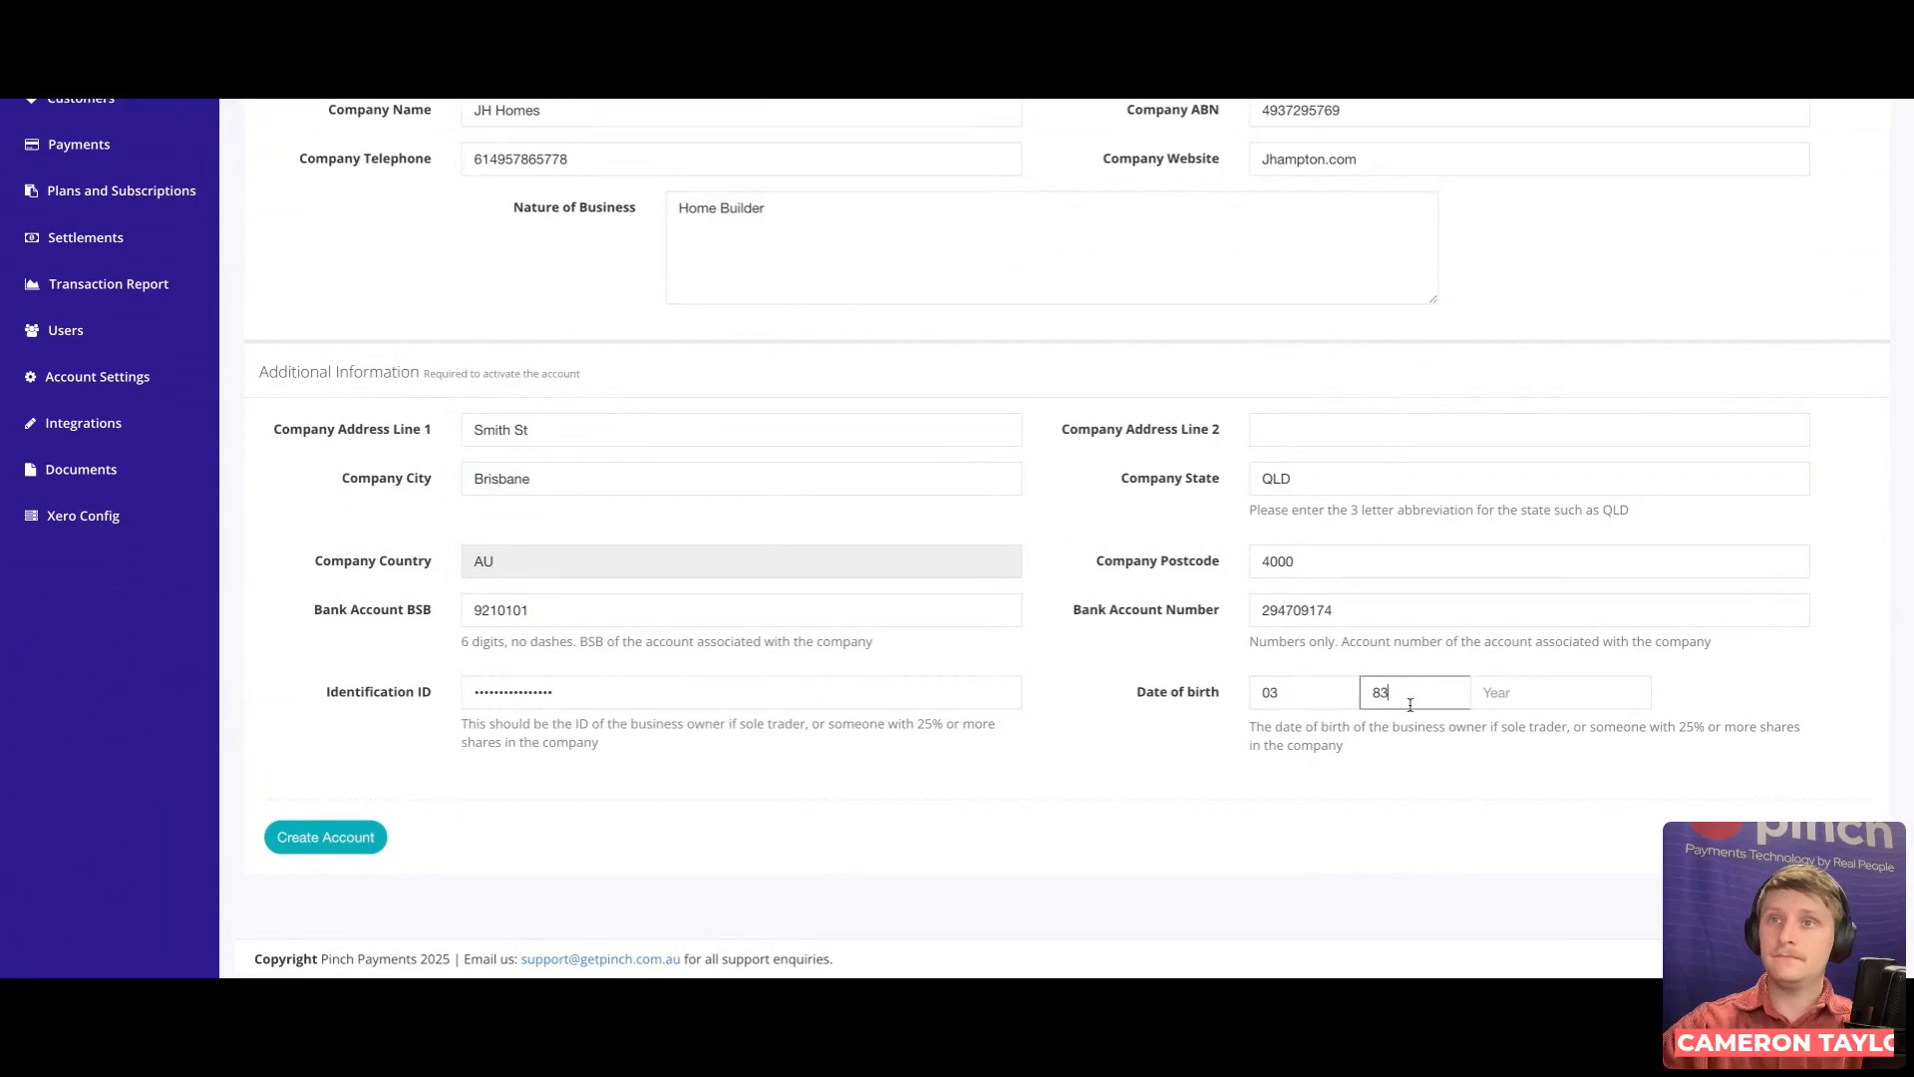
key("BackSpace")
type("08")
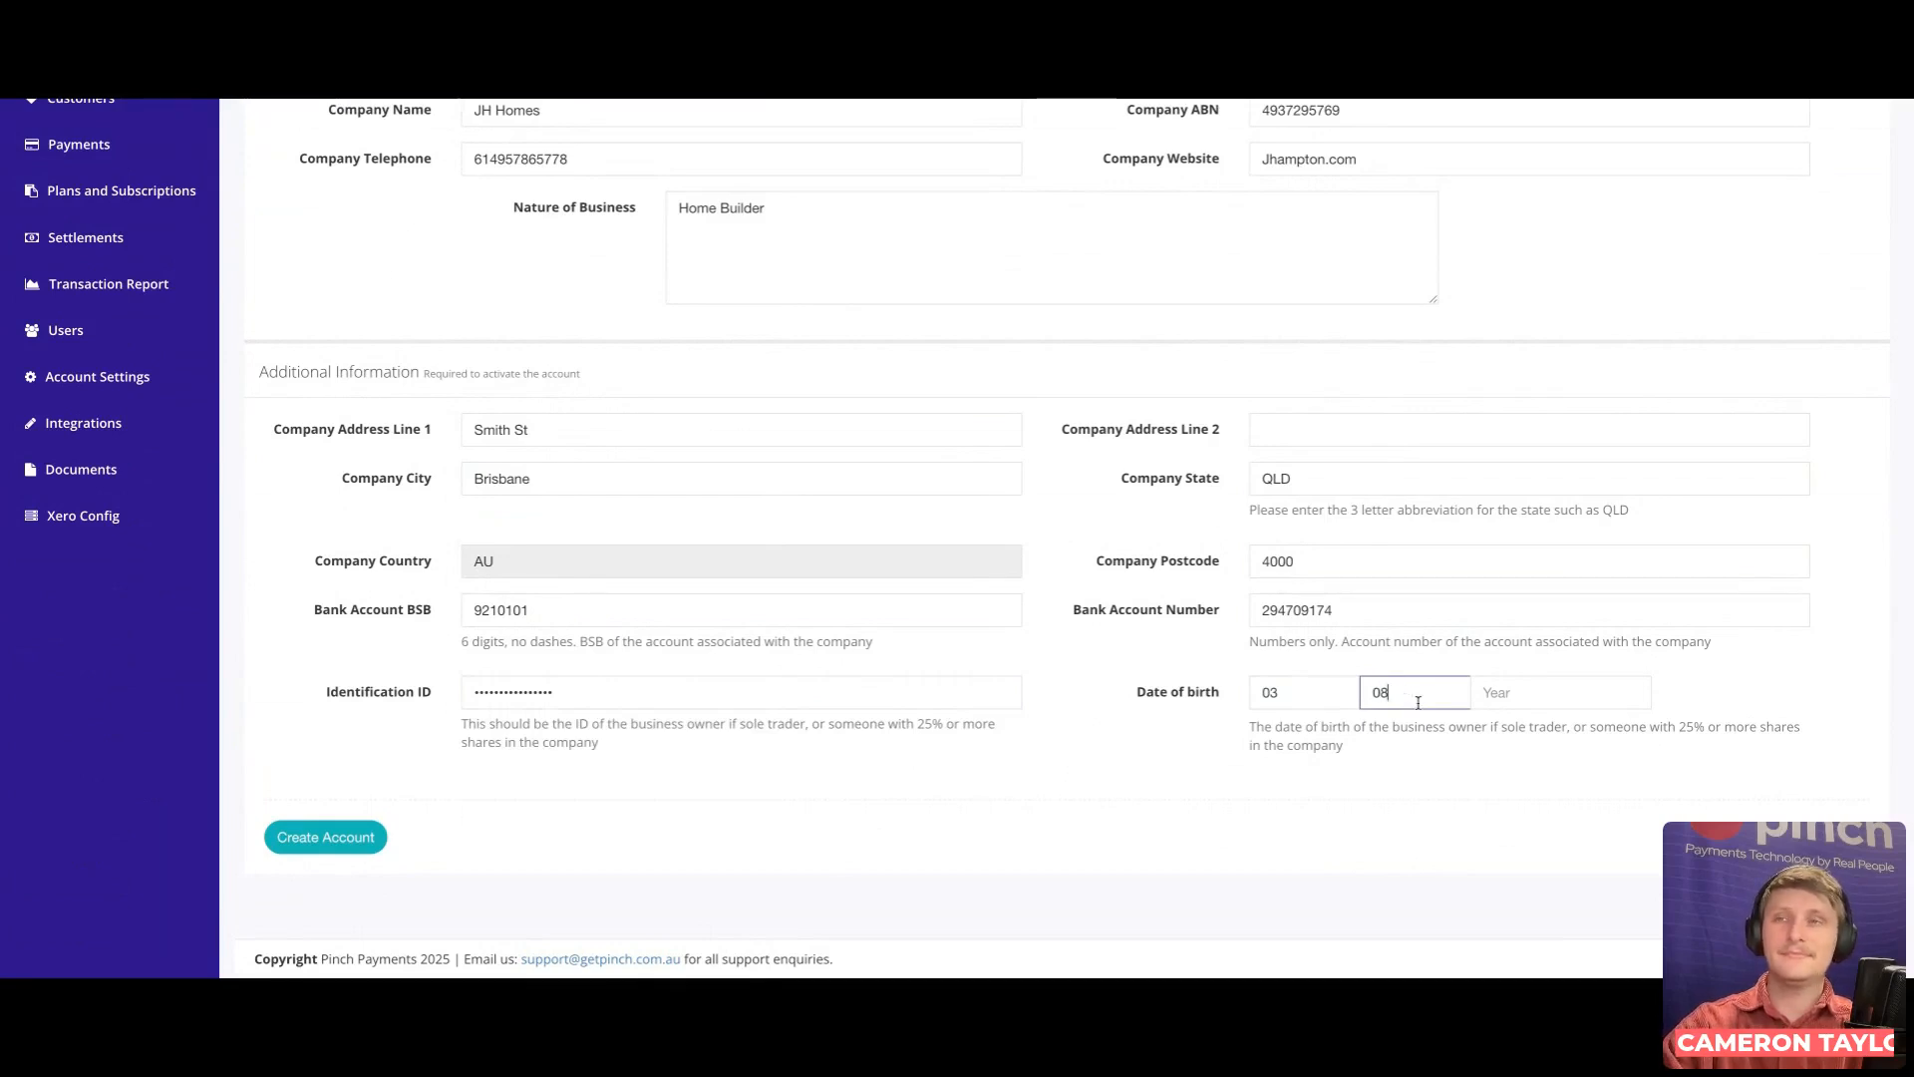
left_click(1522, 703)
type("1987")
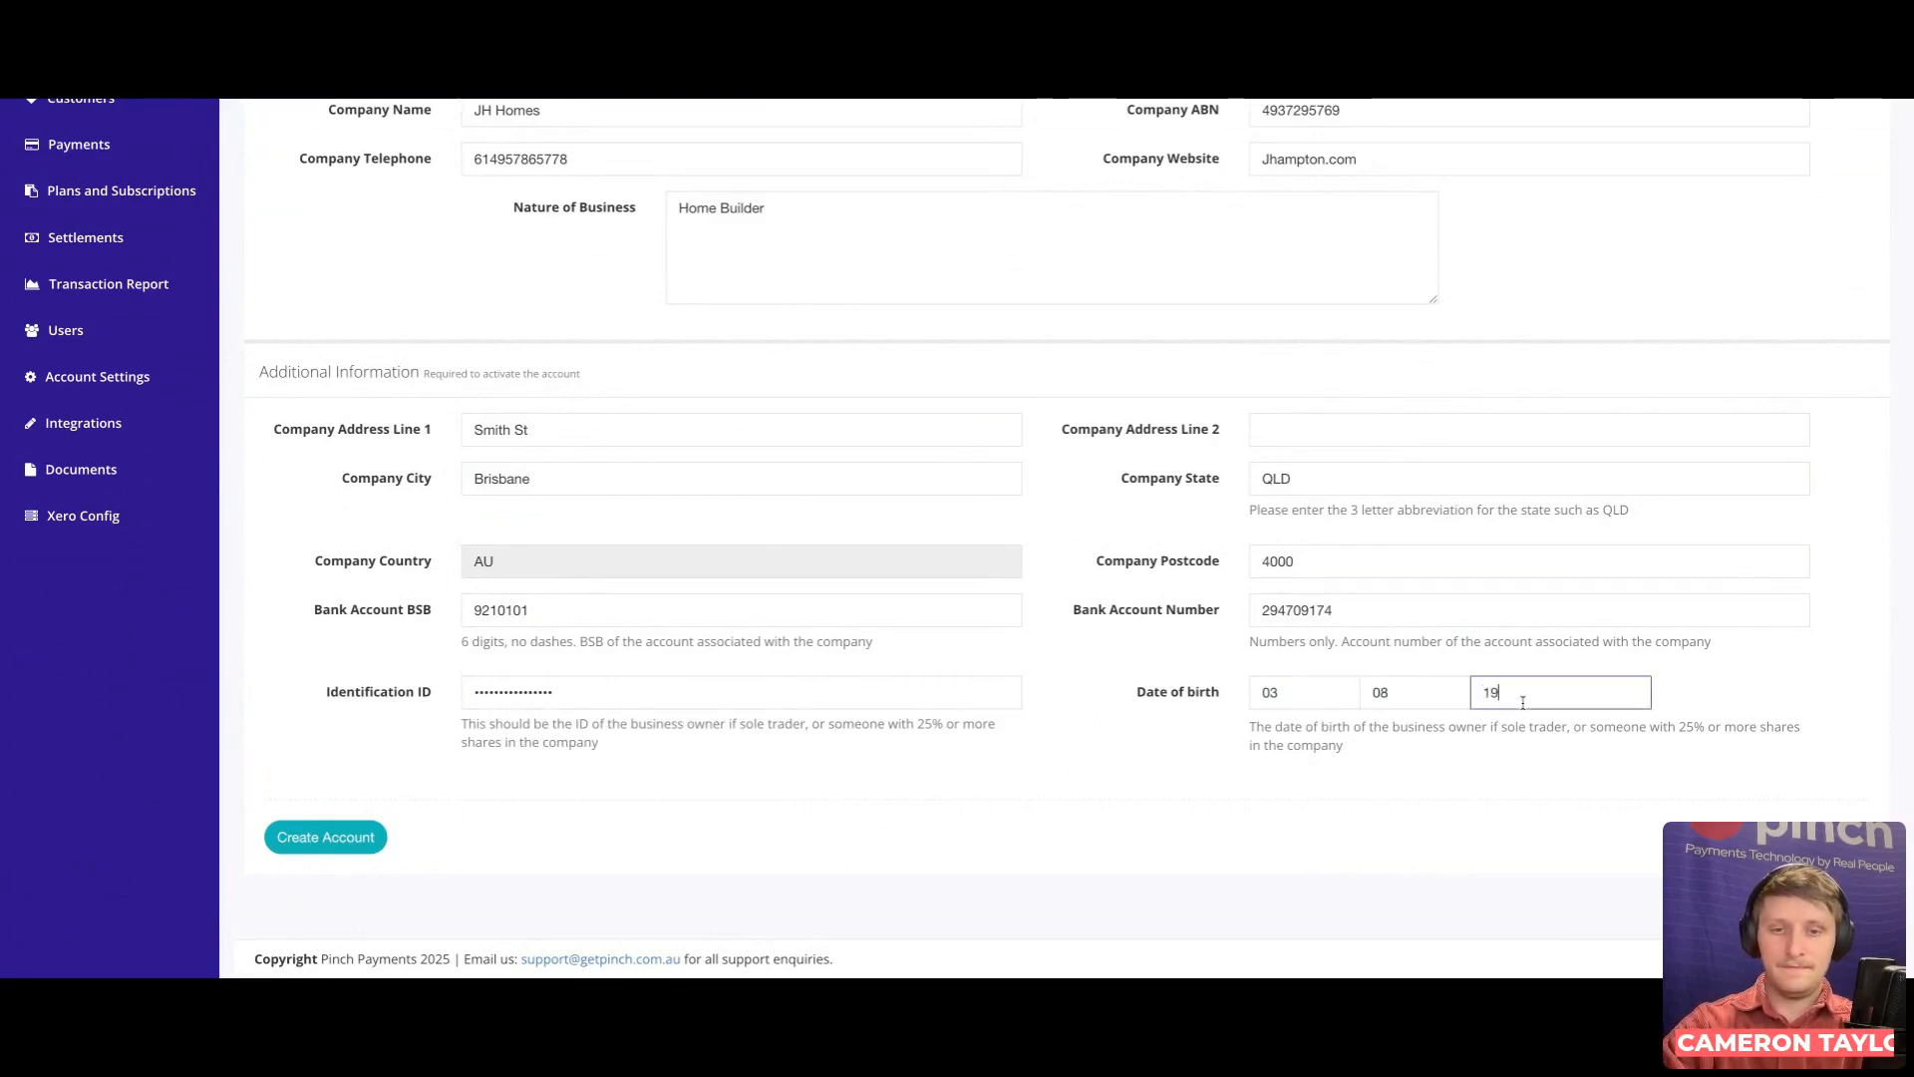
left_click(1018, 846)
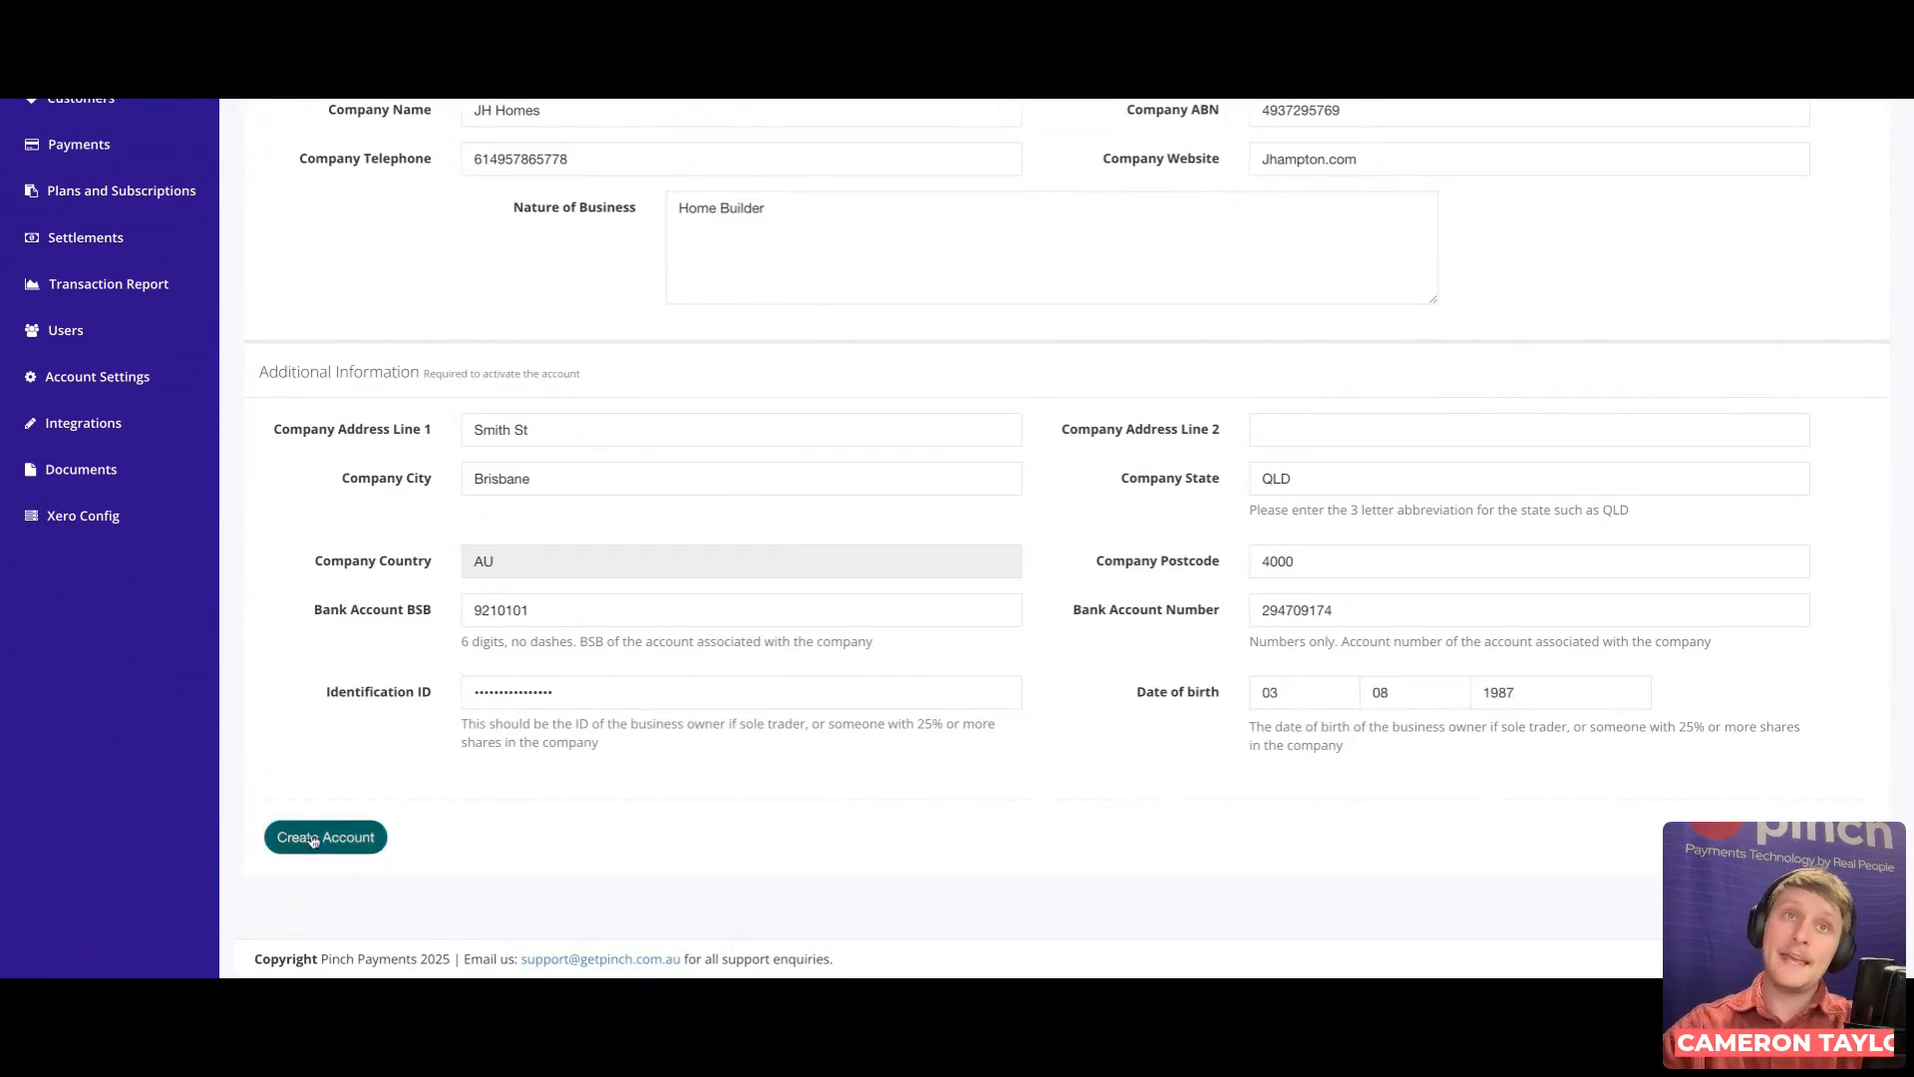
Step: Create the JH Homes account and close the 1Password save identity popup
left_click(312, 837)
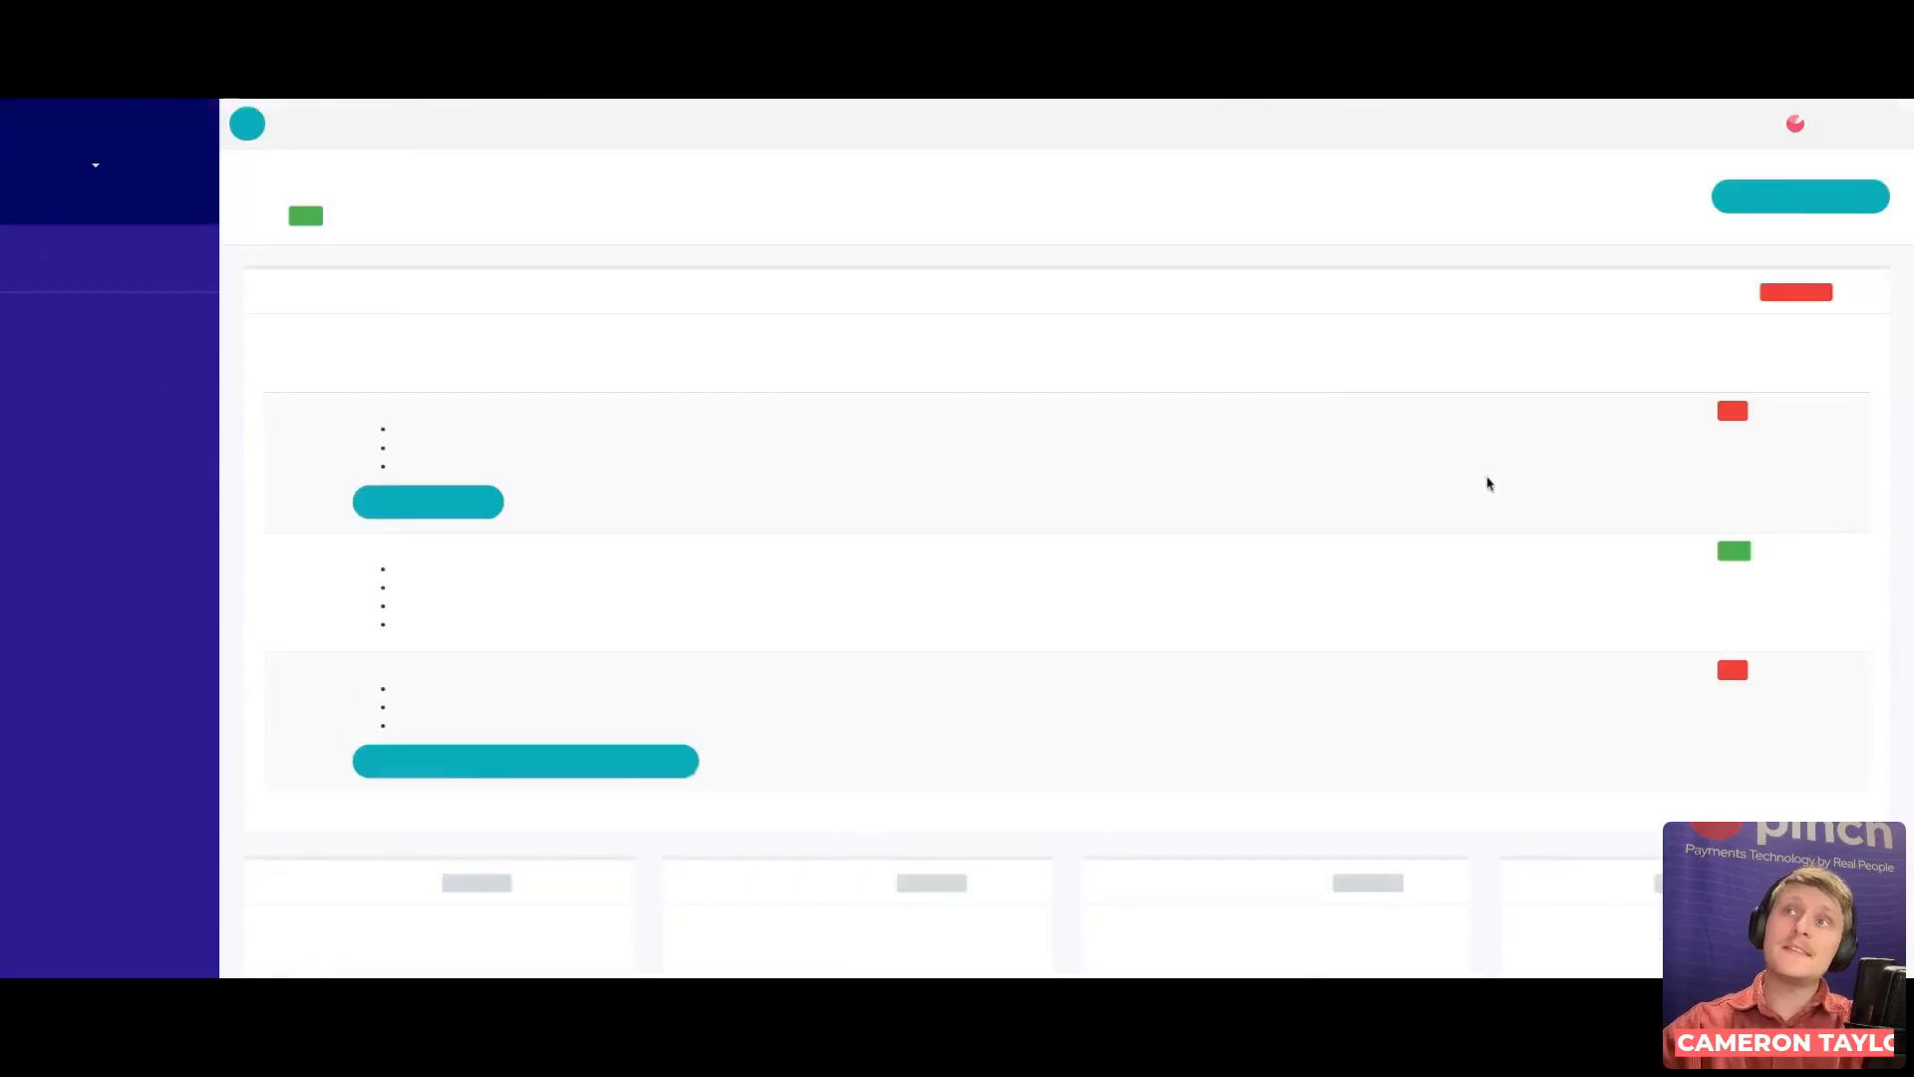
left_click(1853, 163)
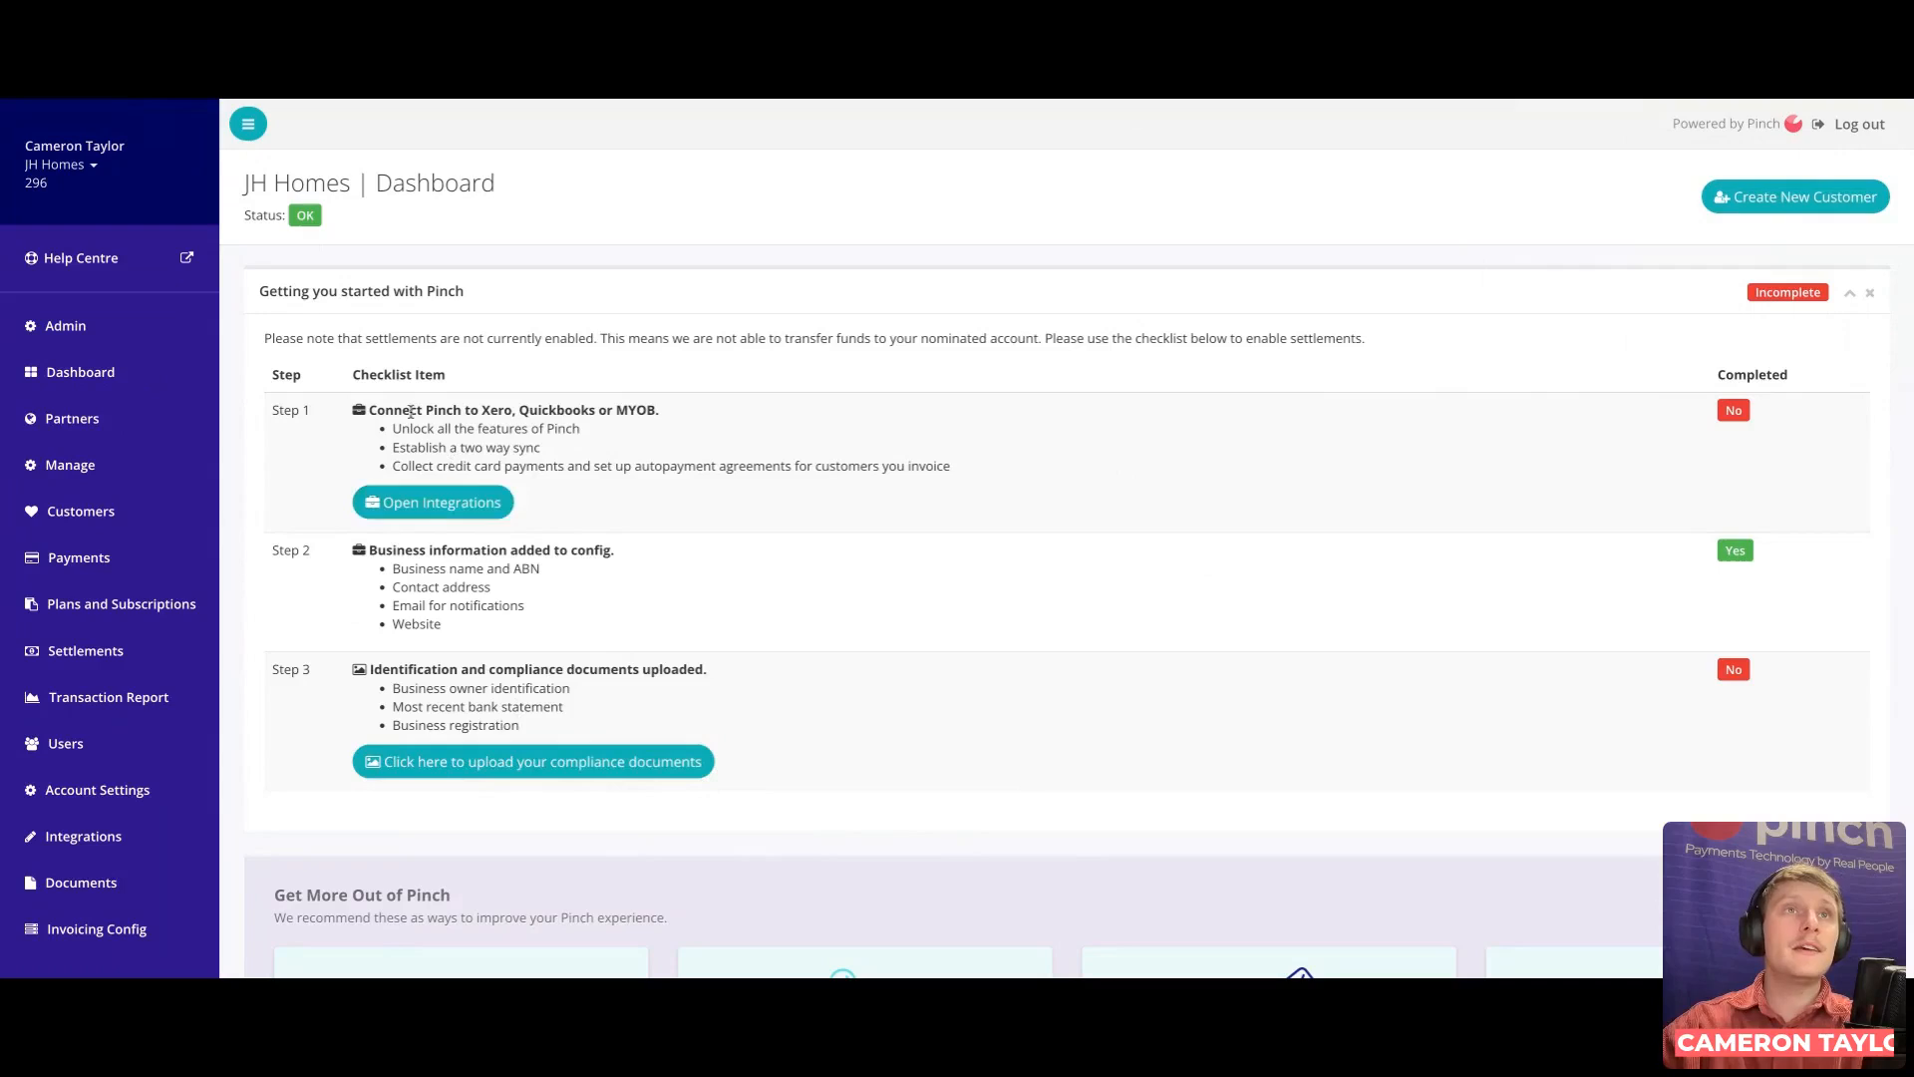
Step: Go to Partners to find JH Homes in Referred Clients, then show the Referral Link
left_click(116, 423)
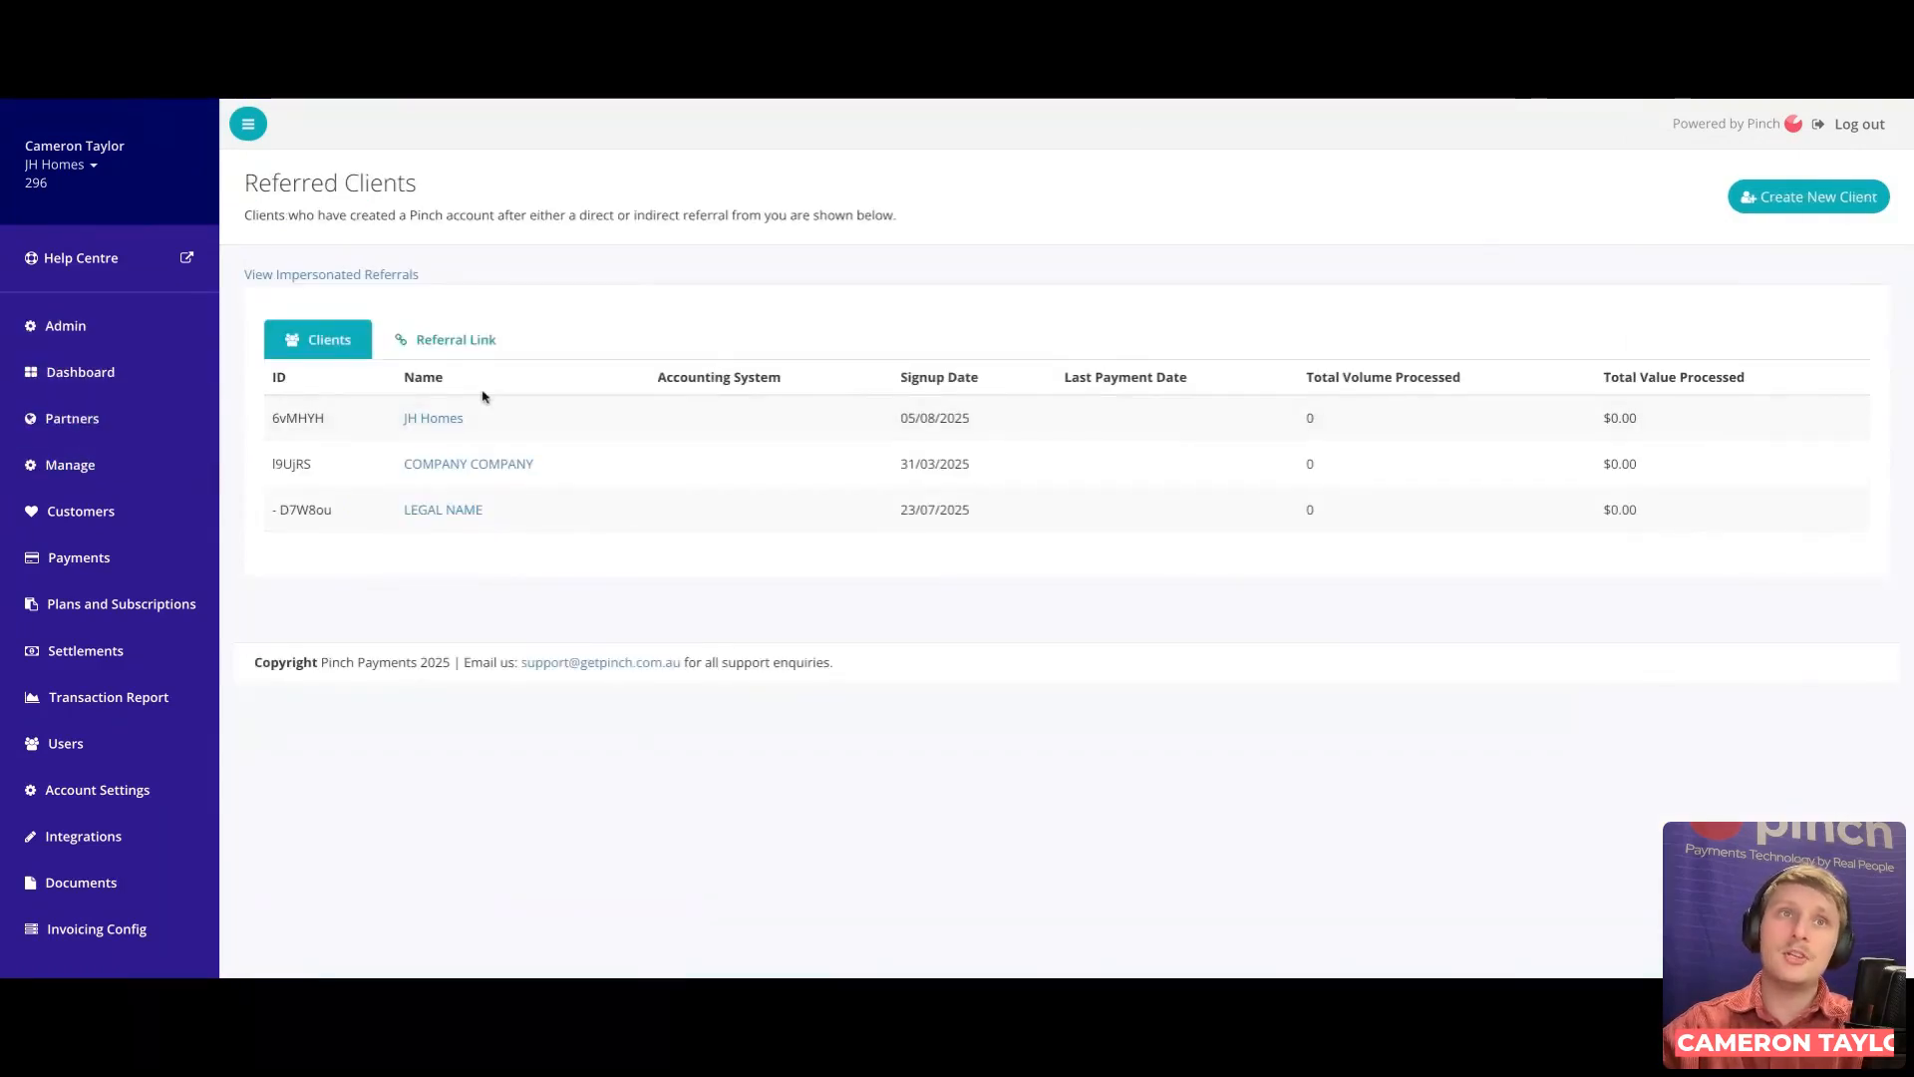
left_click_drag(501, 417, 400, 420)
left_click(532, 427)
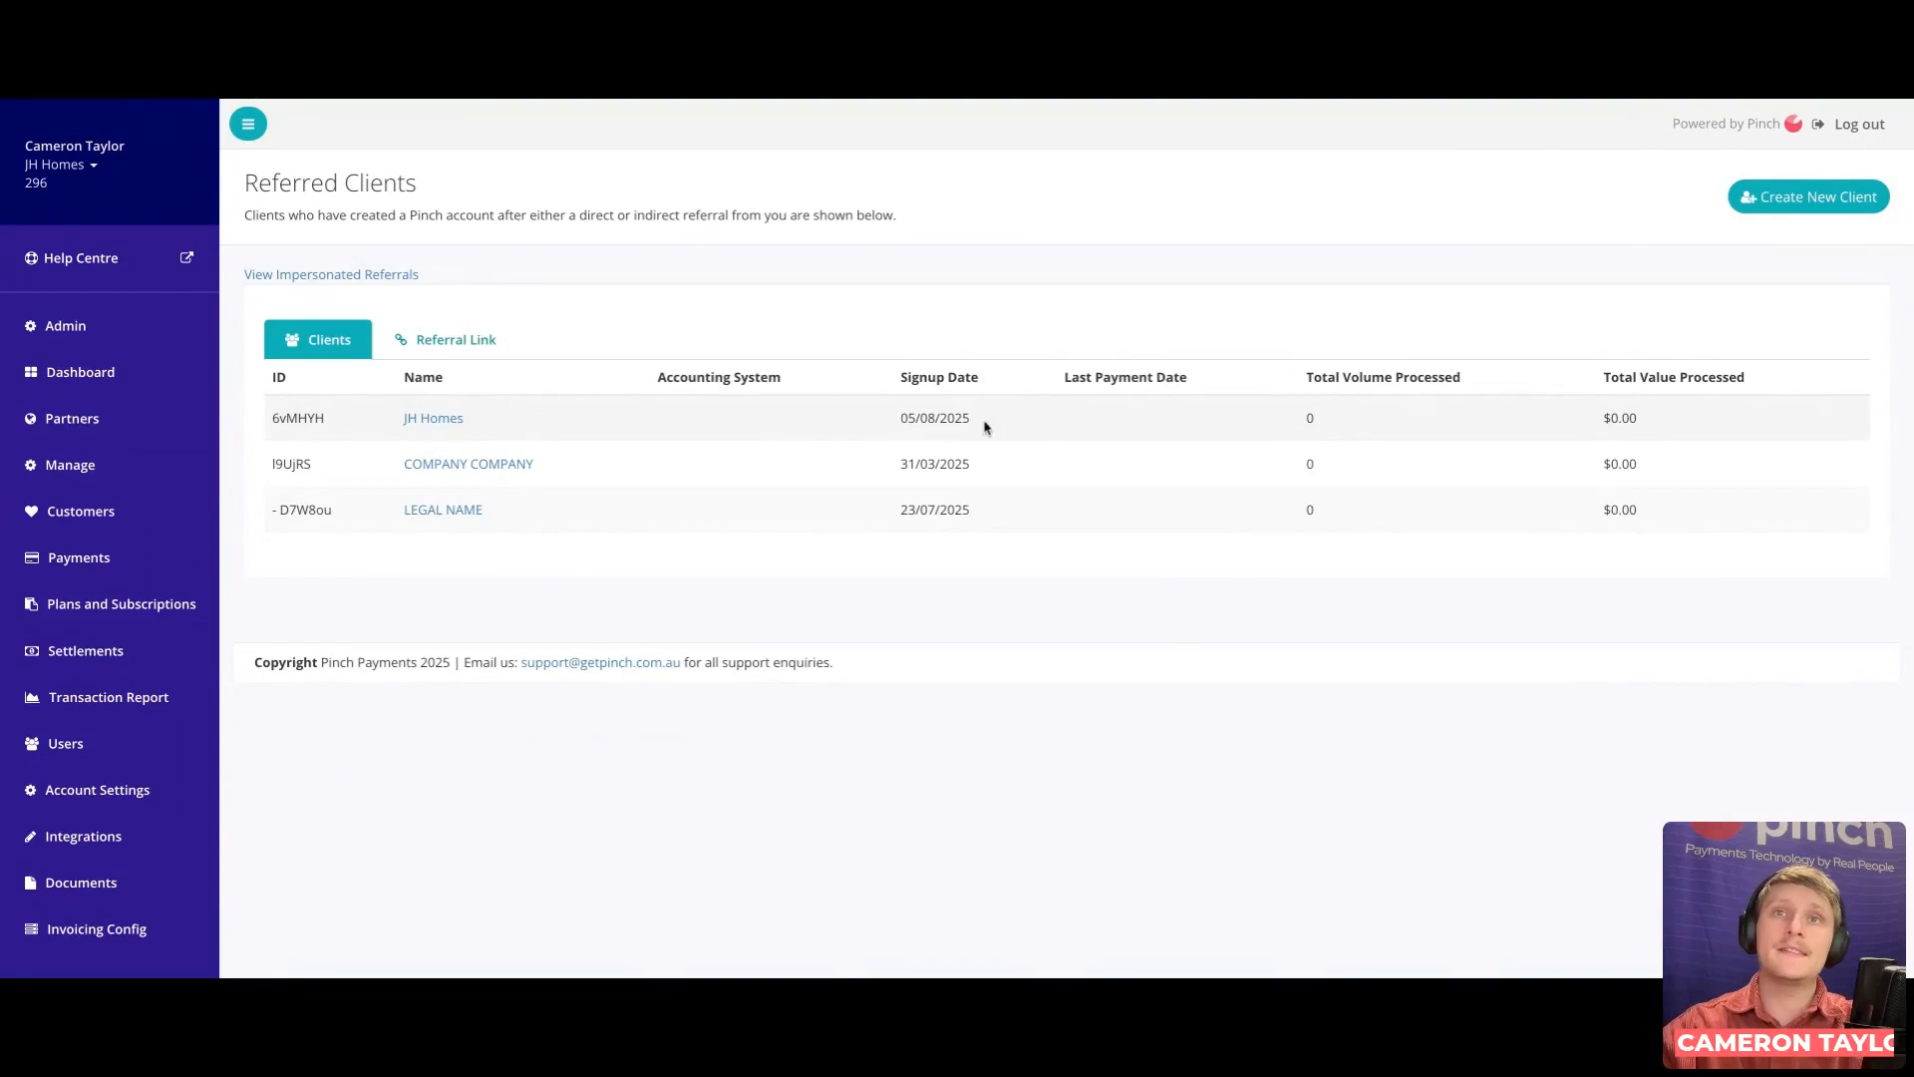
left_click(480, 346)
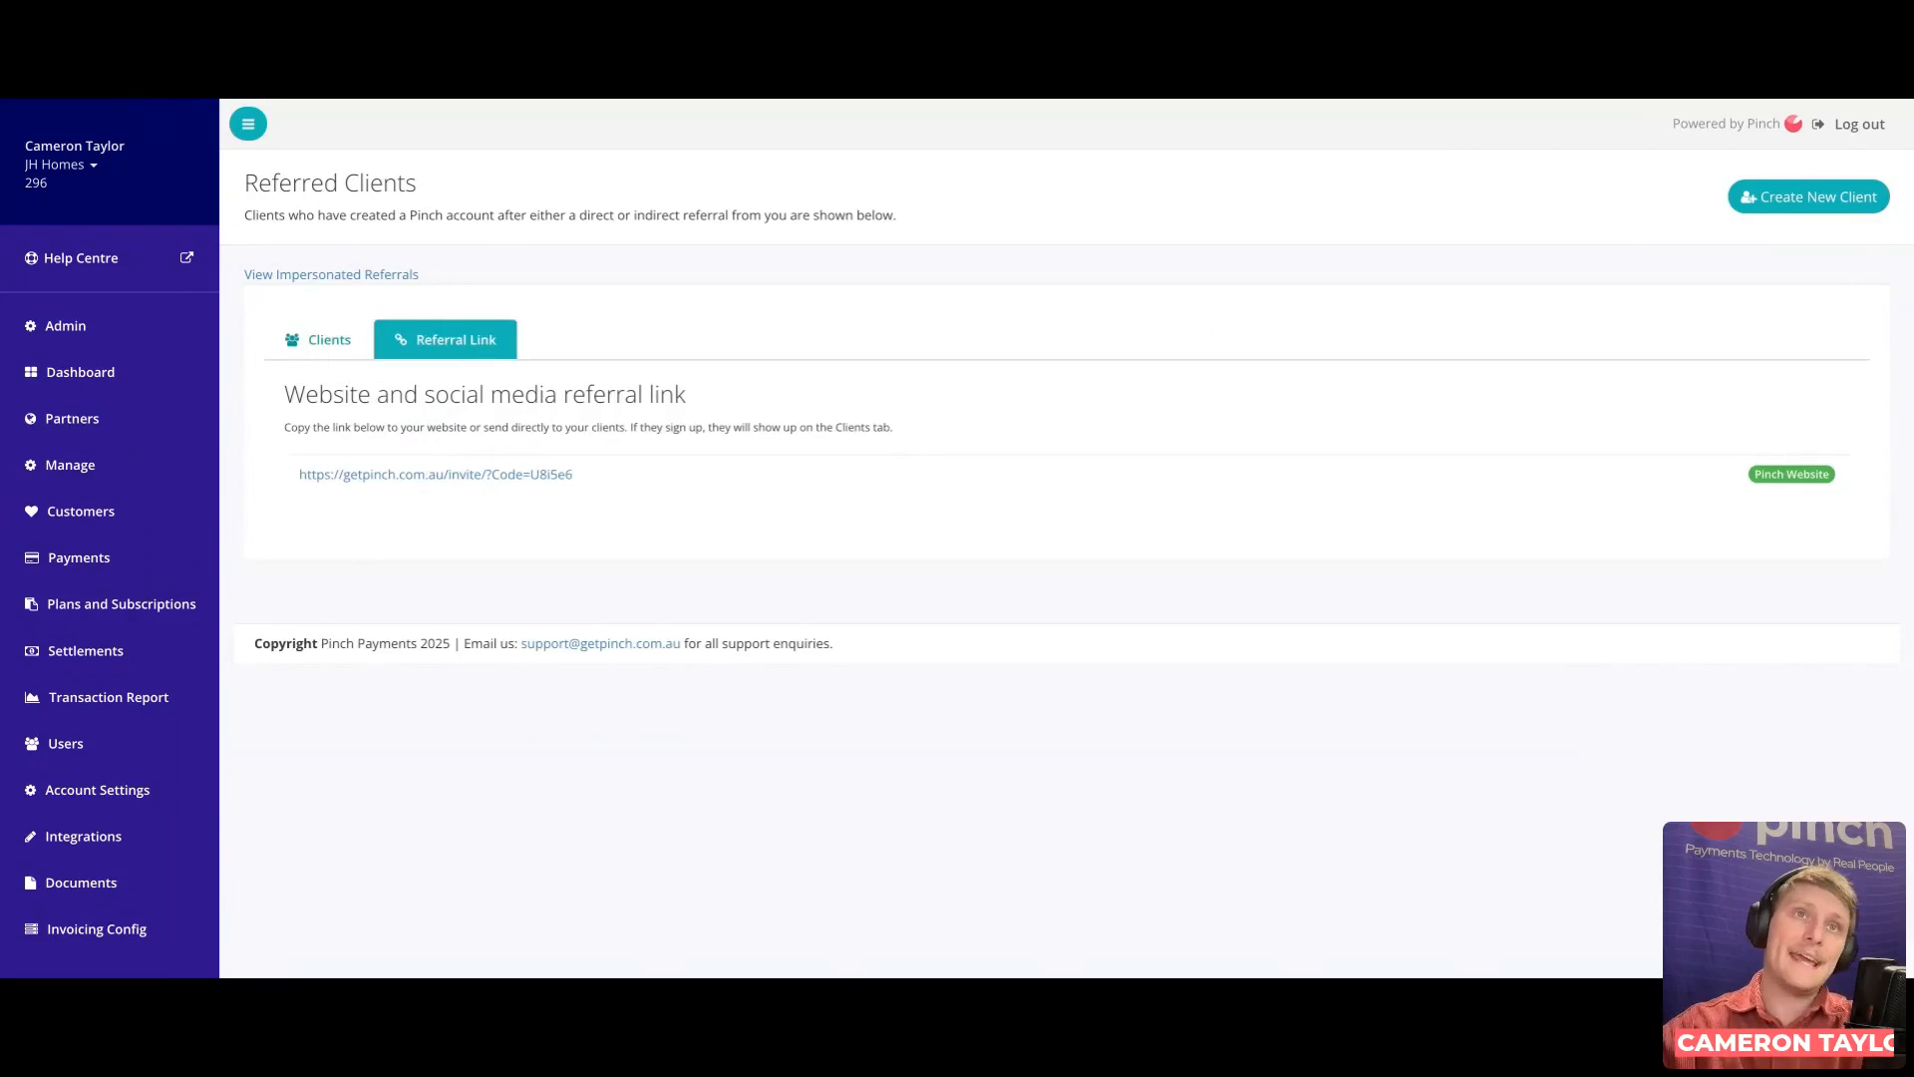
left_click_drag(589, 477, 299, 478)
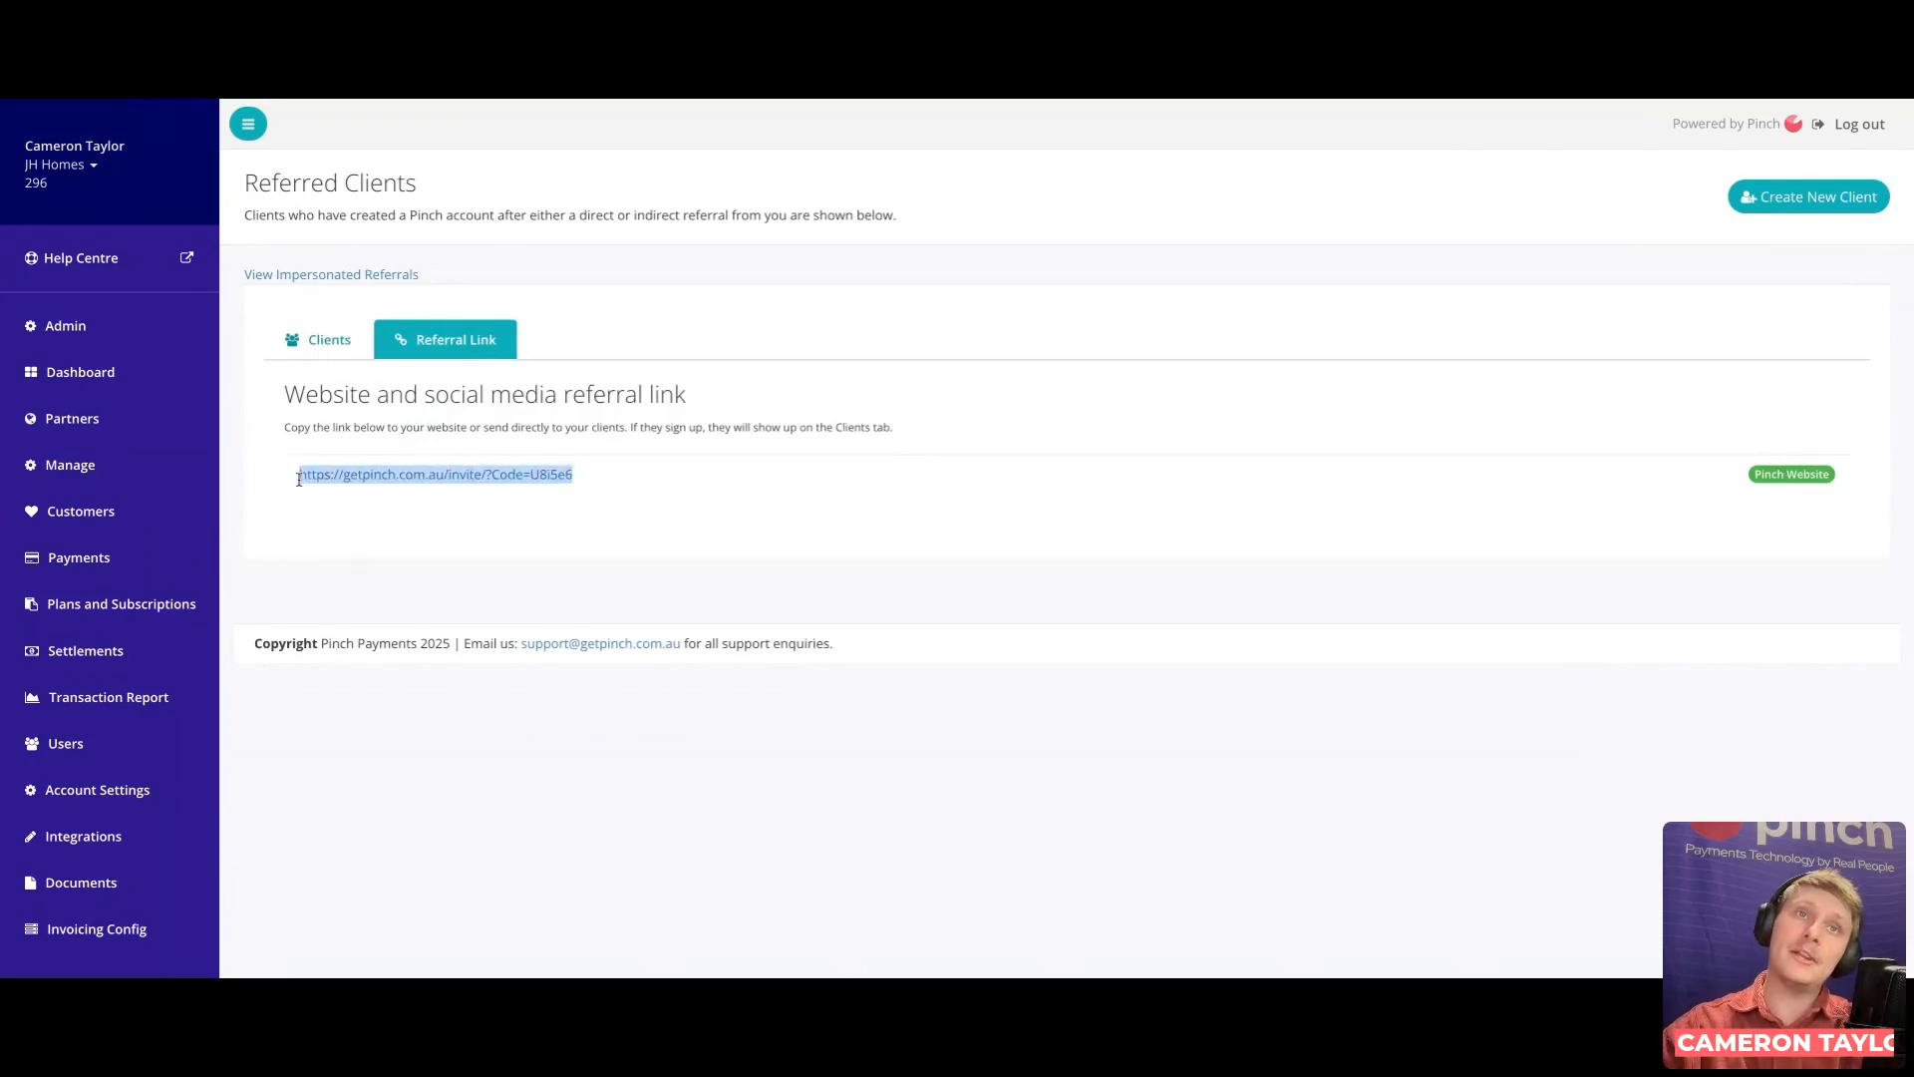
left_click(502, 534)
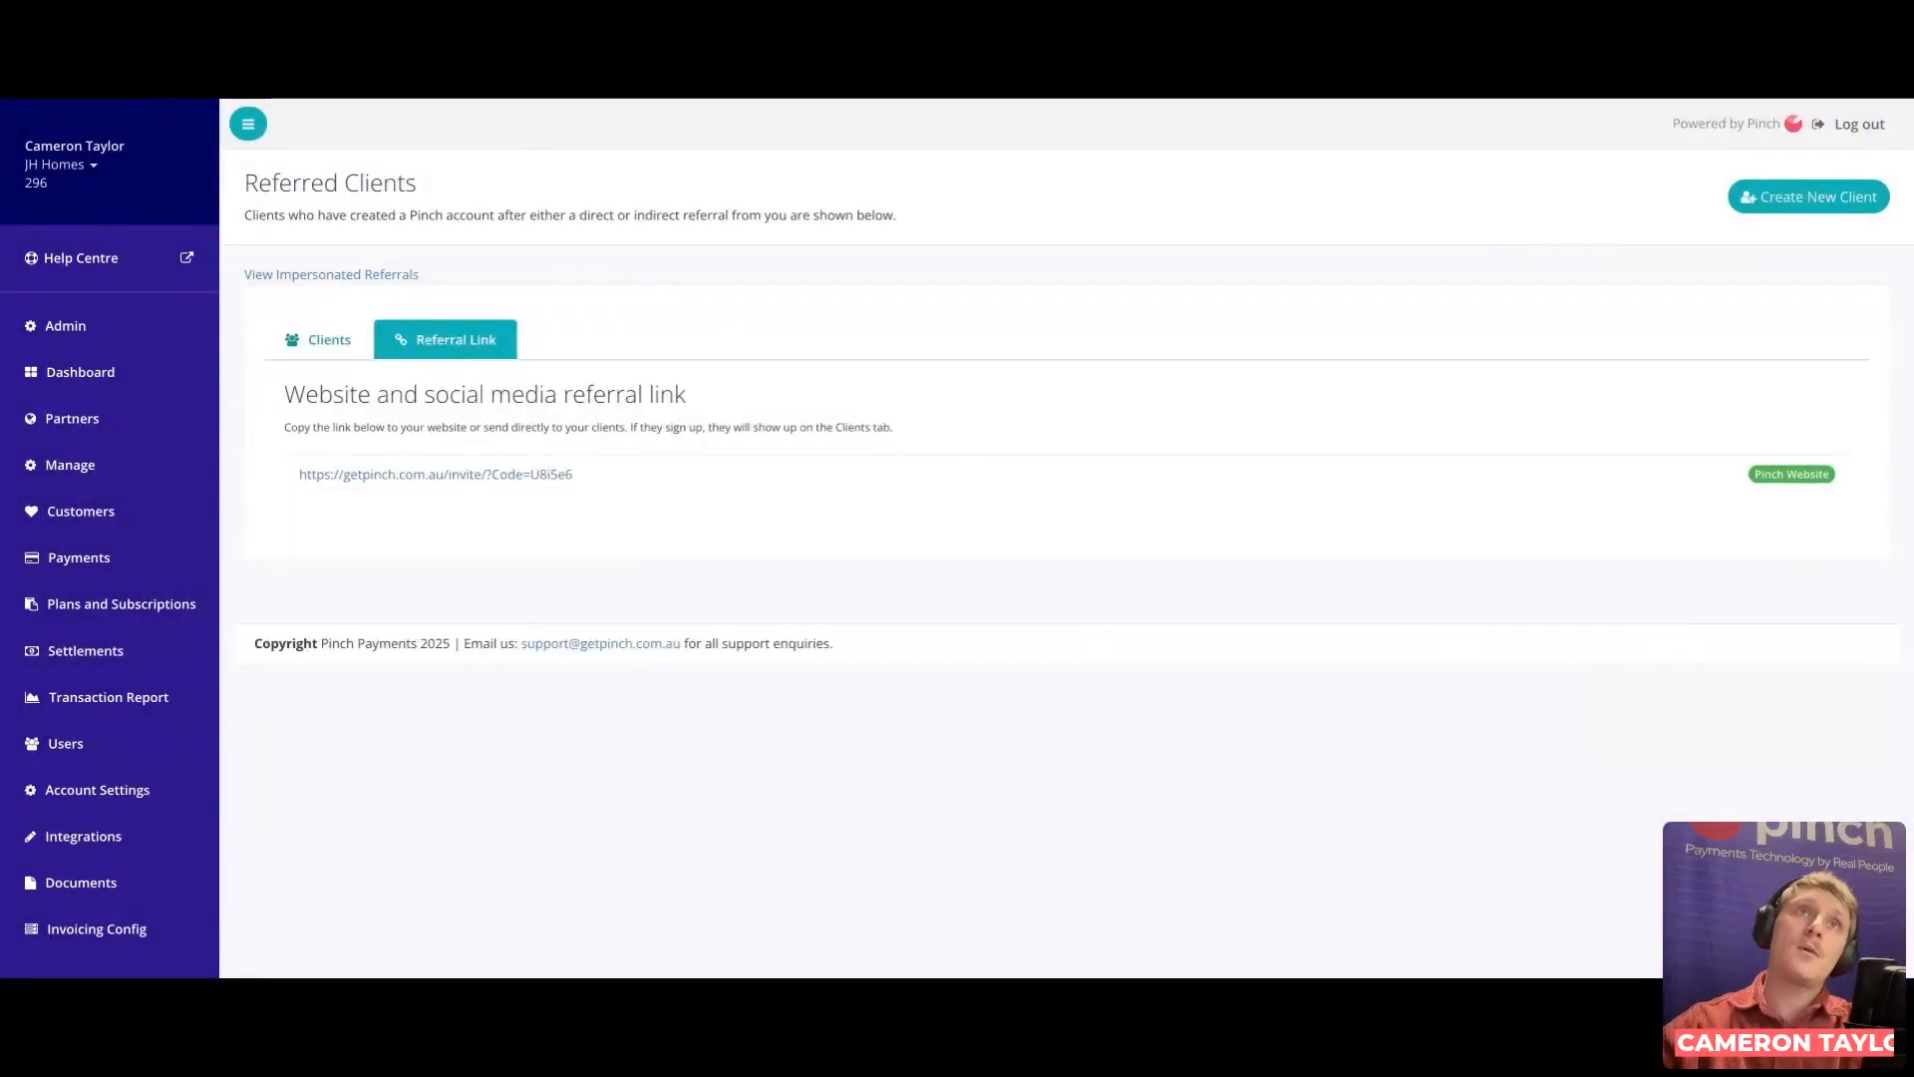
Step: Return to the Clients tab and point out JH Homes in the referred clients table
left_click(322, 339)
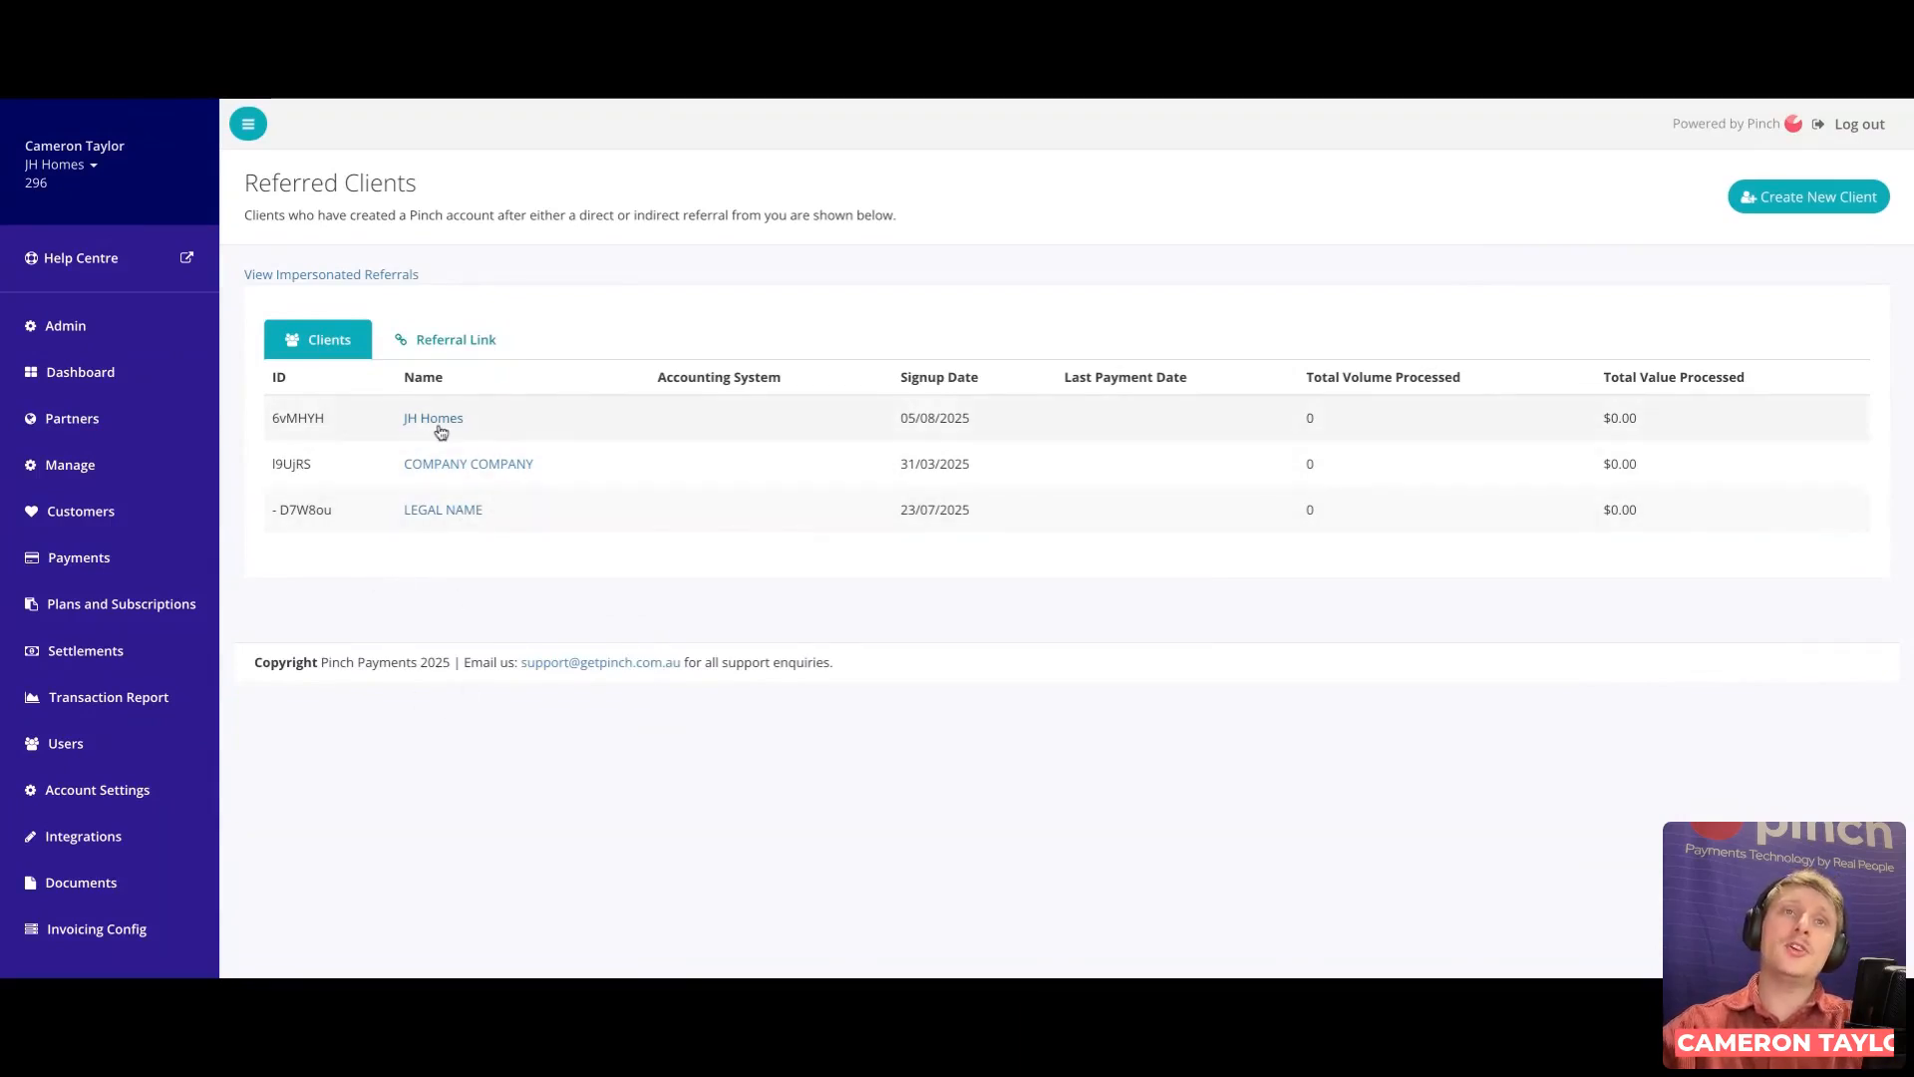
left_click_drag(395, 418, 470, 421)
left_click(494, 426)
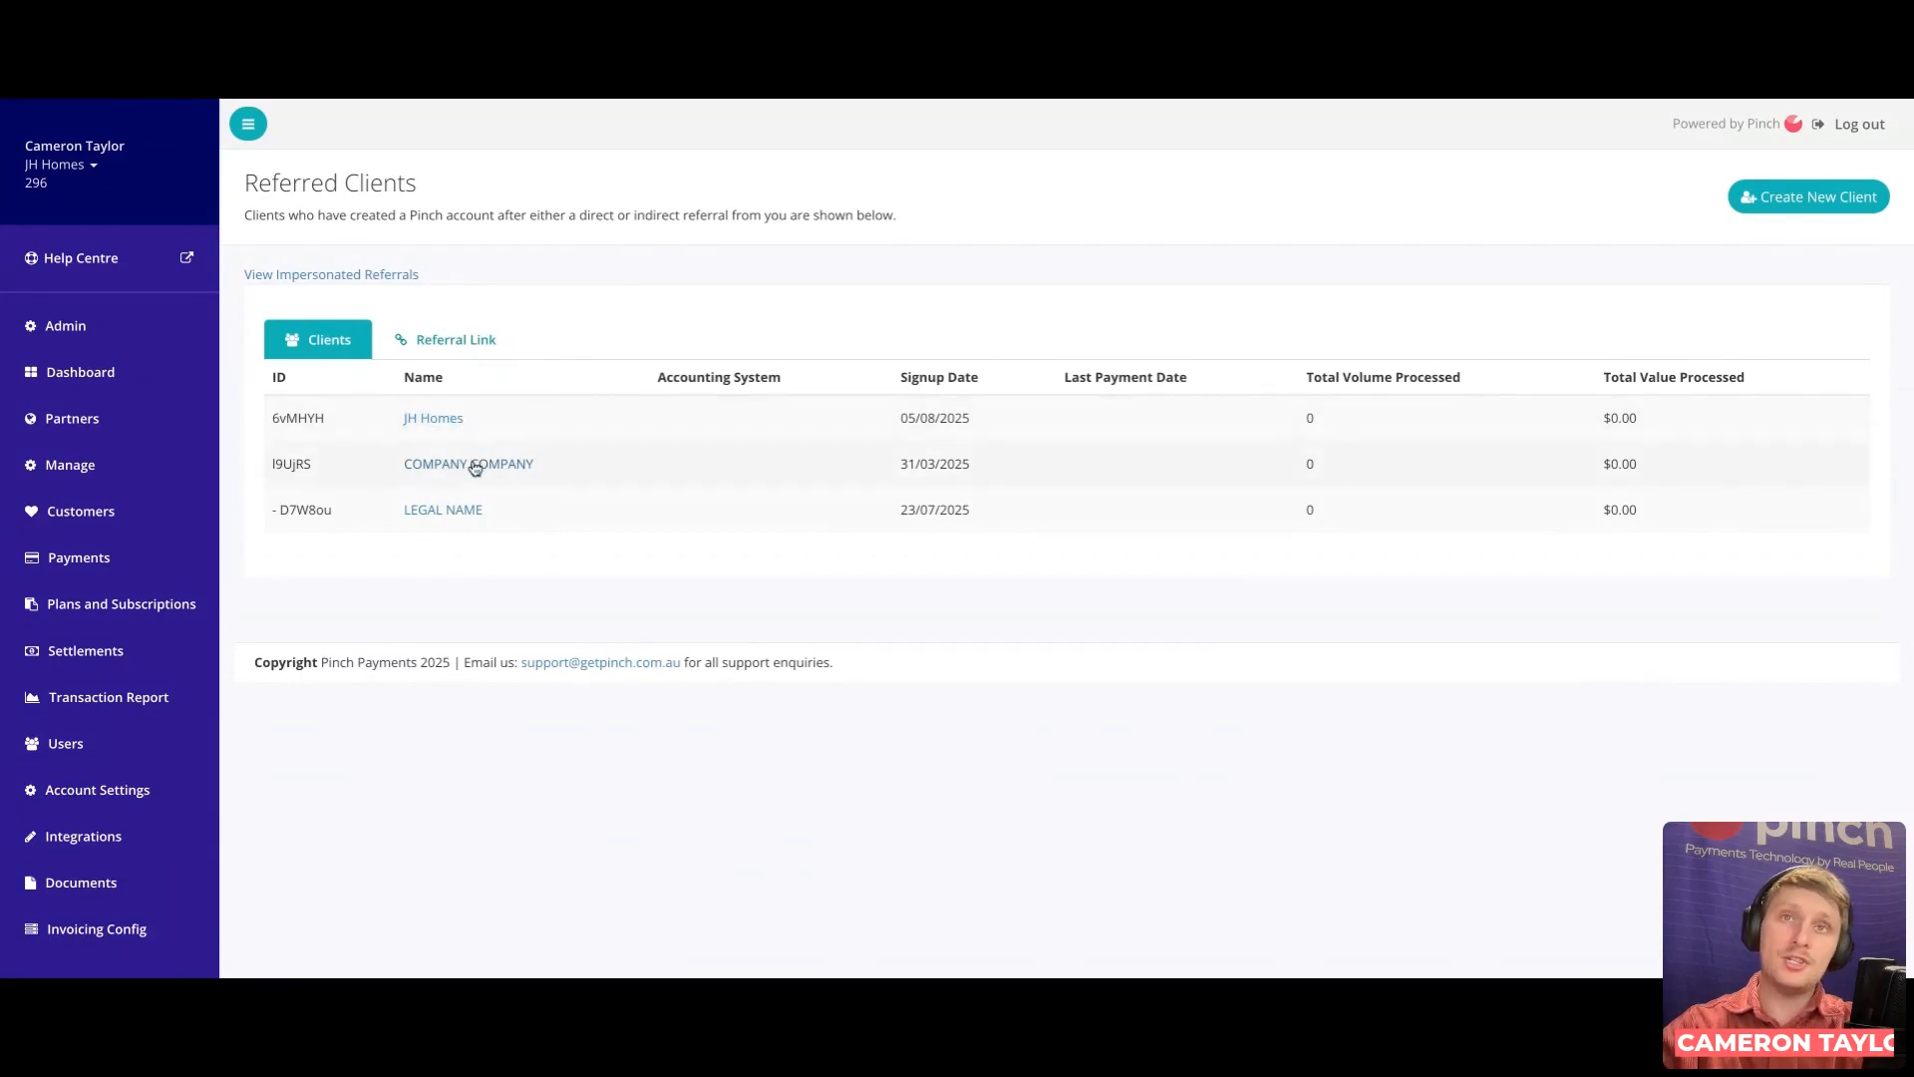
Step: Impersonate COMPANY COMPANY from the clients table and open its account dropdown in the sidebar
left_click(476, 466)
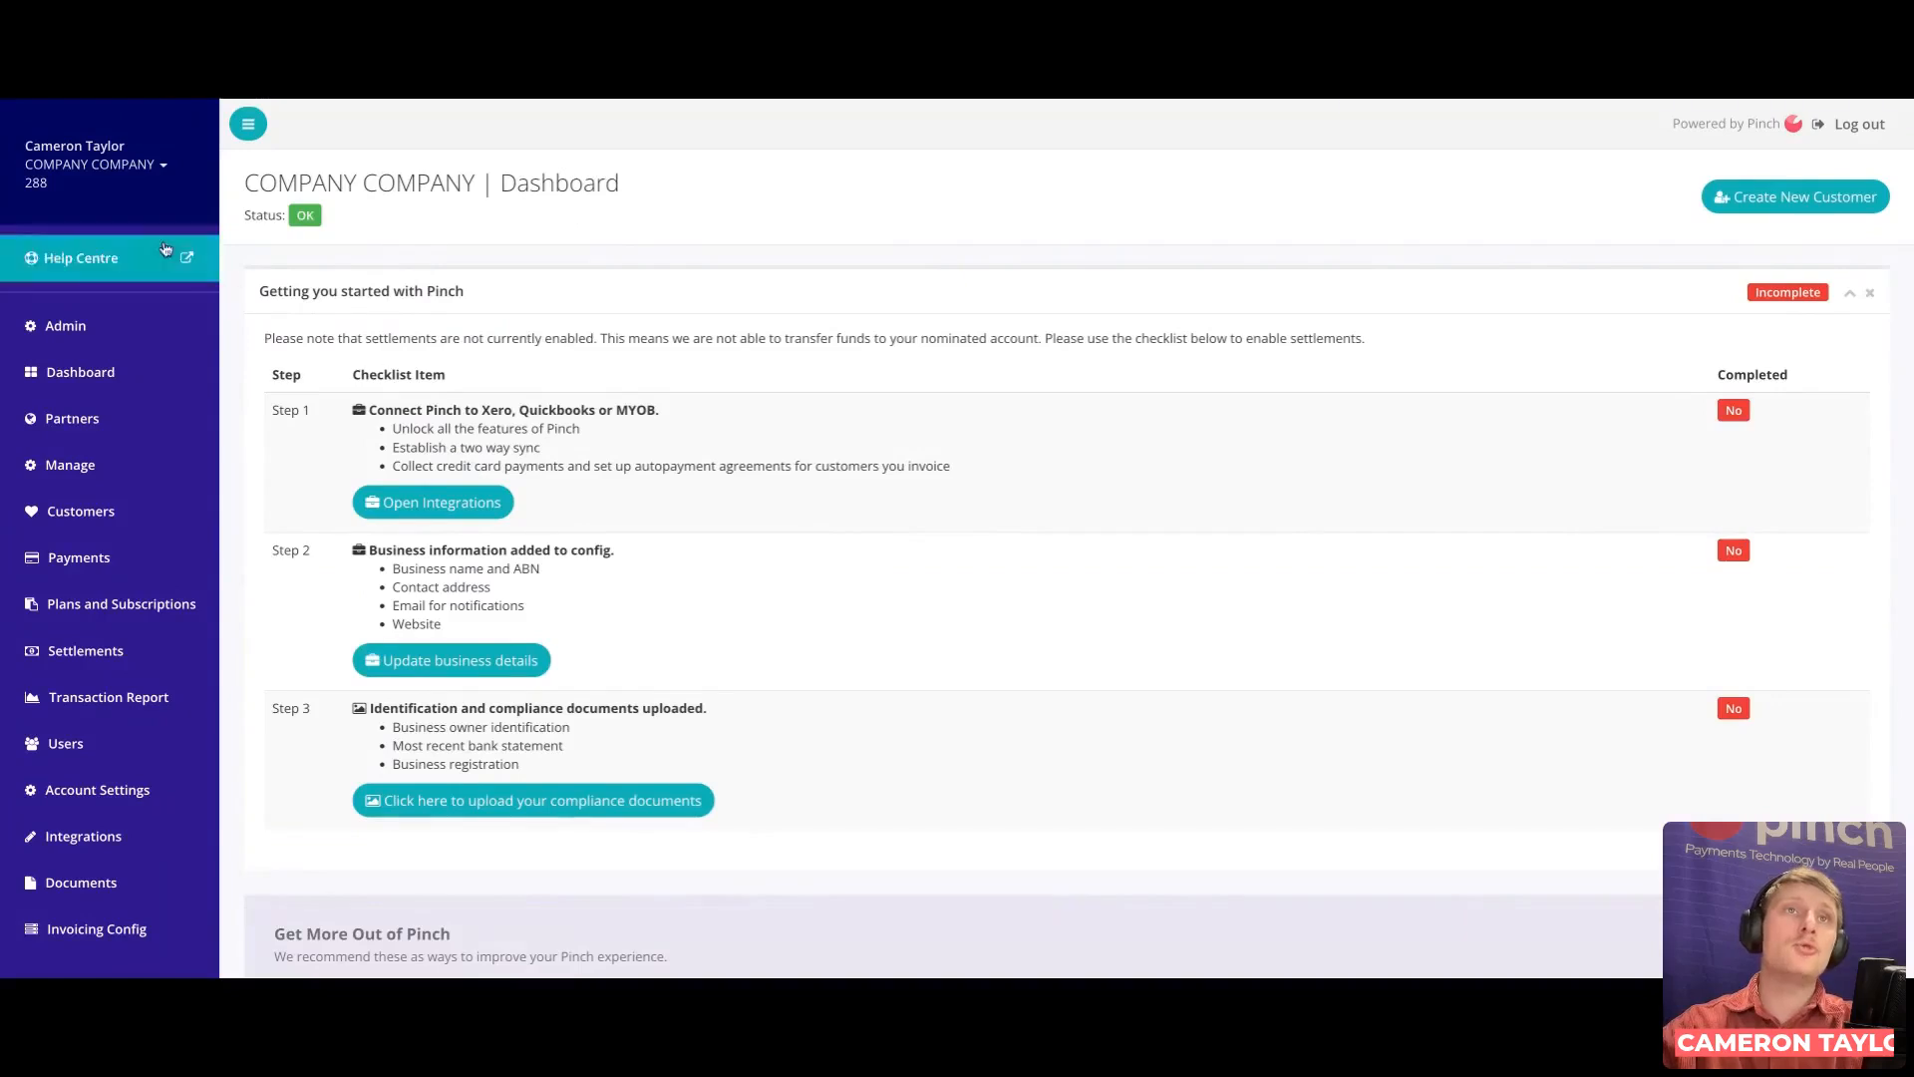
left_click_drag(245, 182, 480, 174)
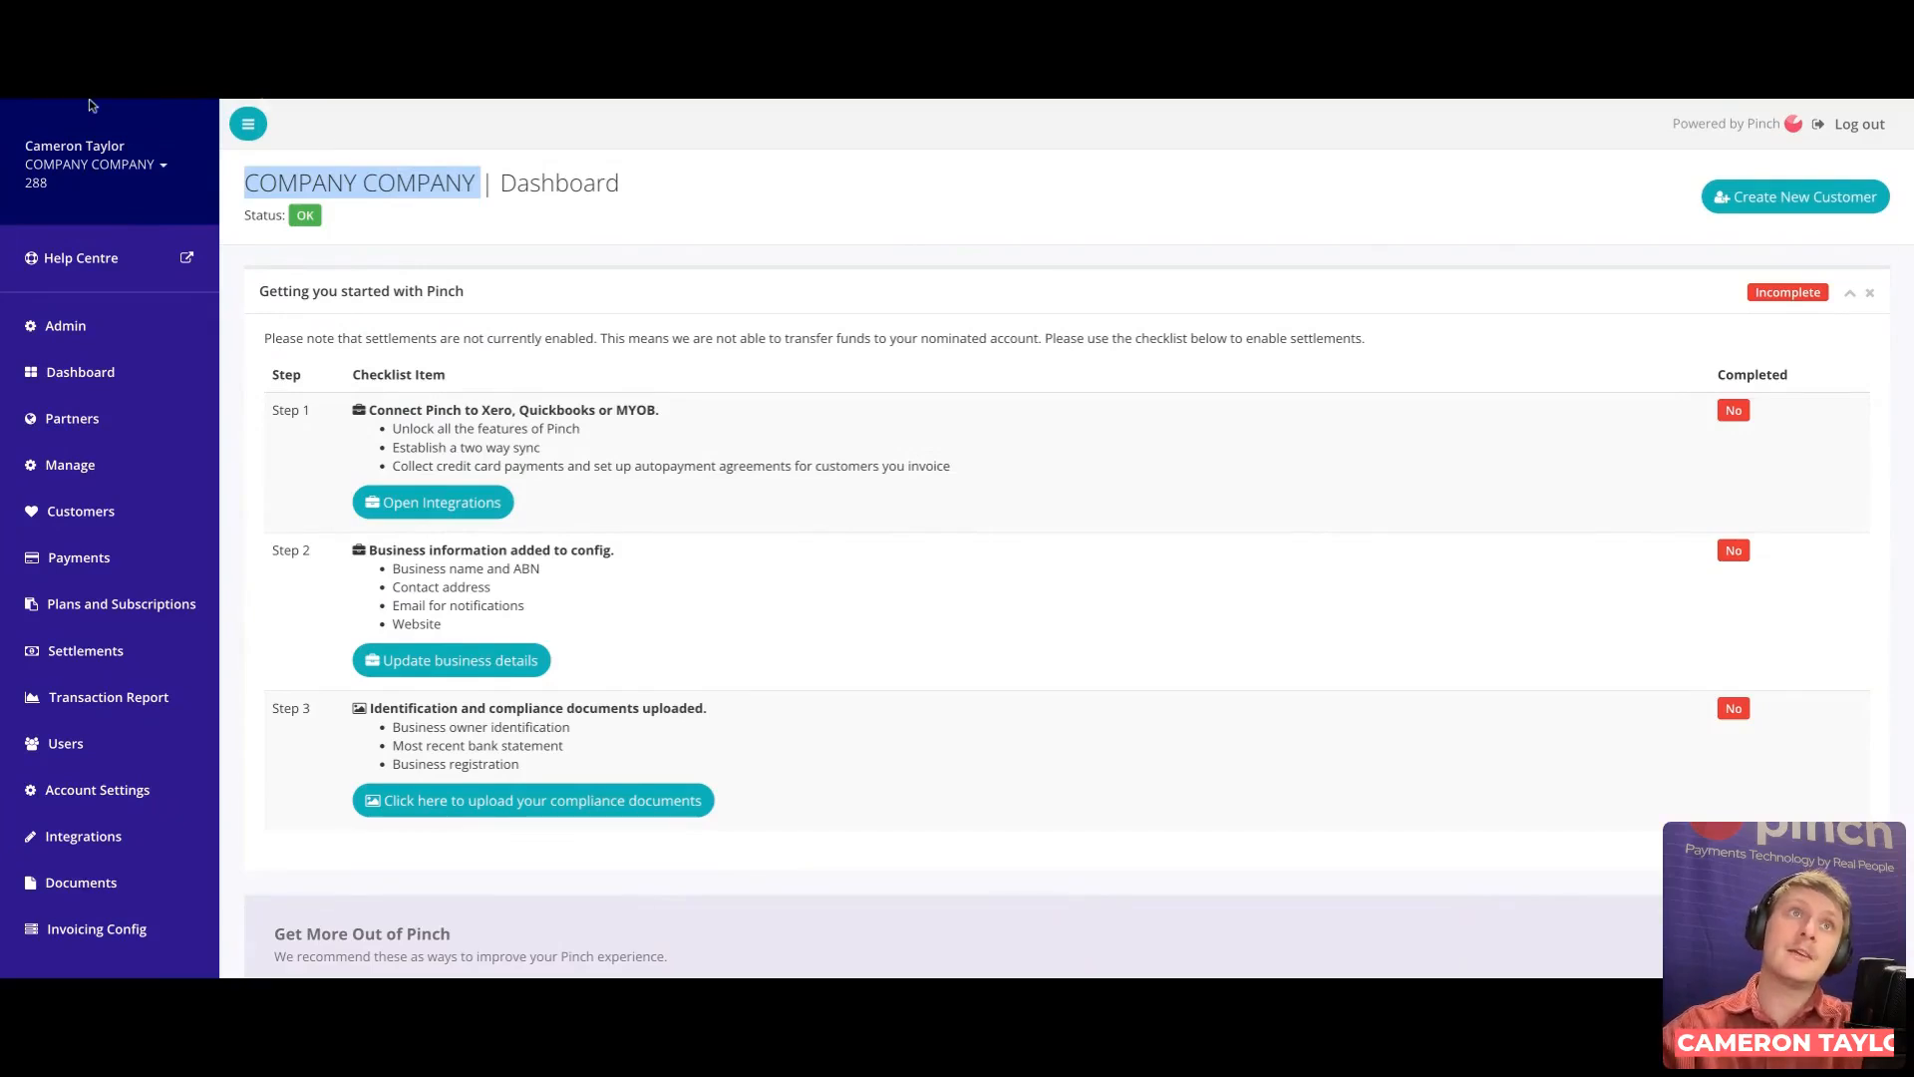
left_click(105, 168)
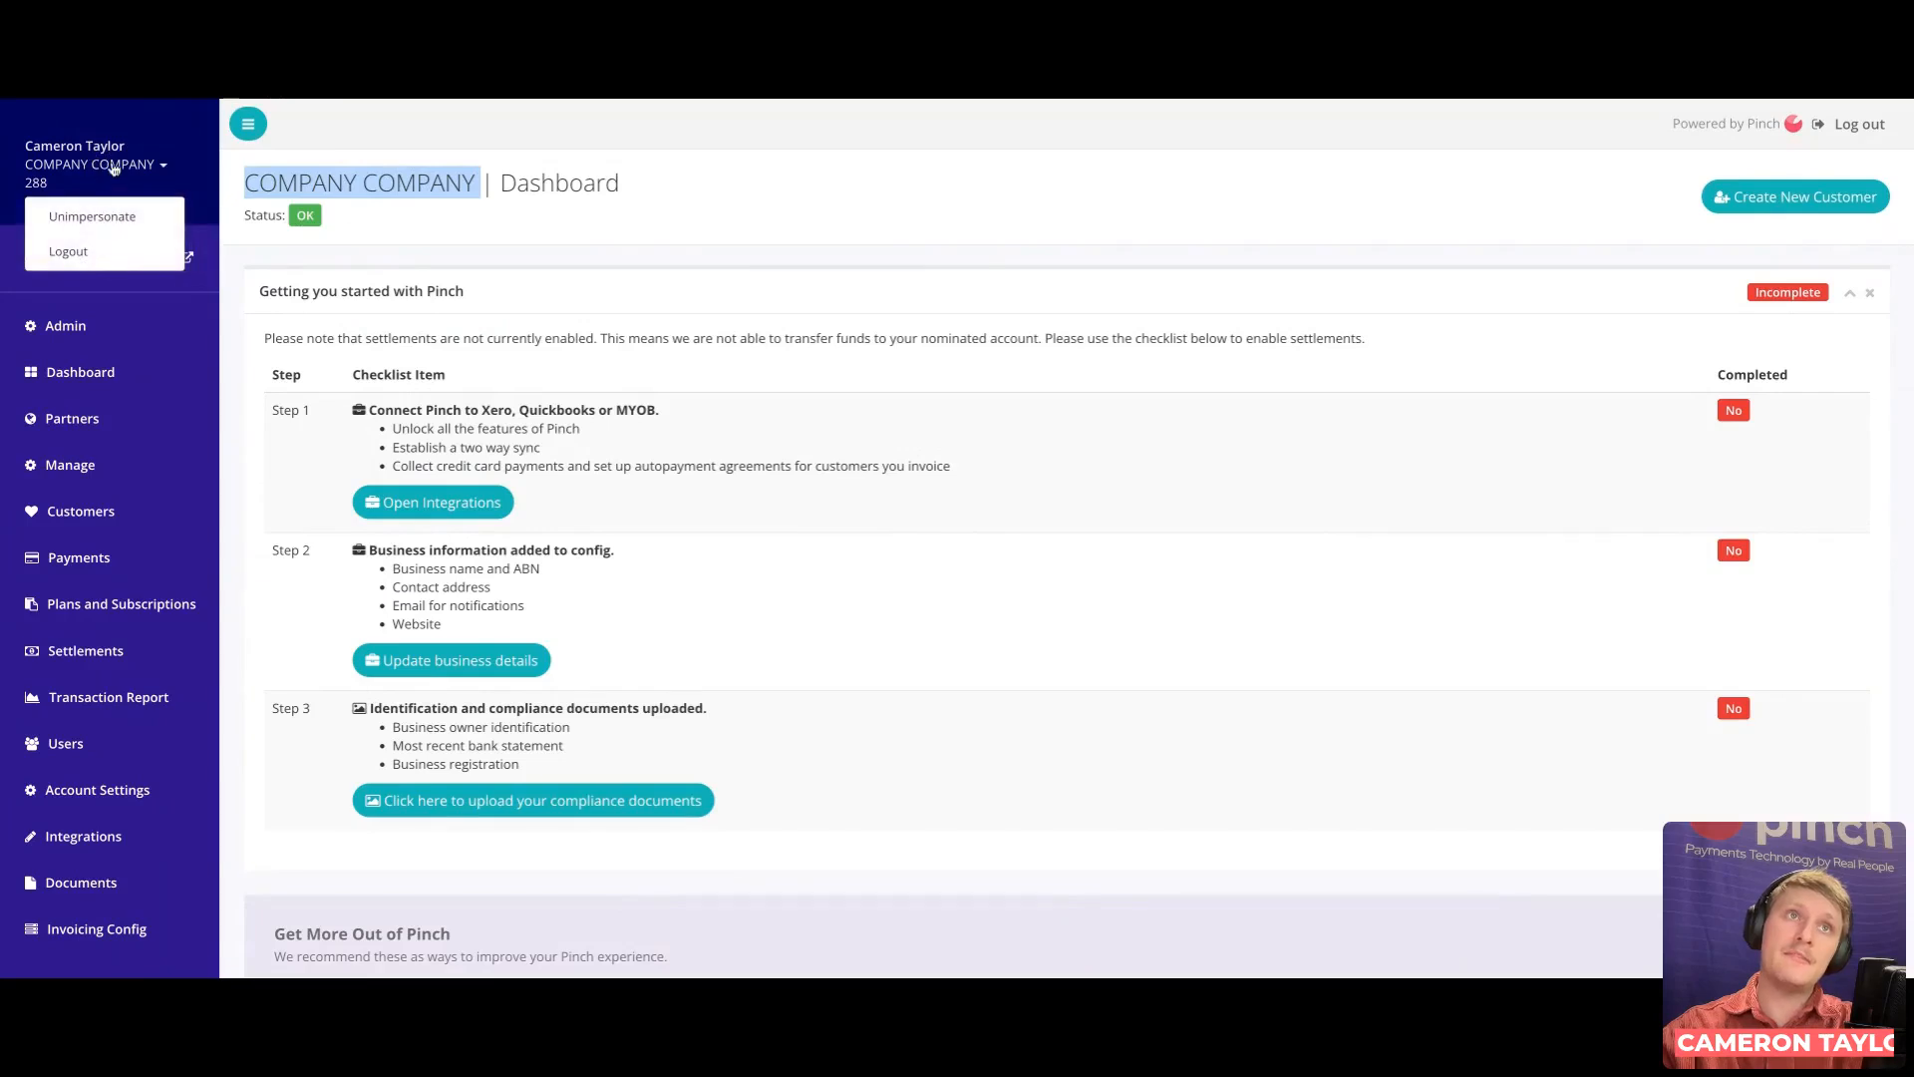
Step: Unimpersonate COMPANY COMPANY and go back to Partners' Referred Clients list
left_click(116, 229)
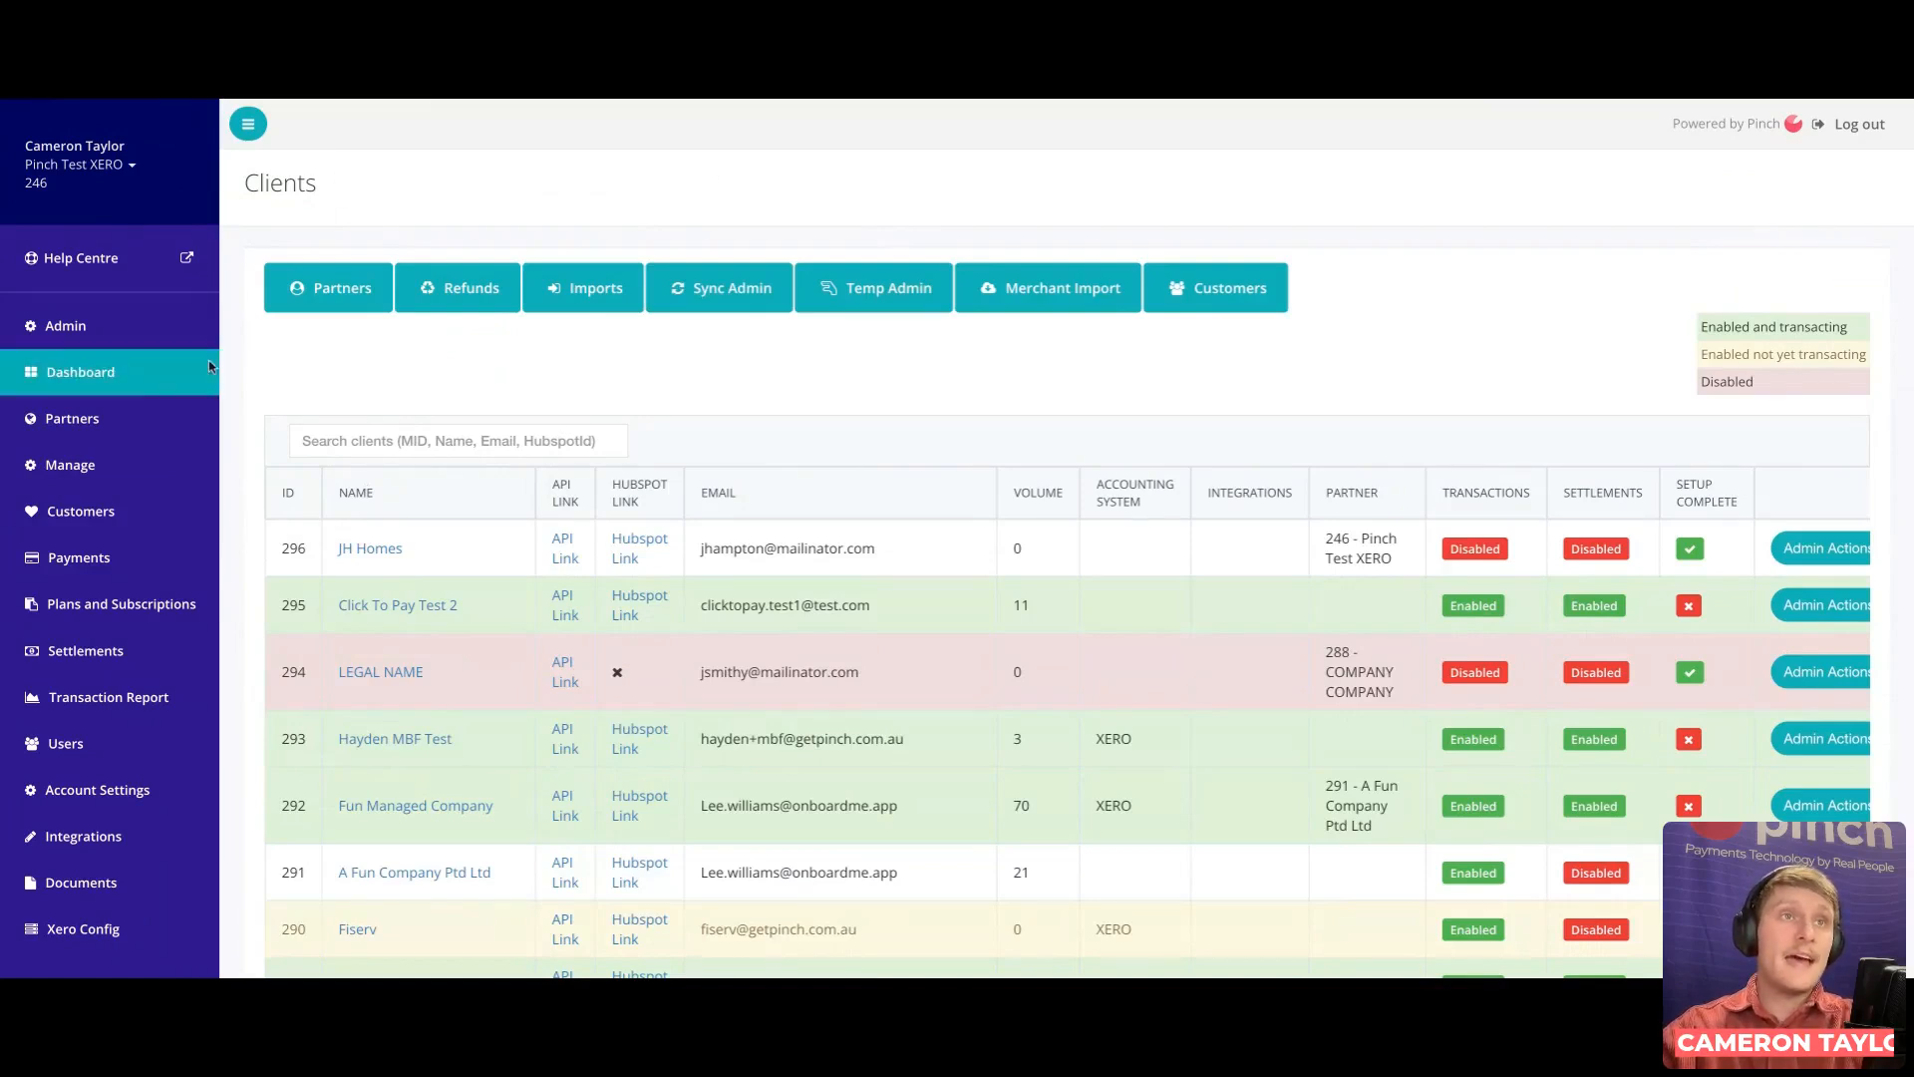
left_click(117, 423)
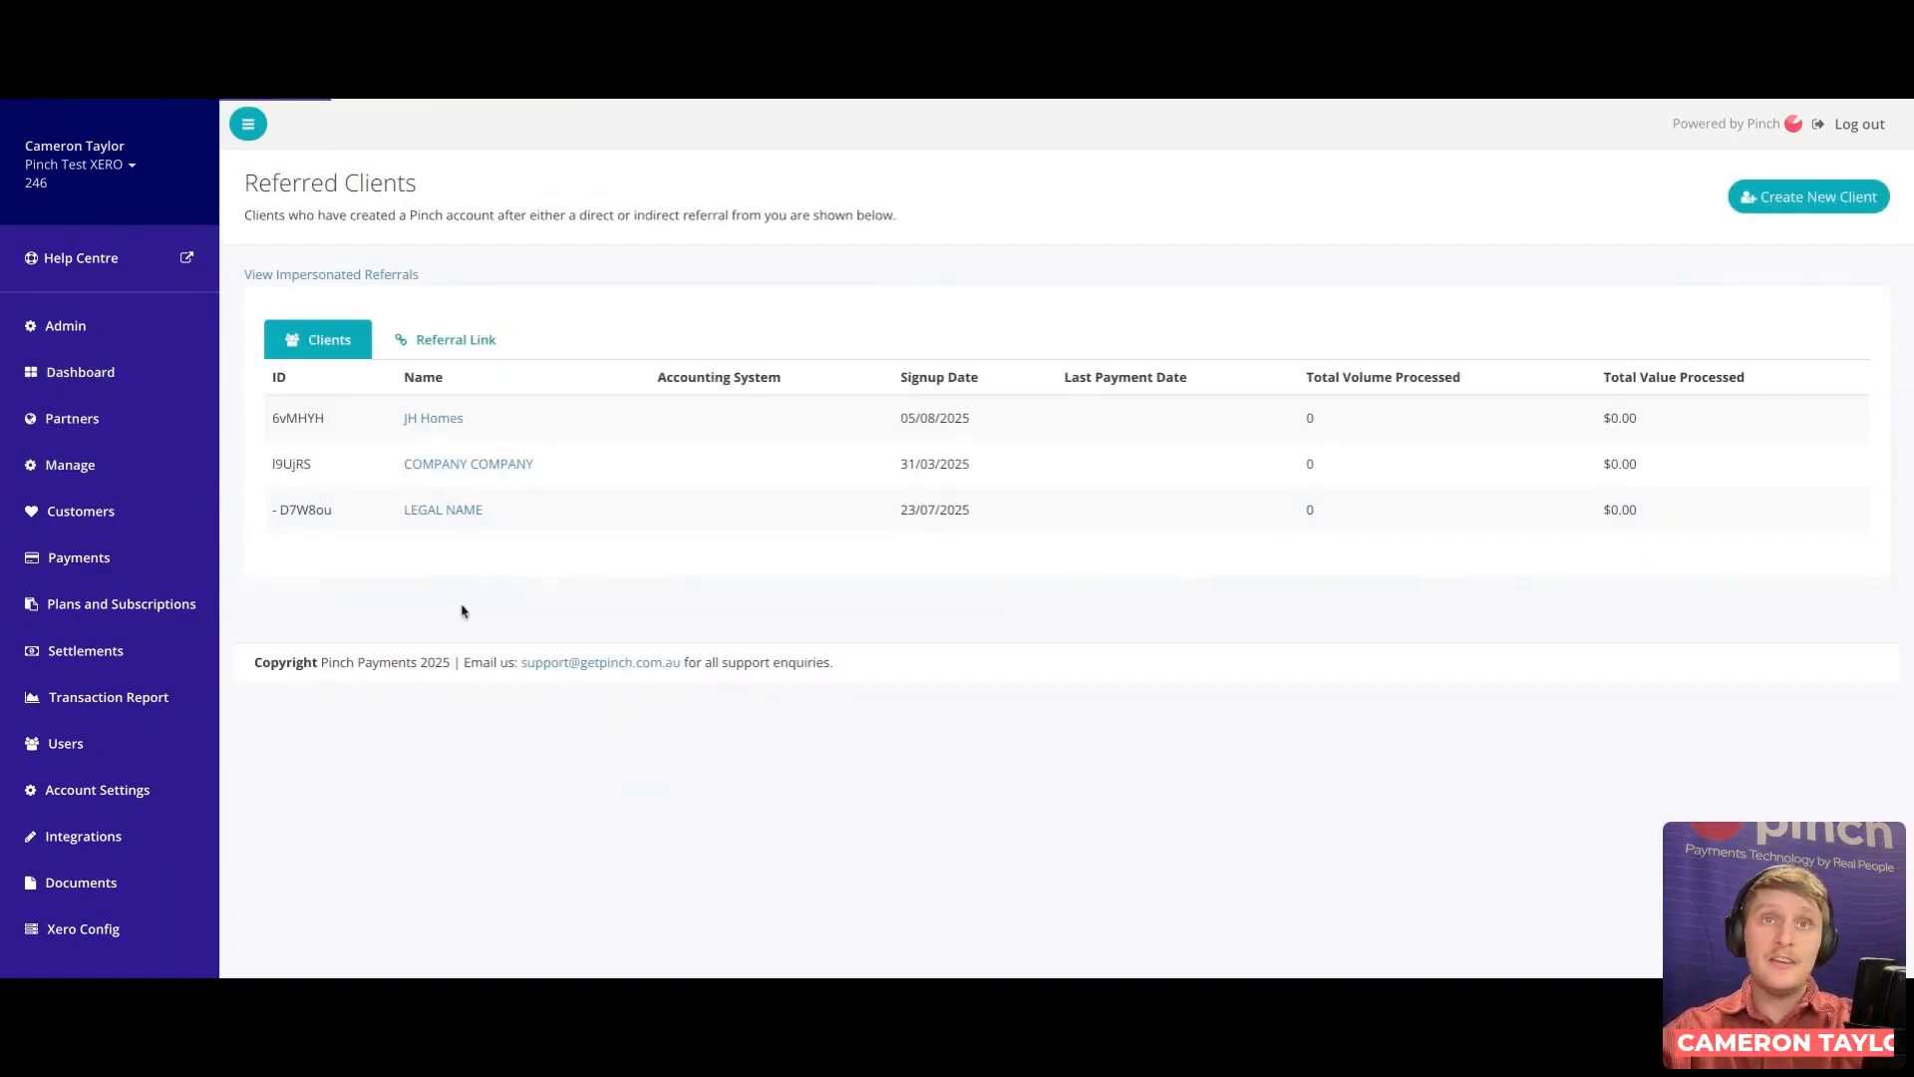